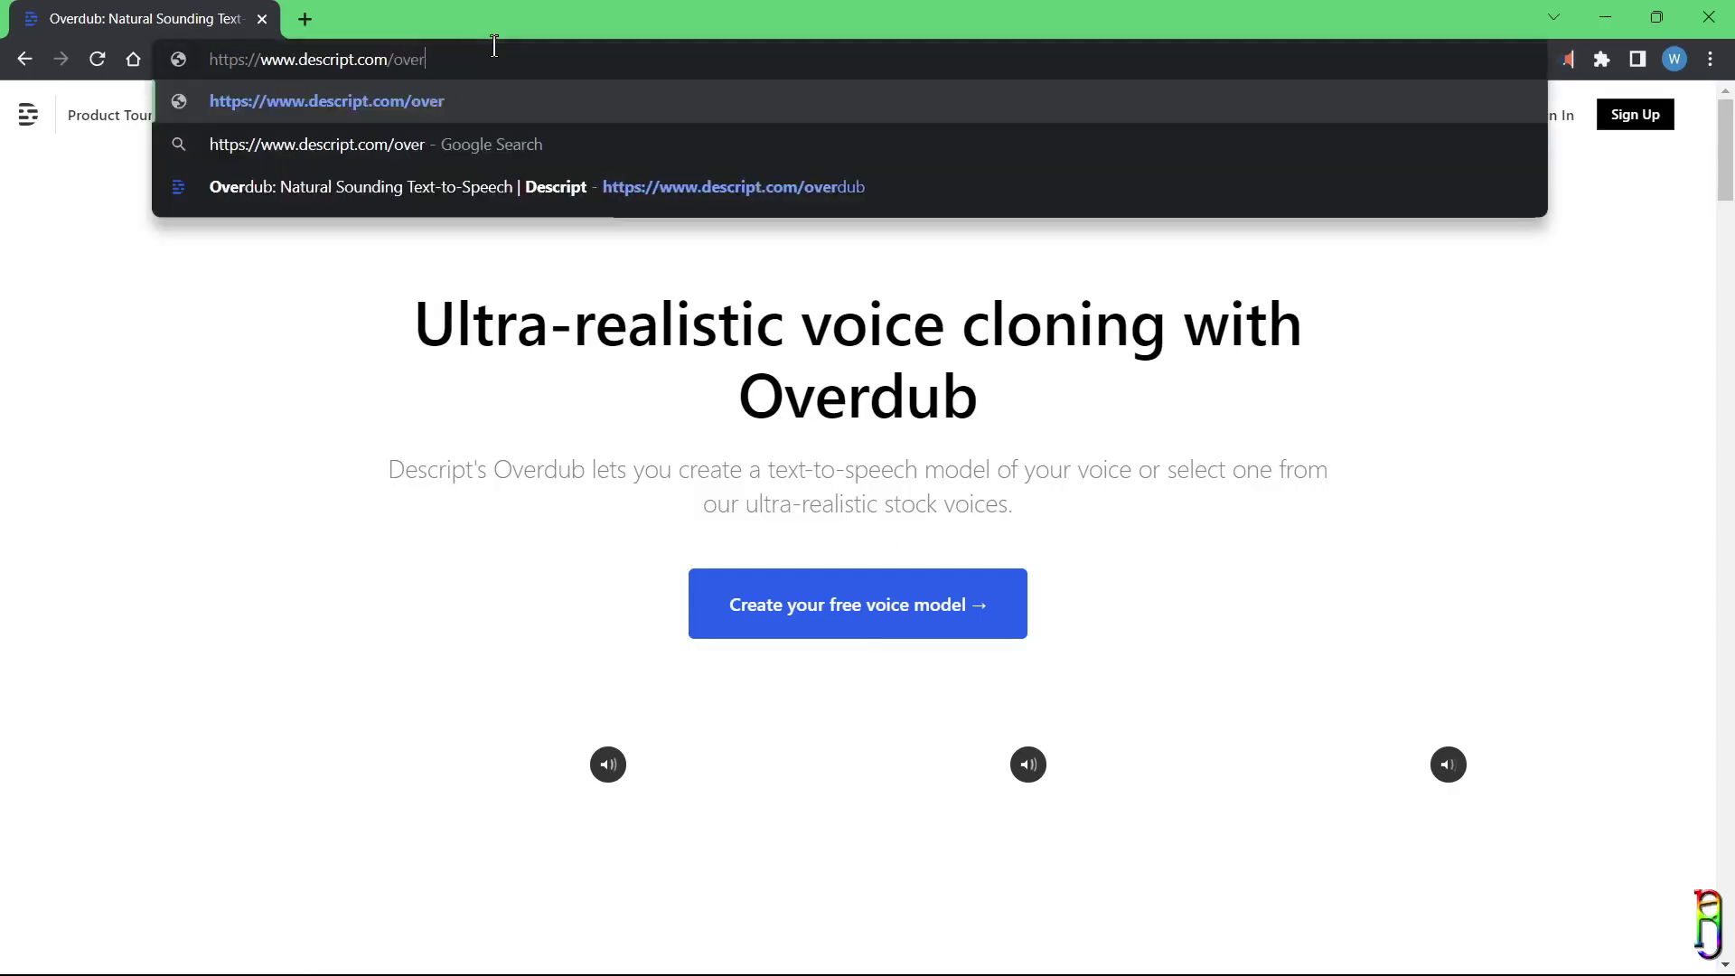
- Sign up for Descript on the Overdub page and run the downloaded Descript Setup installer
key(Return)
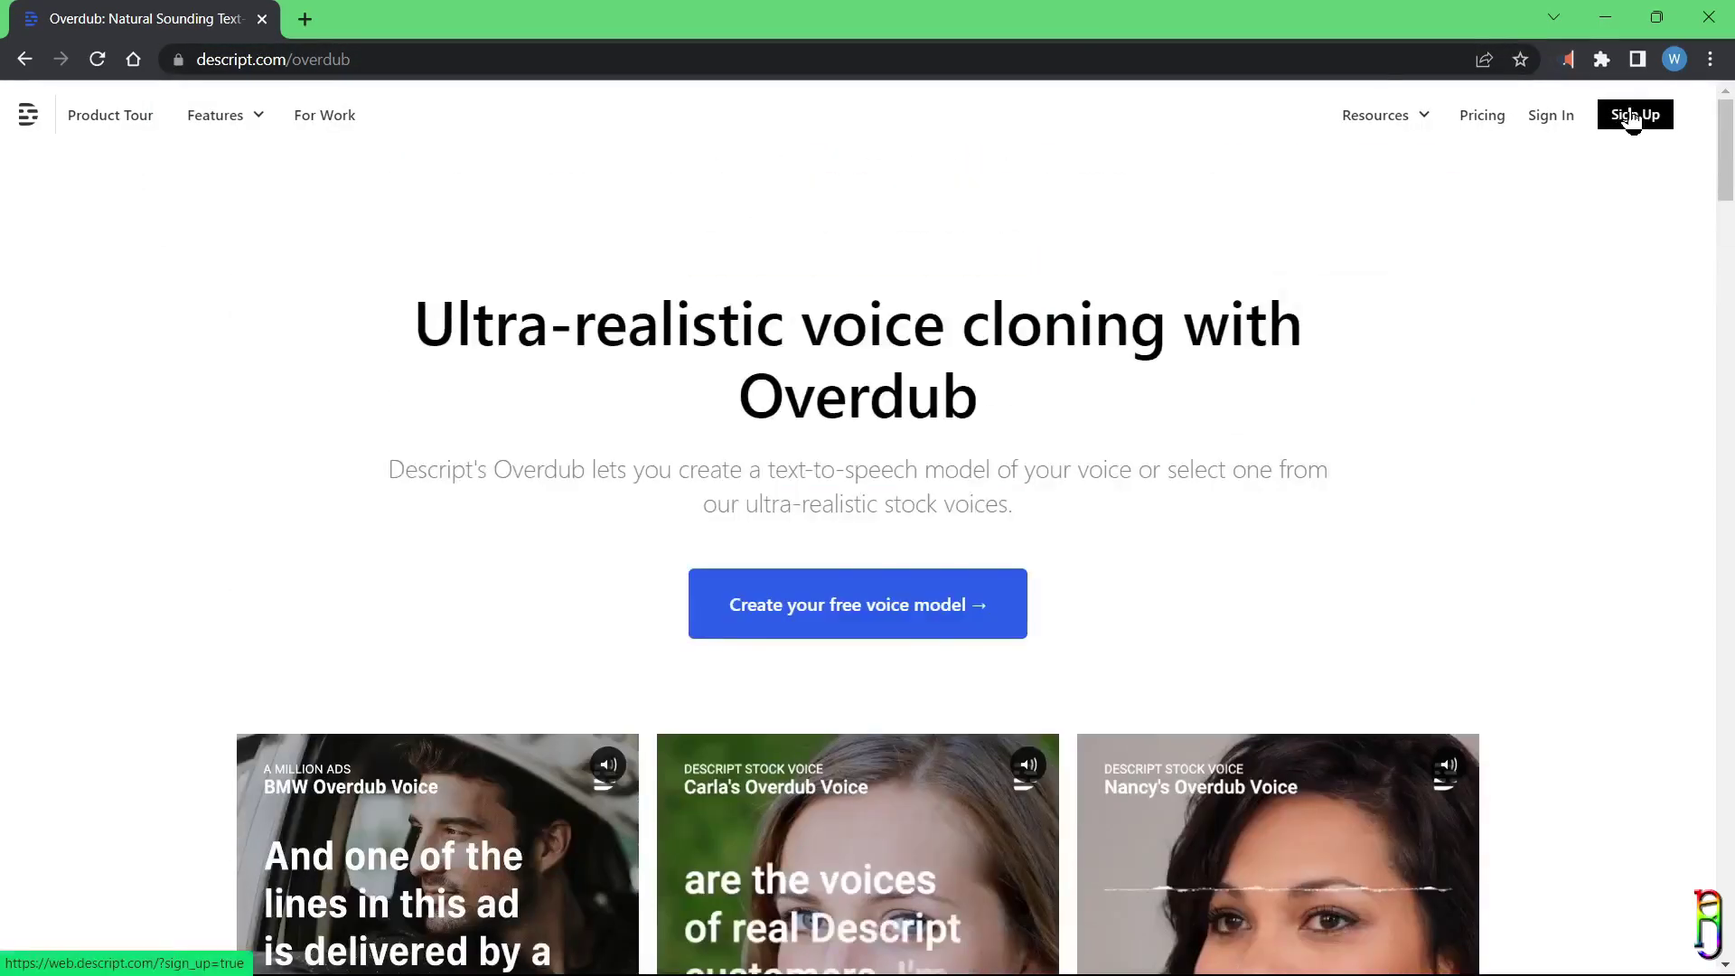
click(1635, 114)
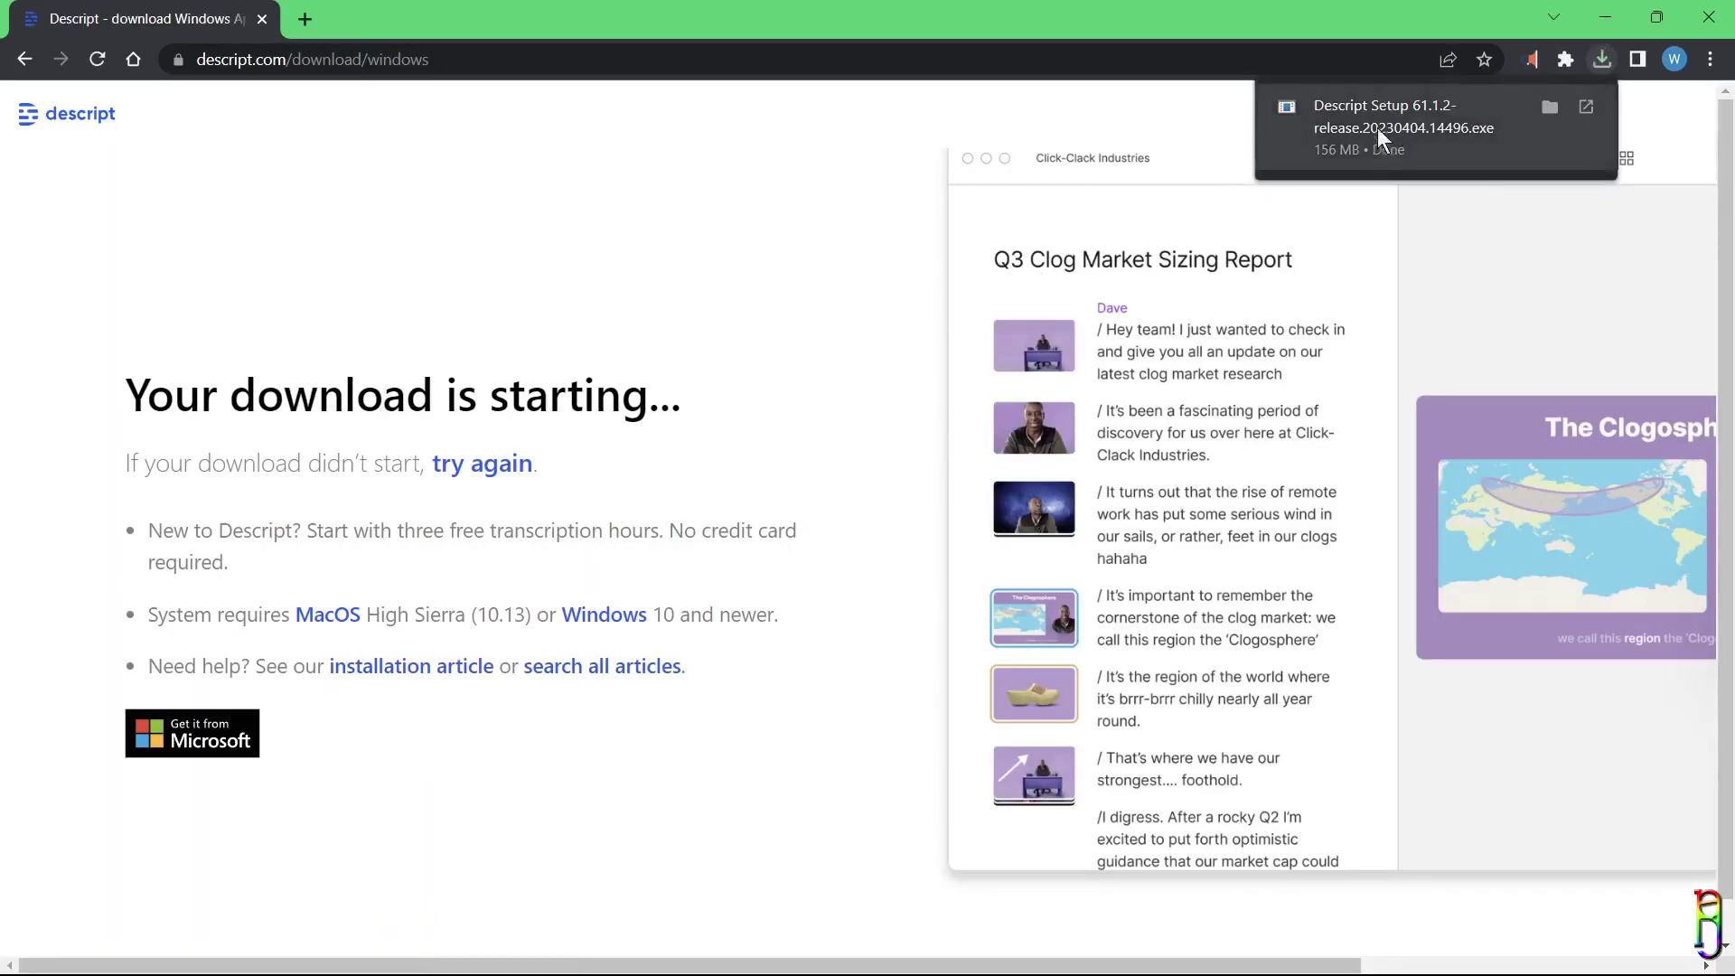
click(1337, 136)
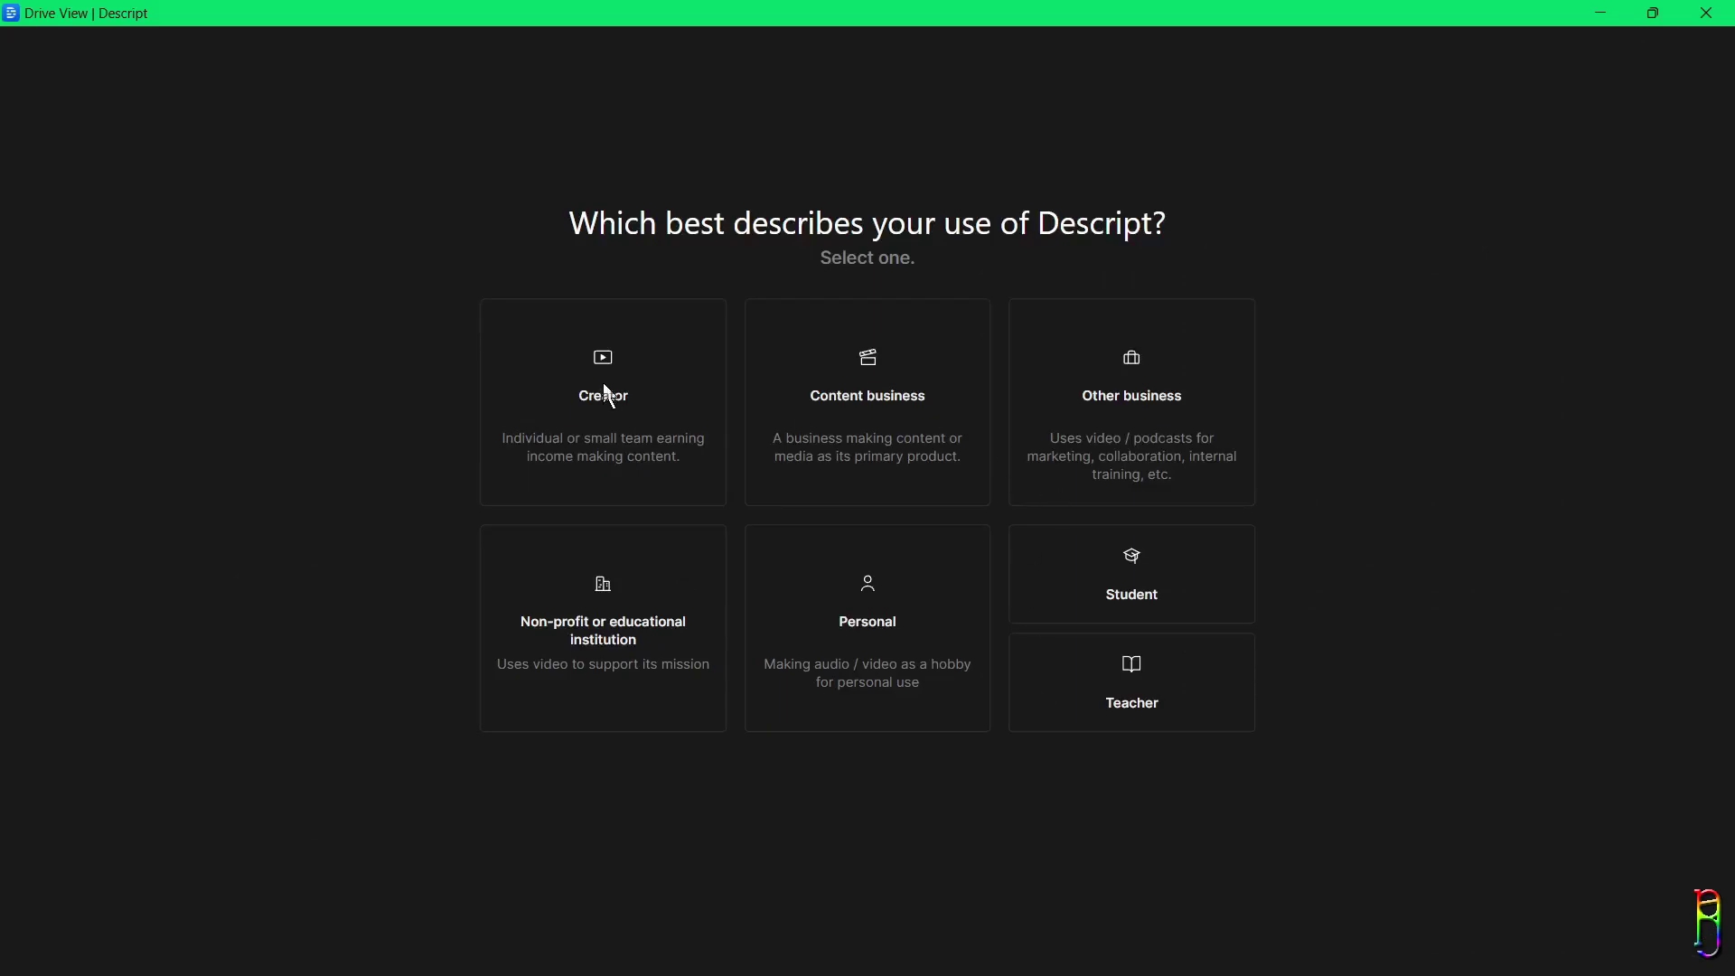
- Choose Personal use, skip drive creation and team invites, and title the new project 'Sample Video Project'
click(757, 687)
click(863, 580)
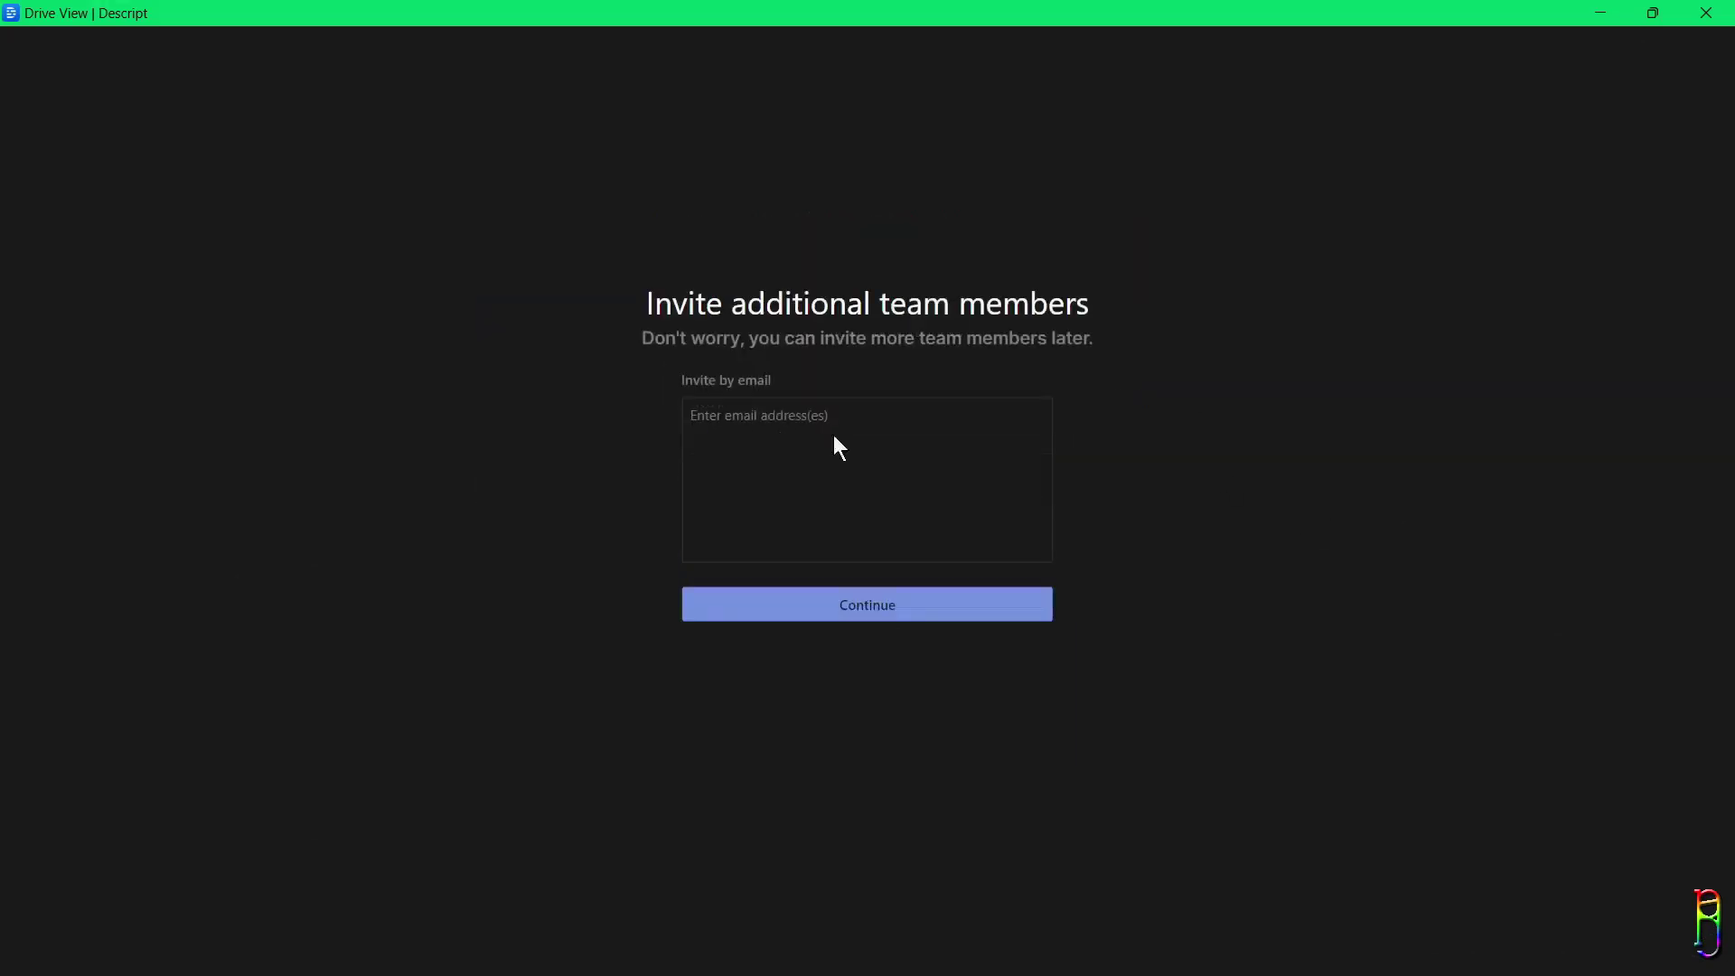
click(785, 605)
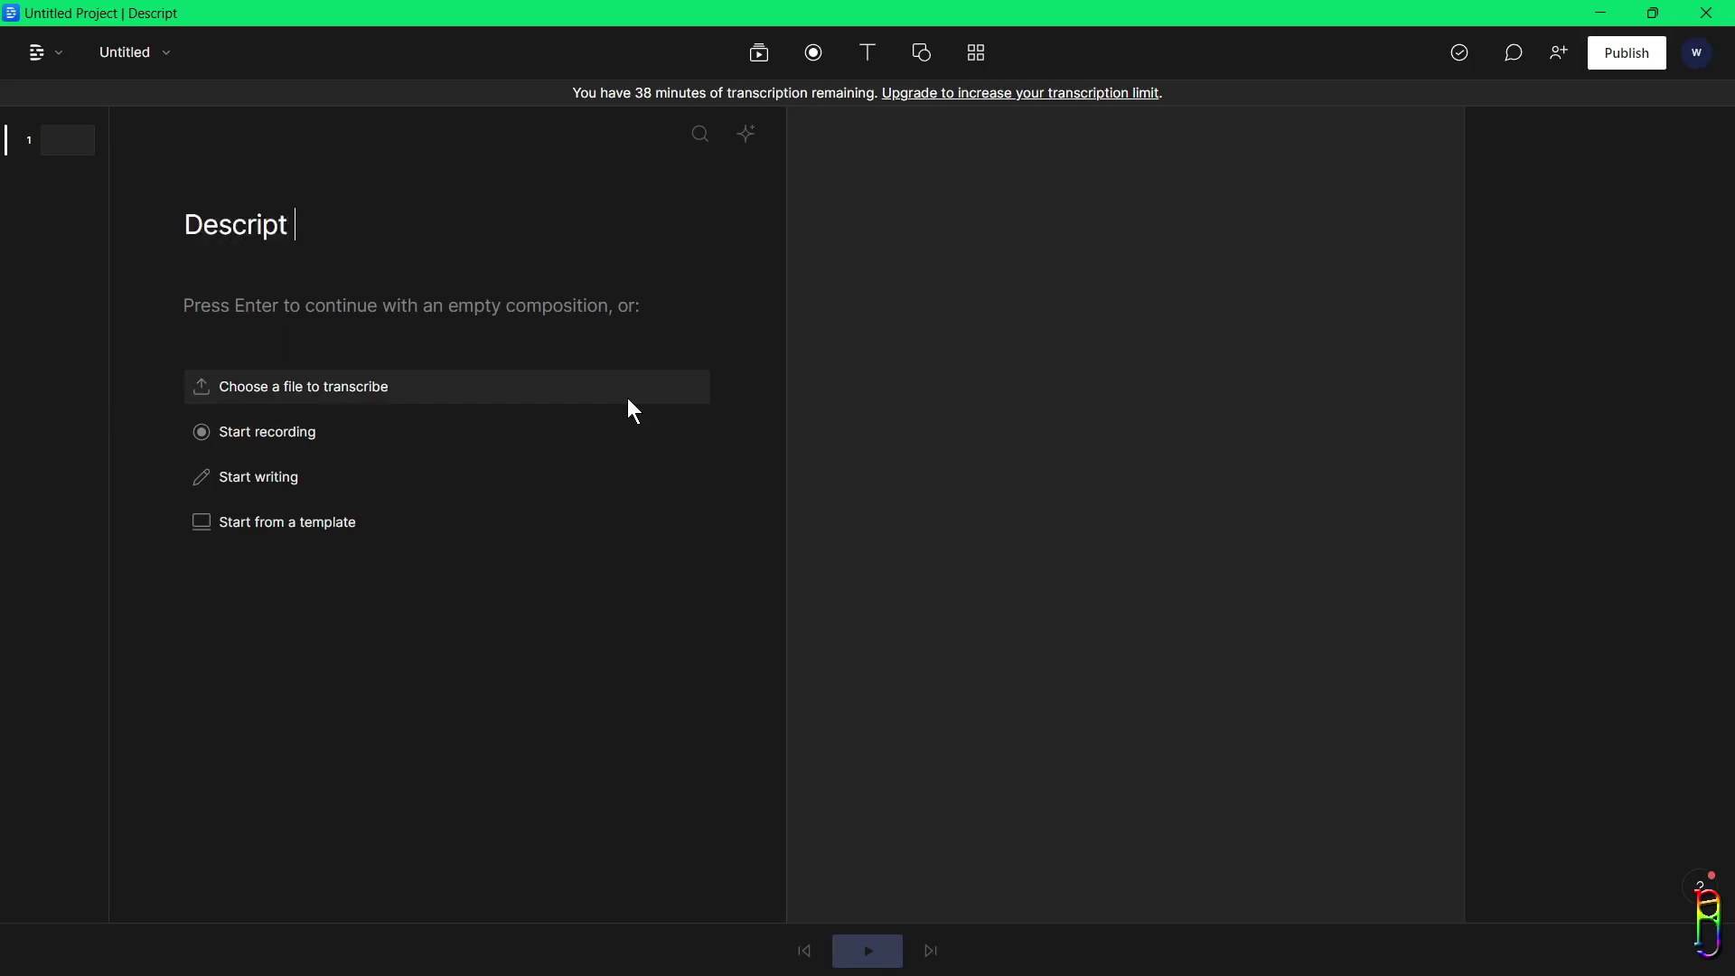
text(Sample Video Project)
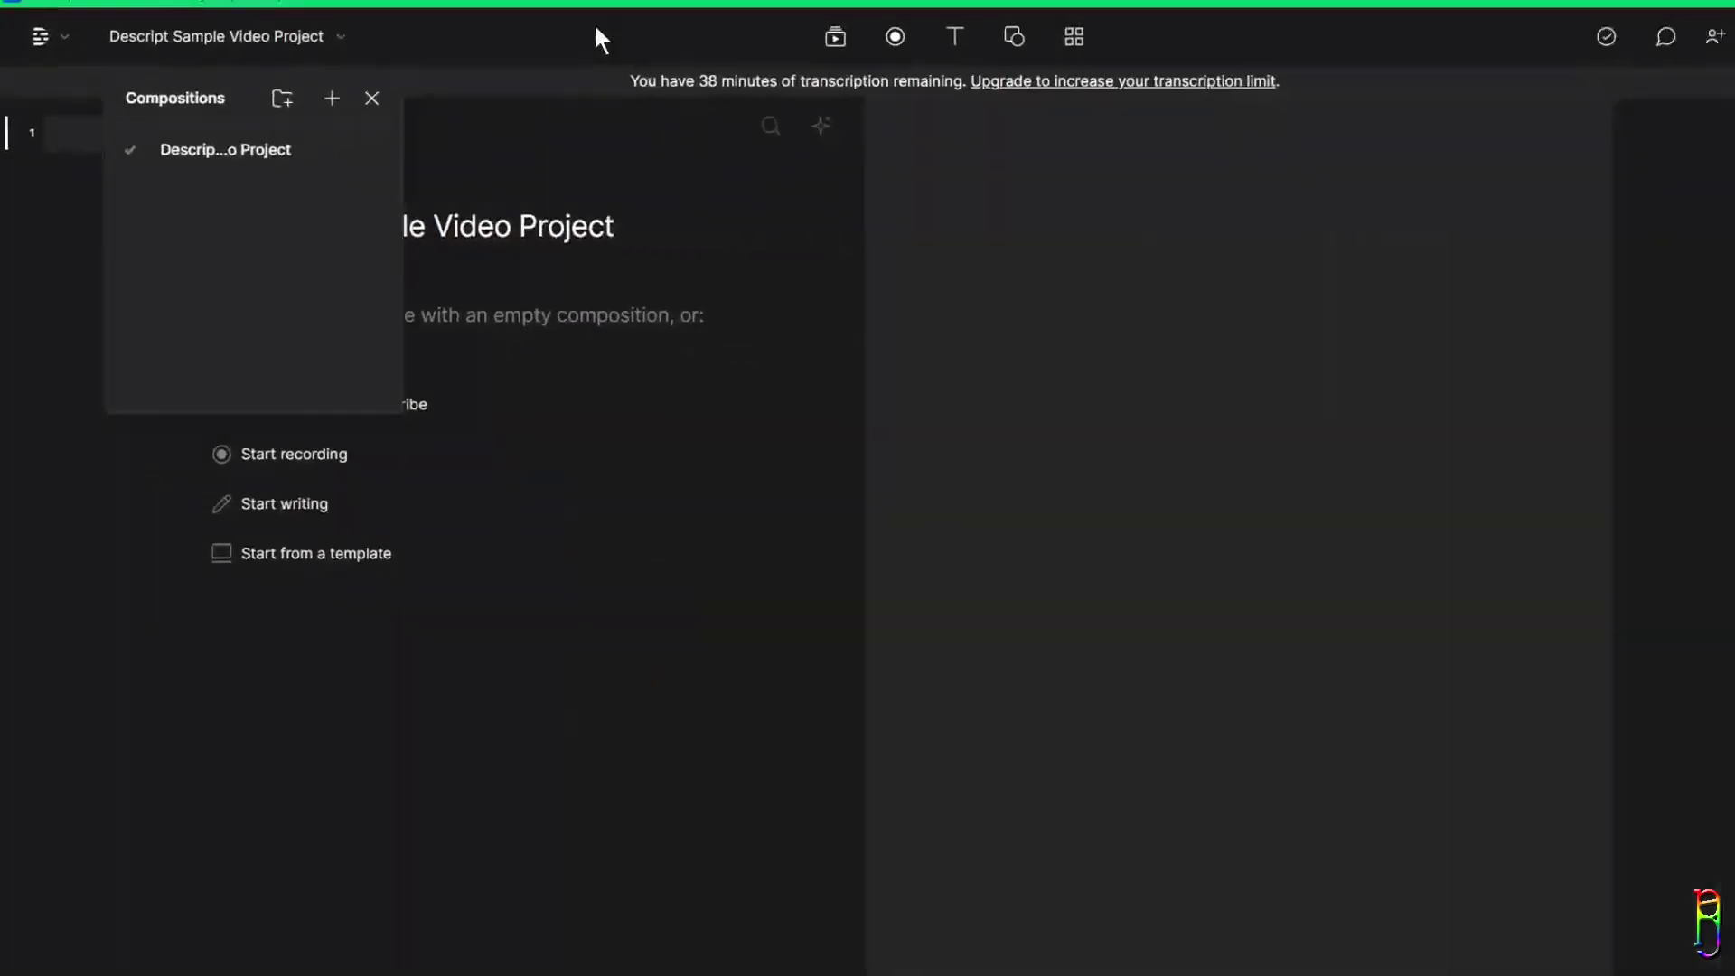
- Drag both MP4 clips from D:\RIBBYTrivia\Descript Editing into the project's Media panel
click(909, 217)
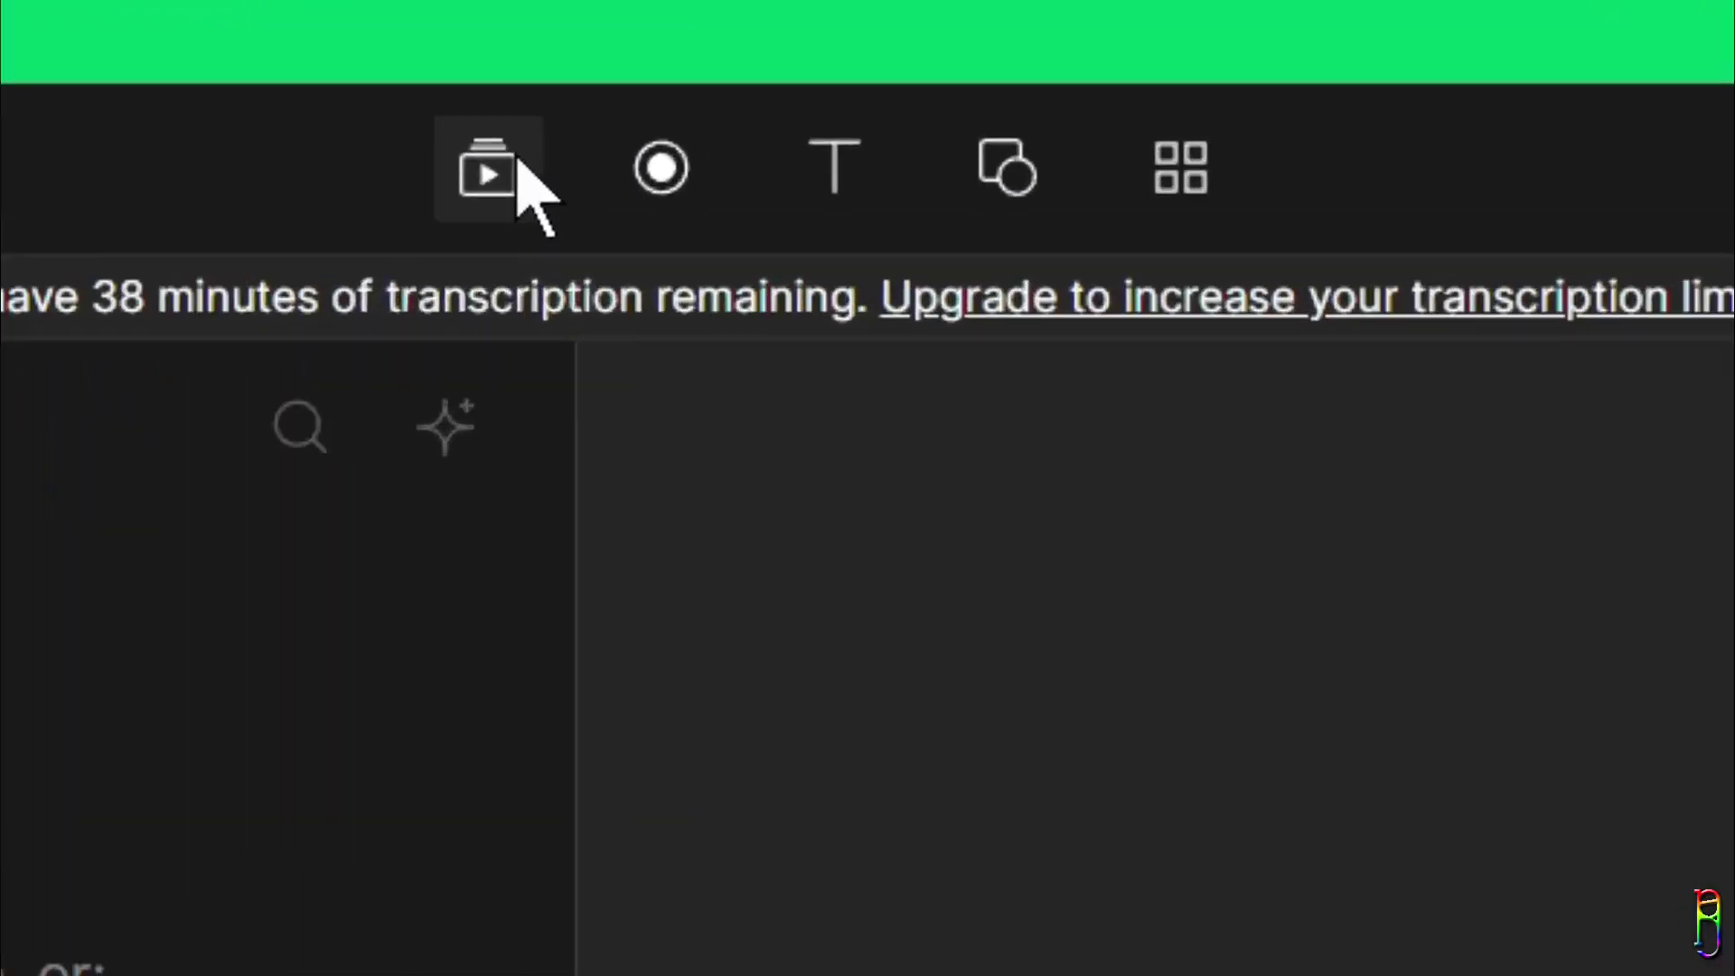
click(767, 49)
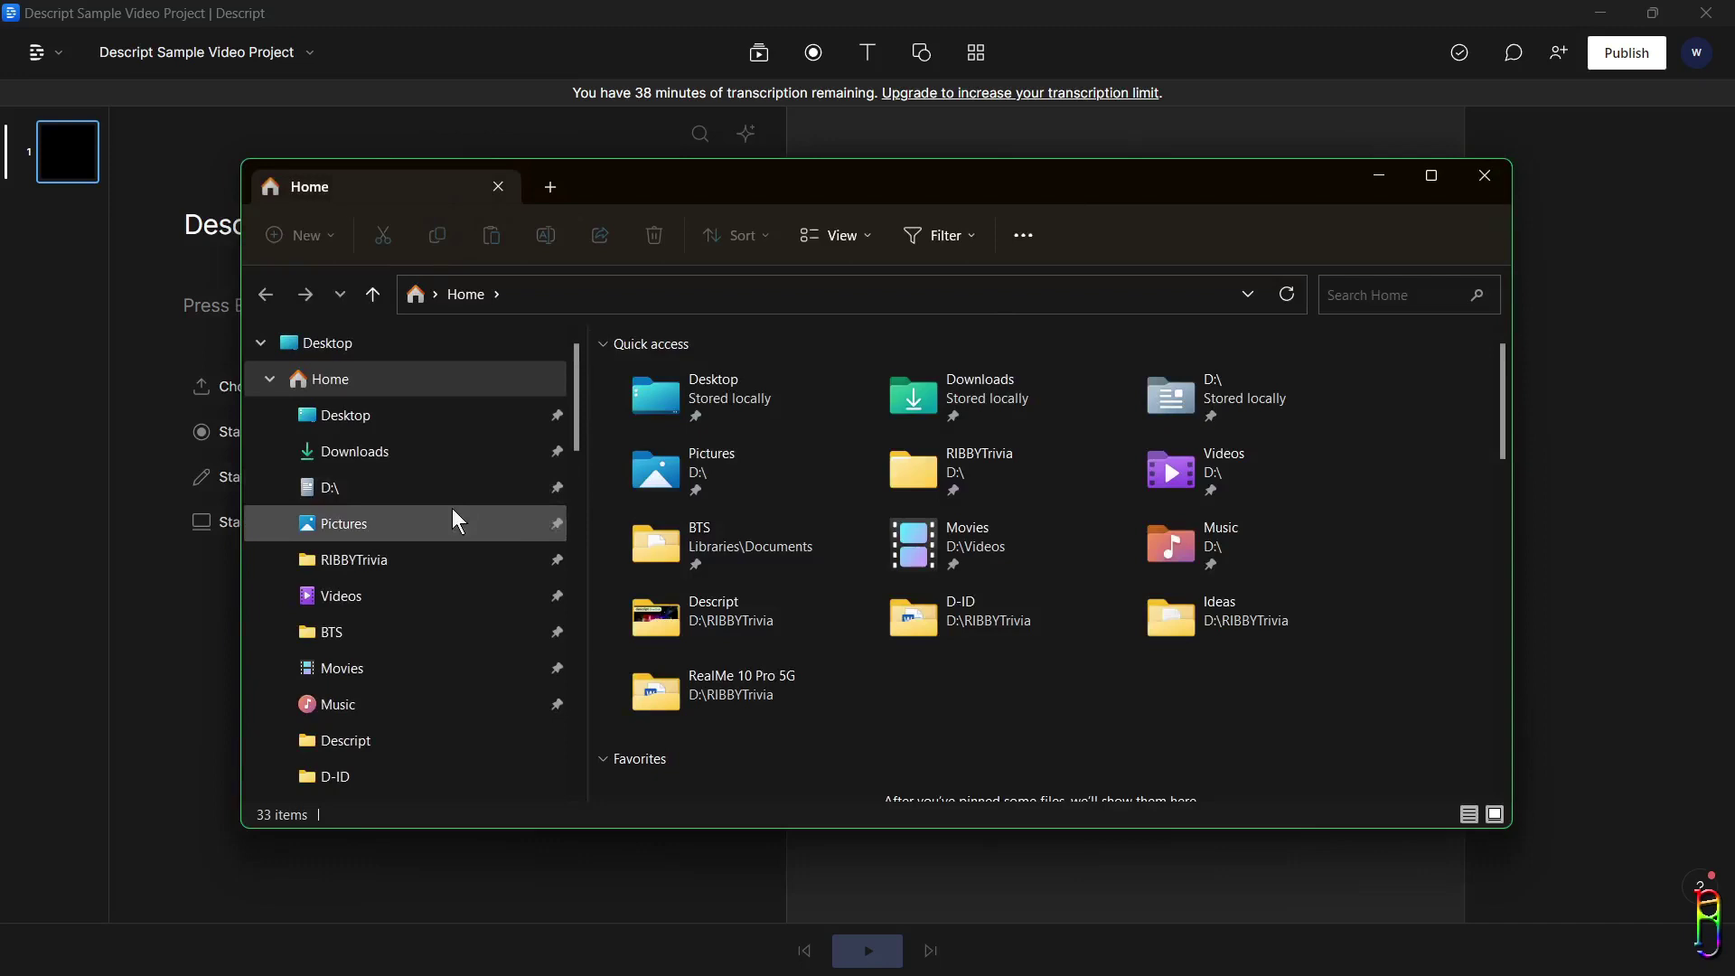
click(354, 559)
double_click(704, 416)
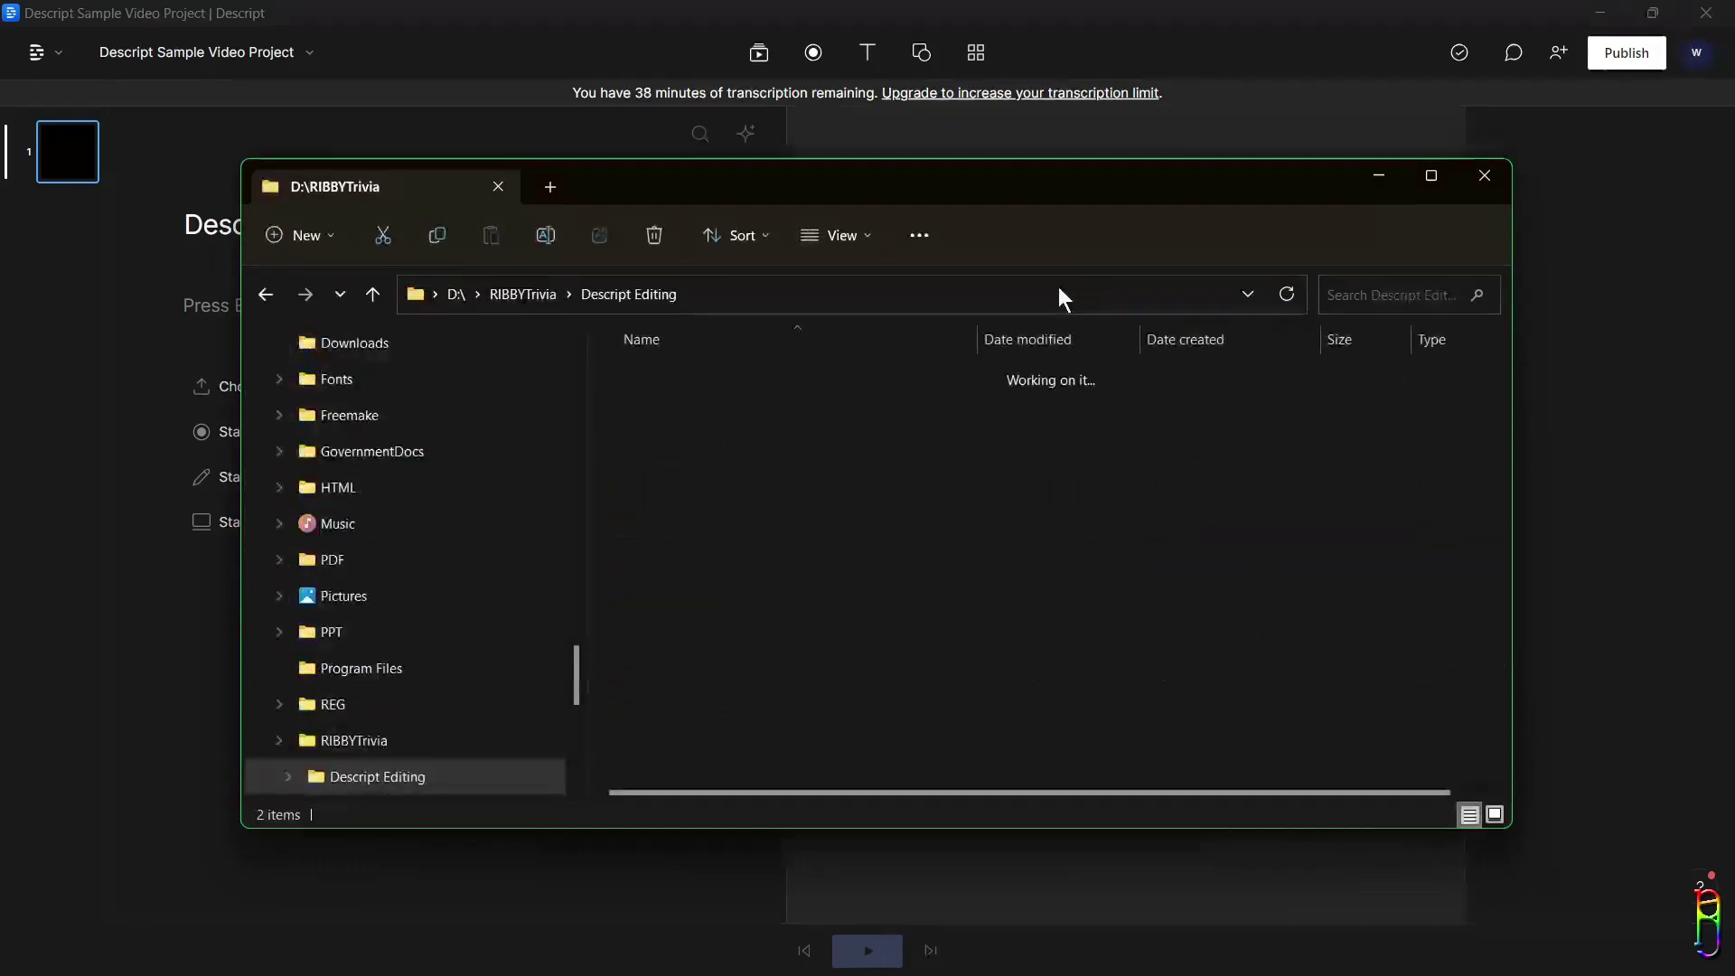
click(676, 384)
key(ctrl+a)
drag(564, 777, 527, 694)
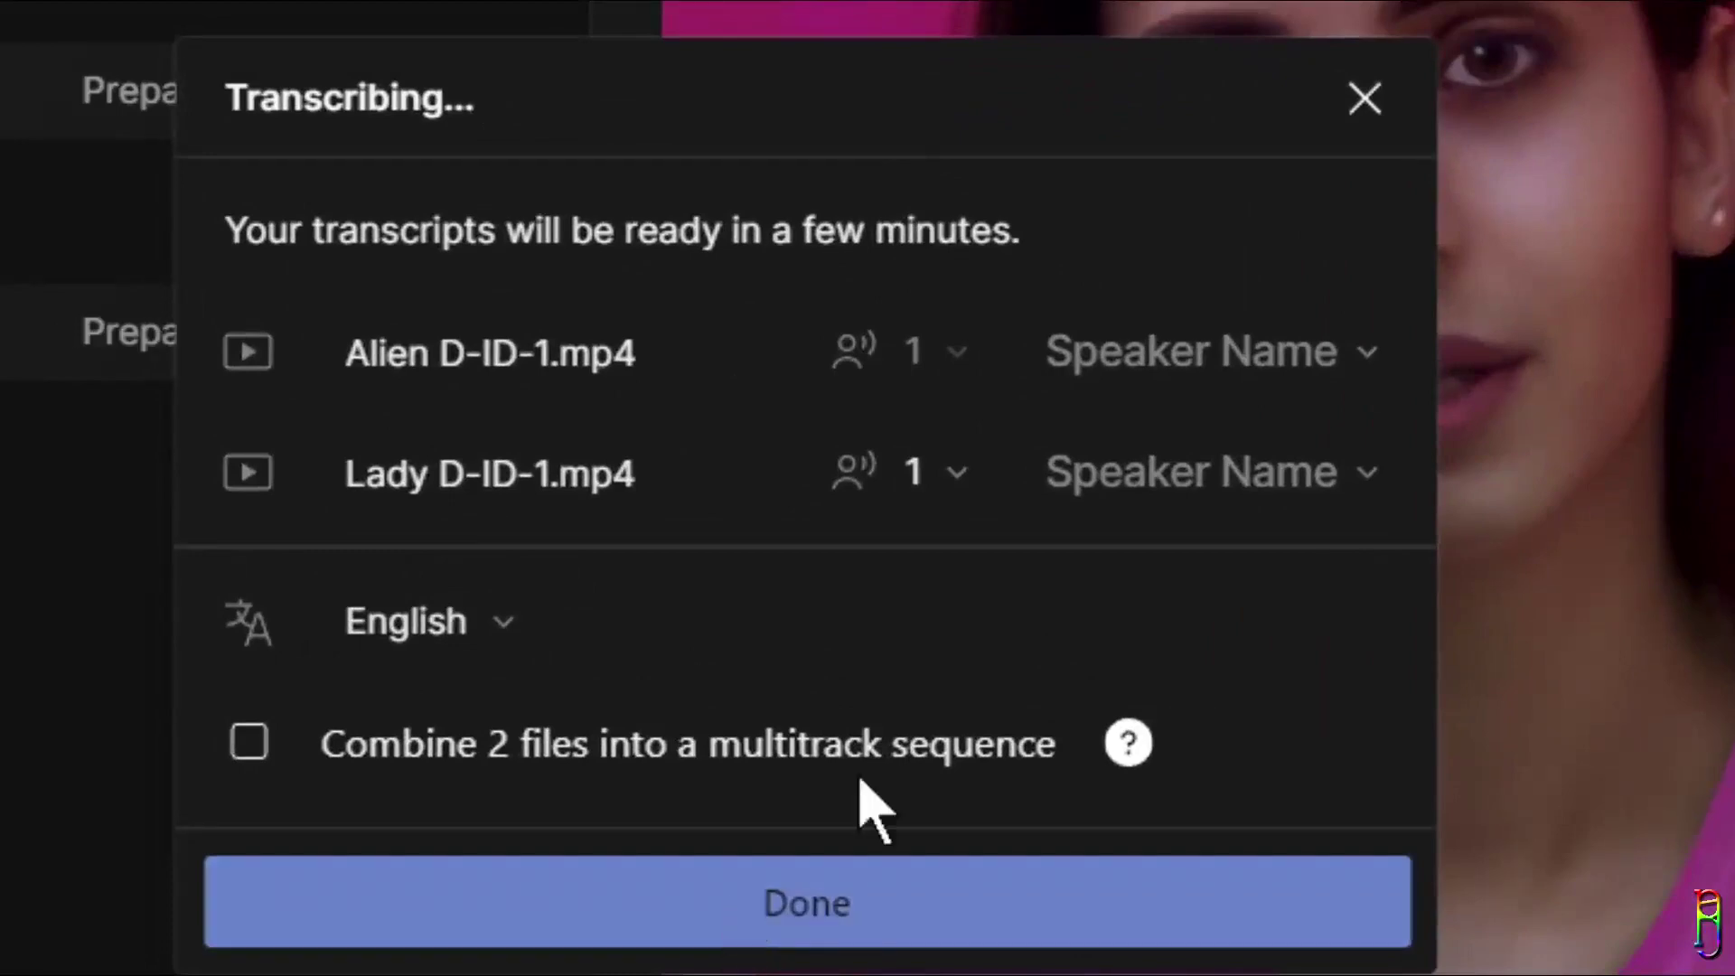
- Label the second clip's speaker 'Lady' and the first clip's speaker 'Alien' in the Transcribing dialog
click(1351, 354)
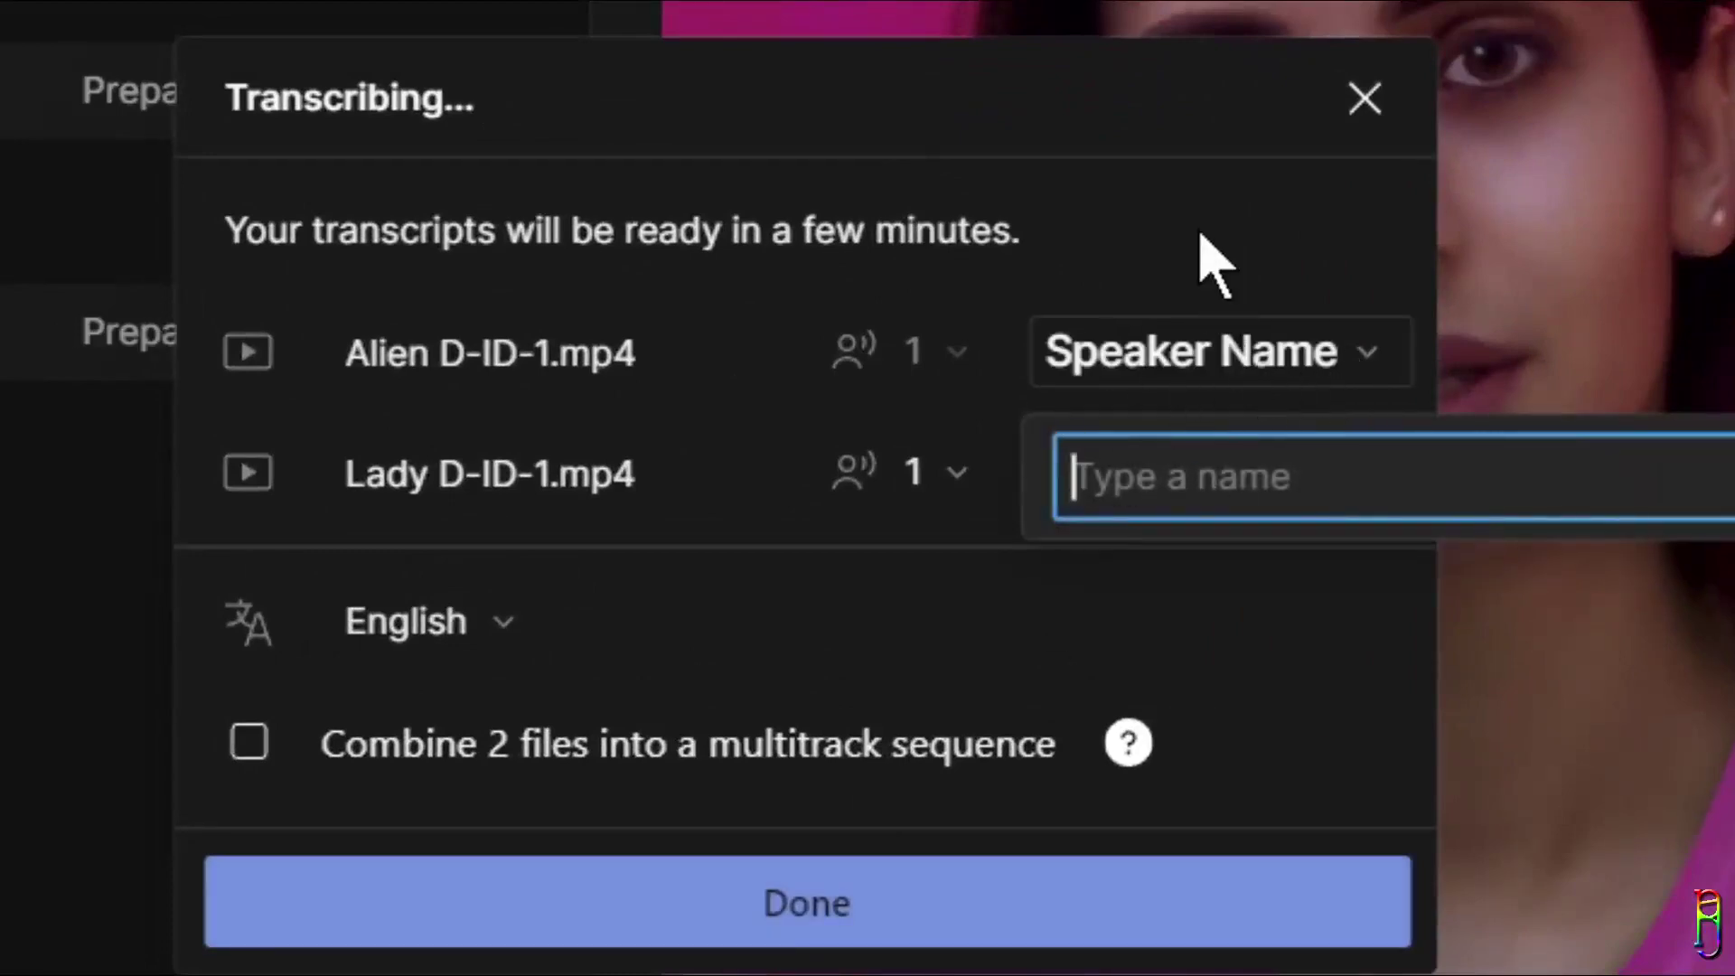
click(1360, 474)
click(1352, 354)
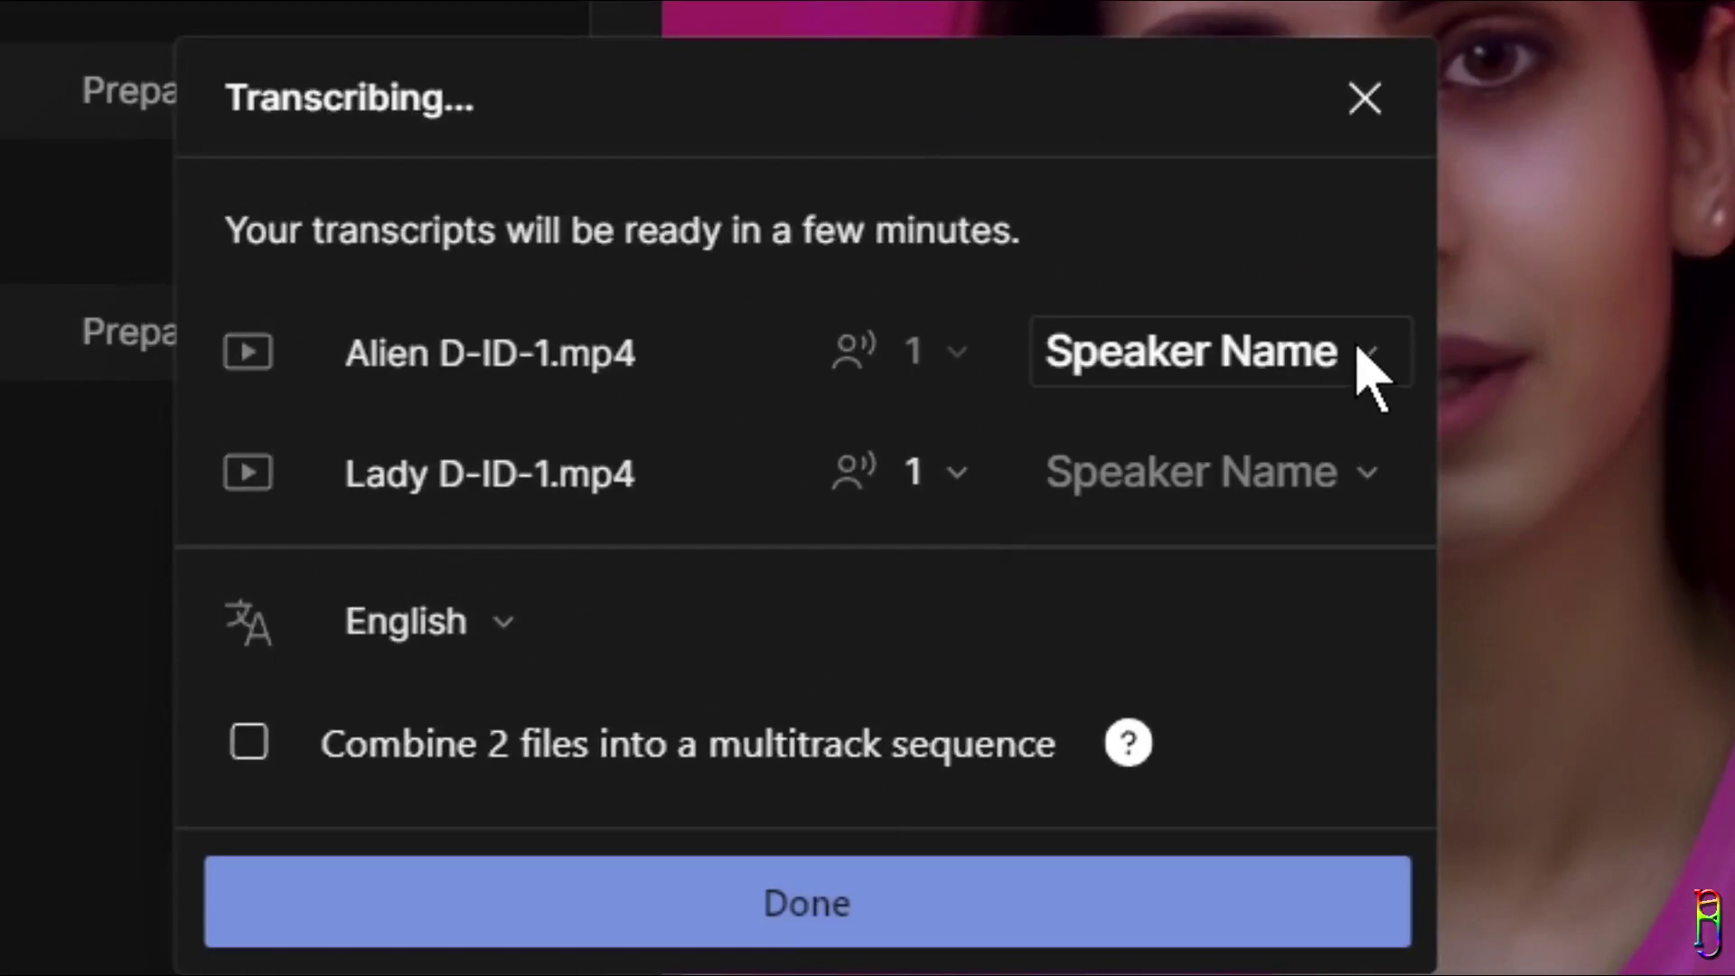
text(Alien)
click(1500, 524)
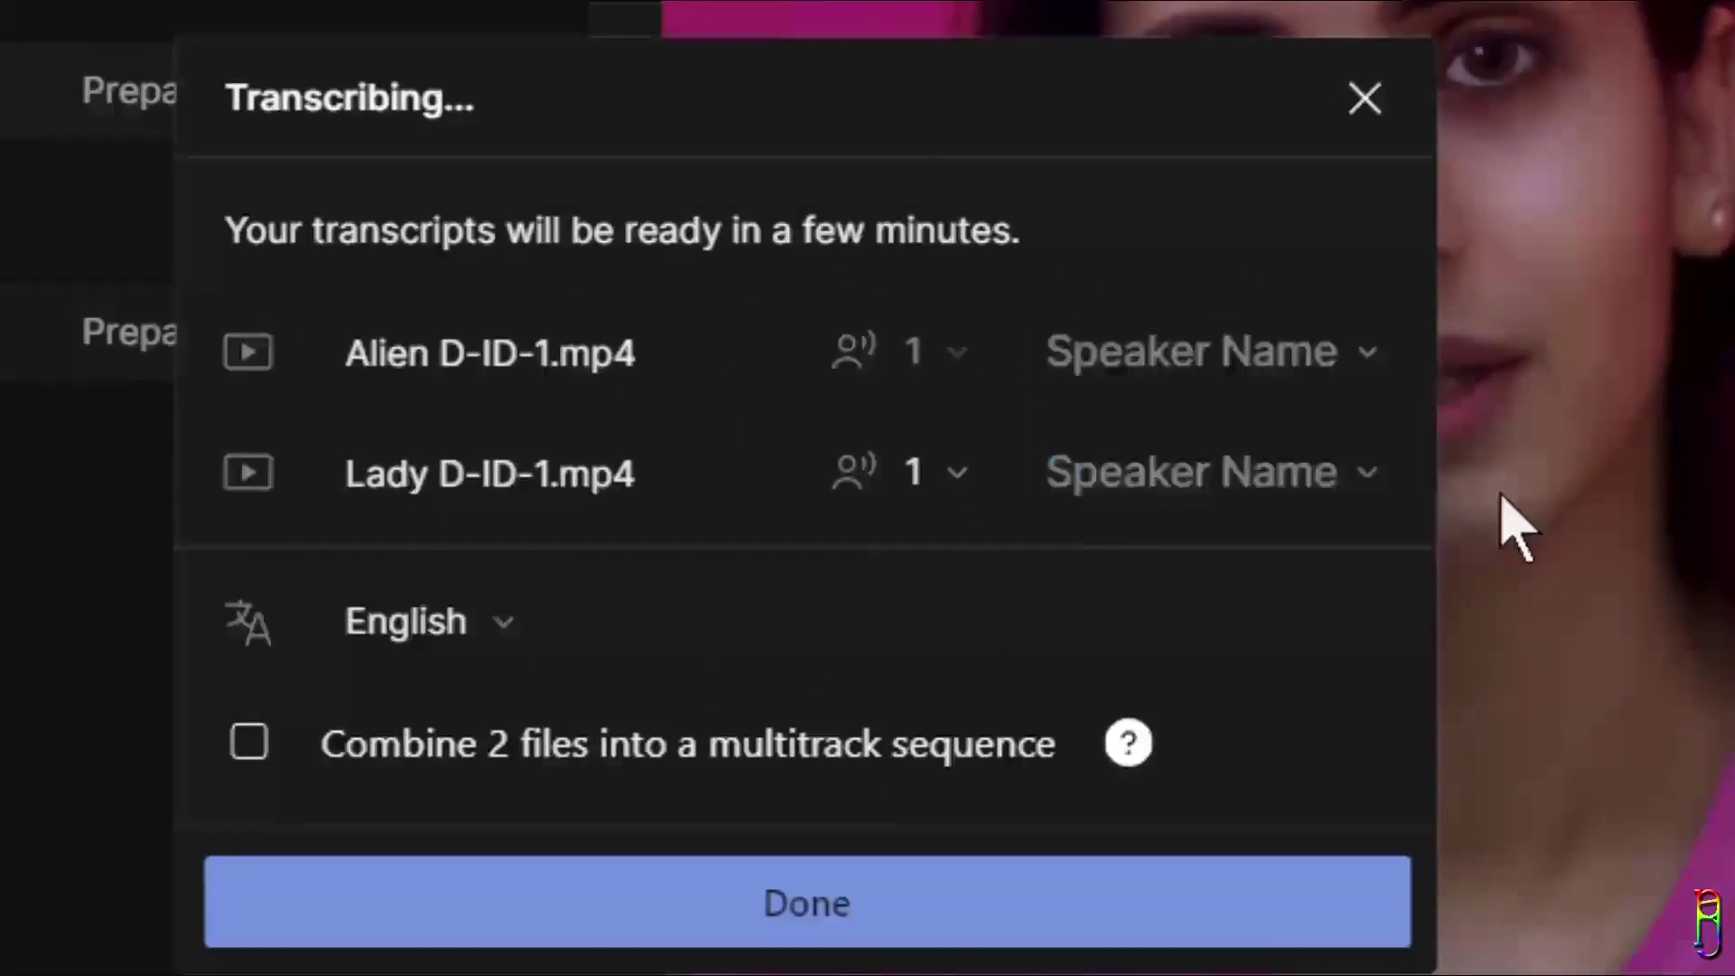
click(1378, 484)
text(Lady)
key(Return)
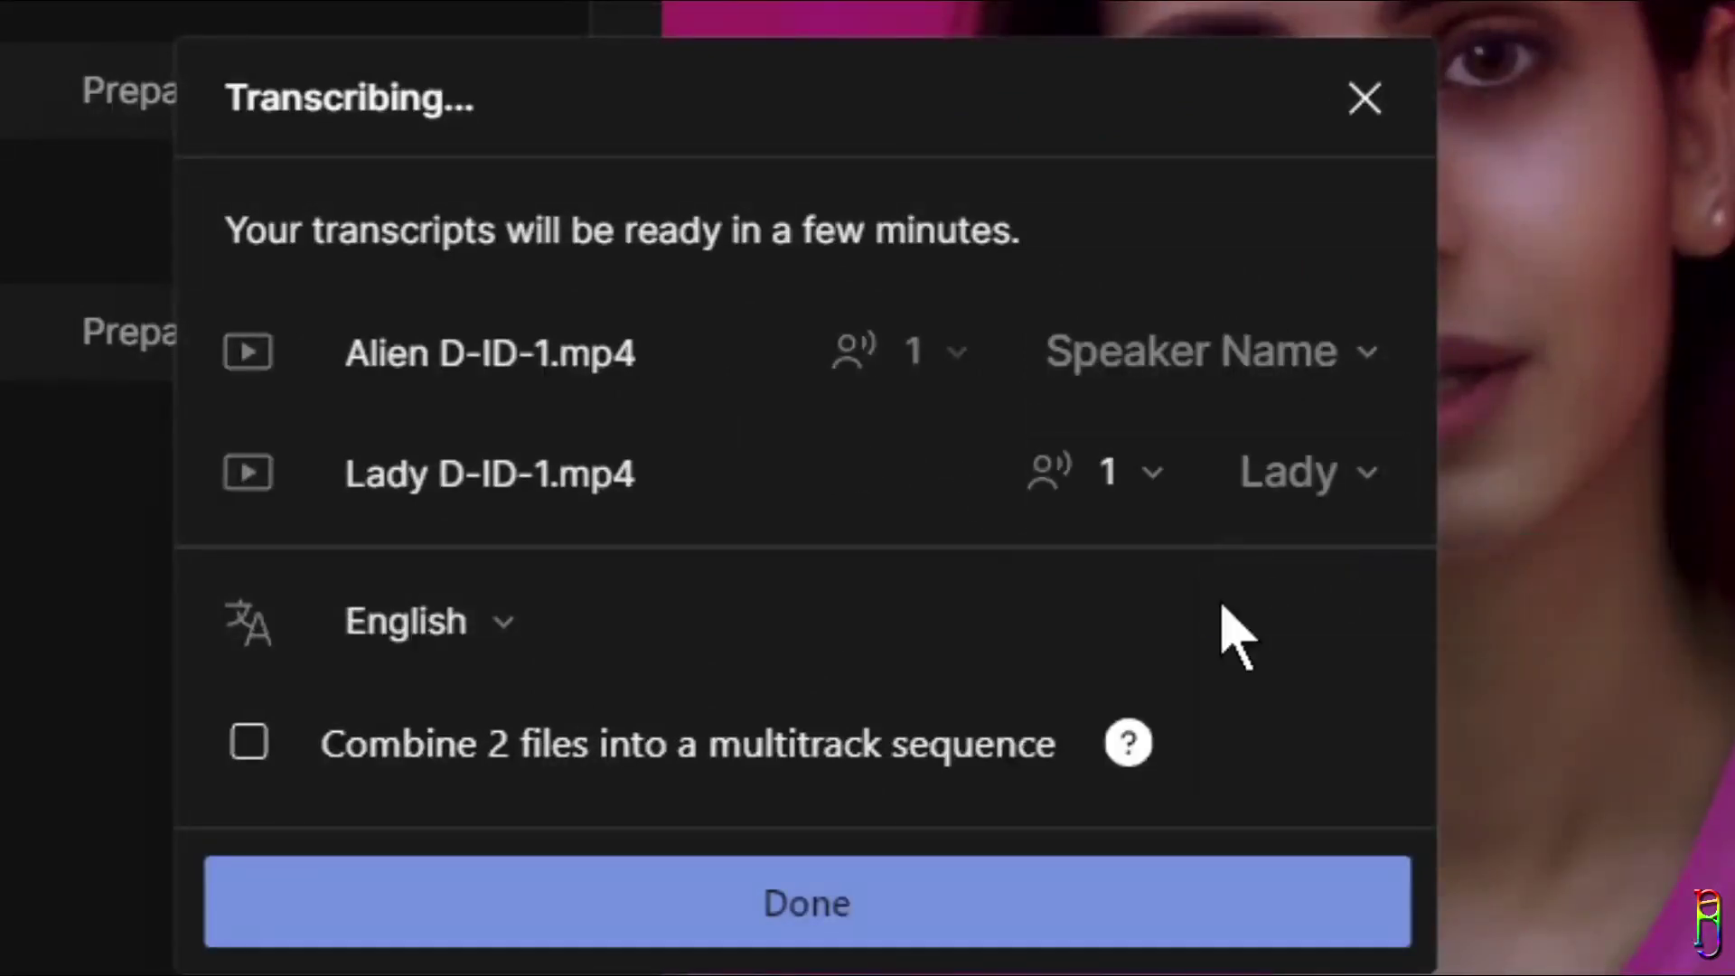
click(1319, 355)
text(Alien)
key(Return)
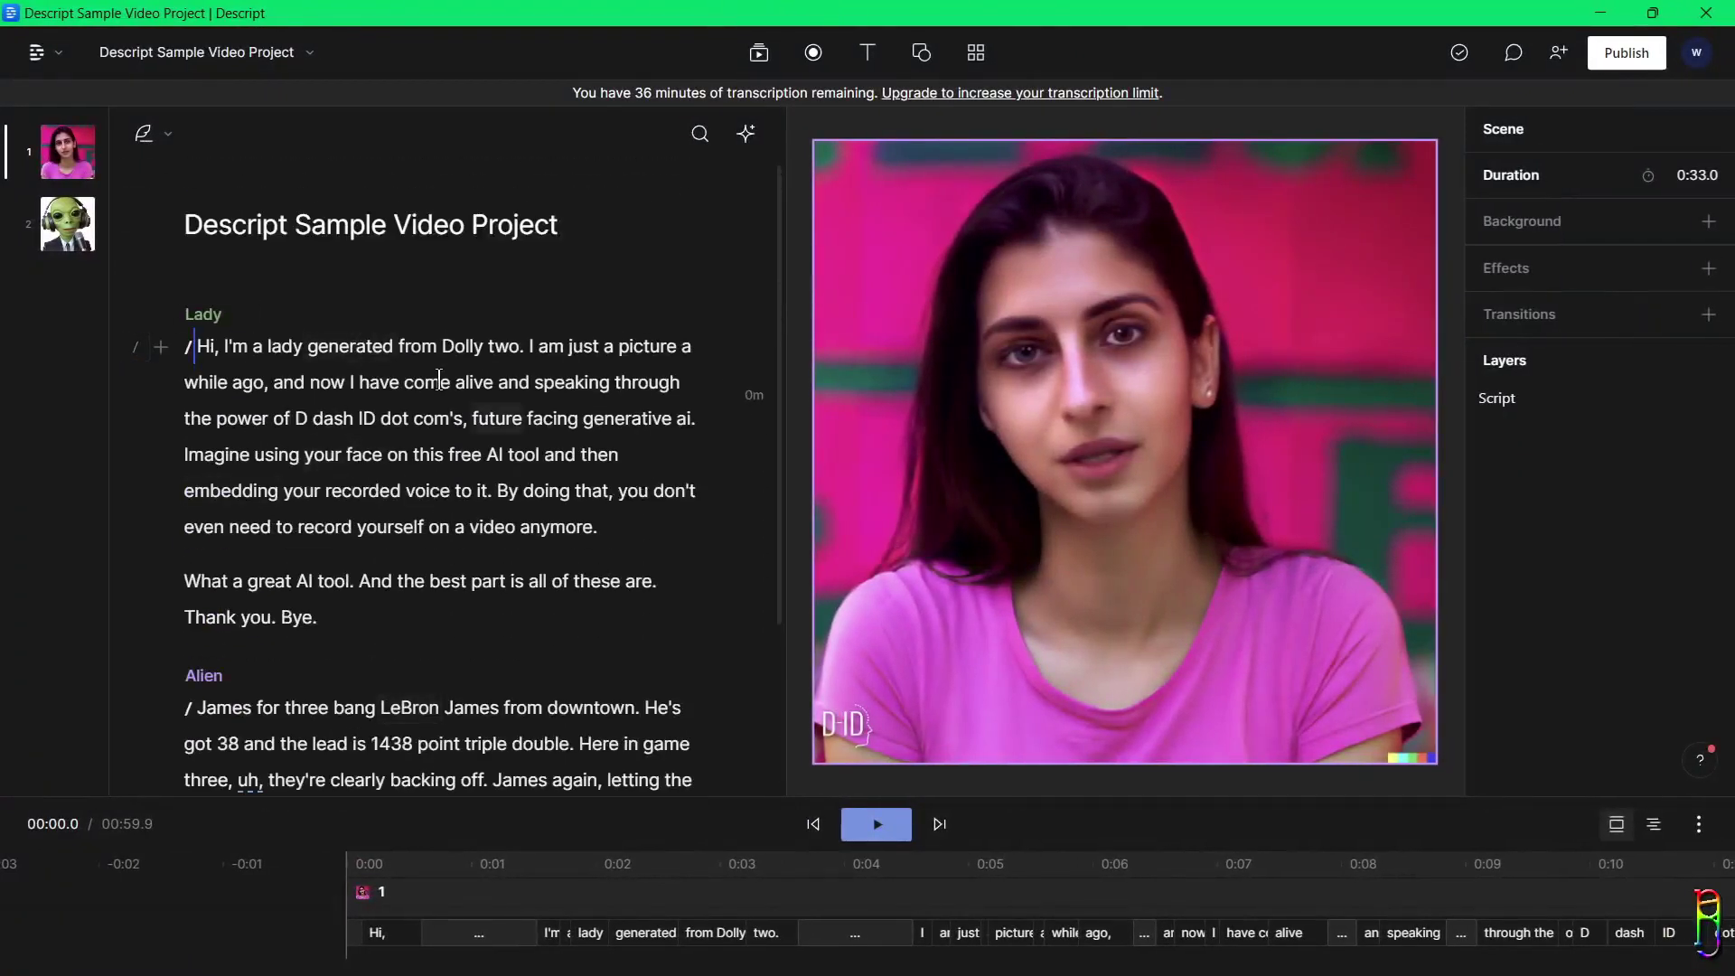
- Play part of the Lady clip, then jump to 0:35 on the timeline and play the Alien scene
click(887, 831)
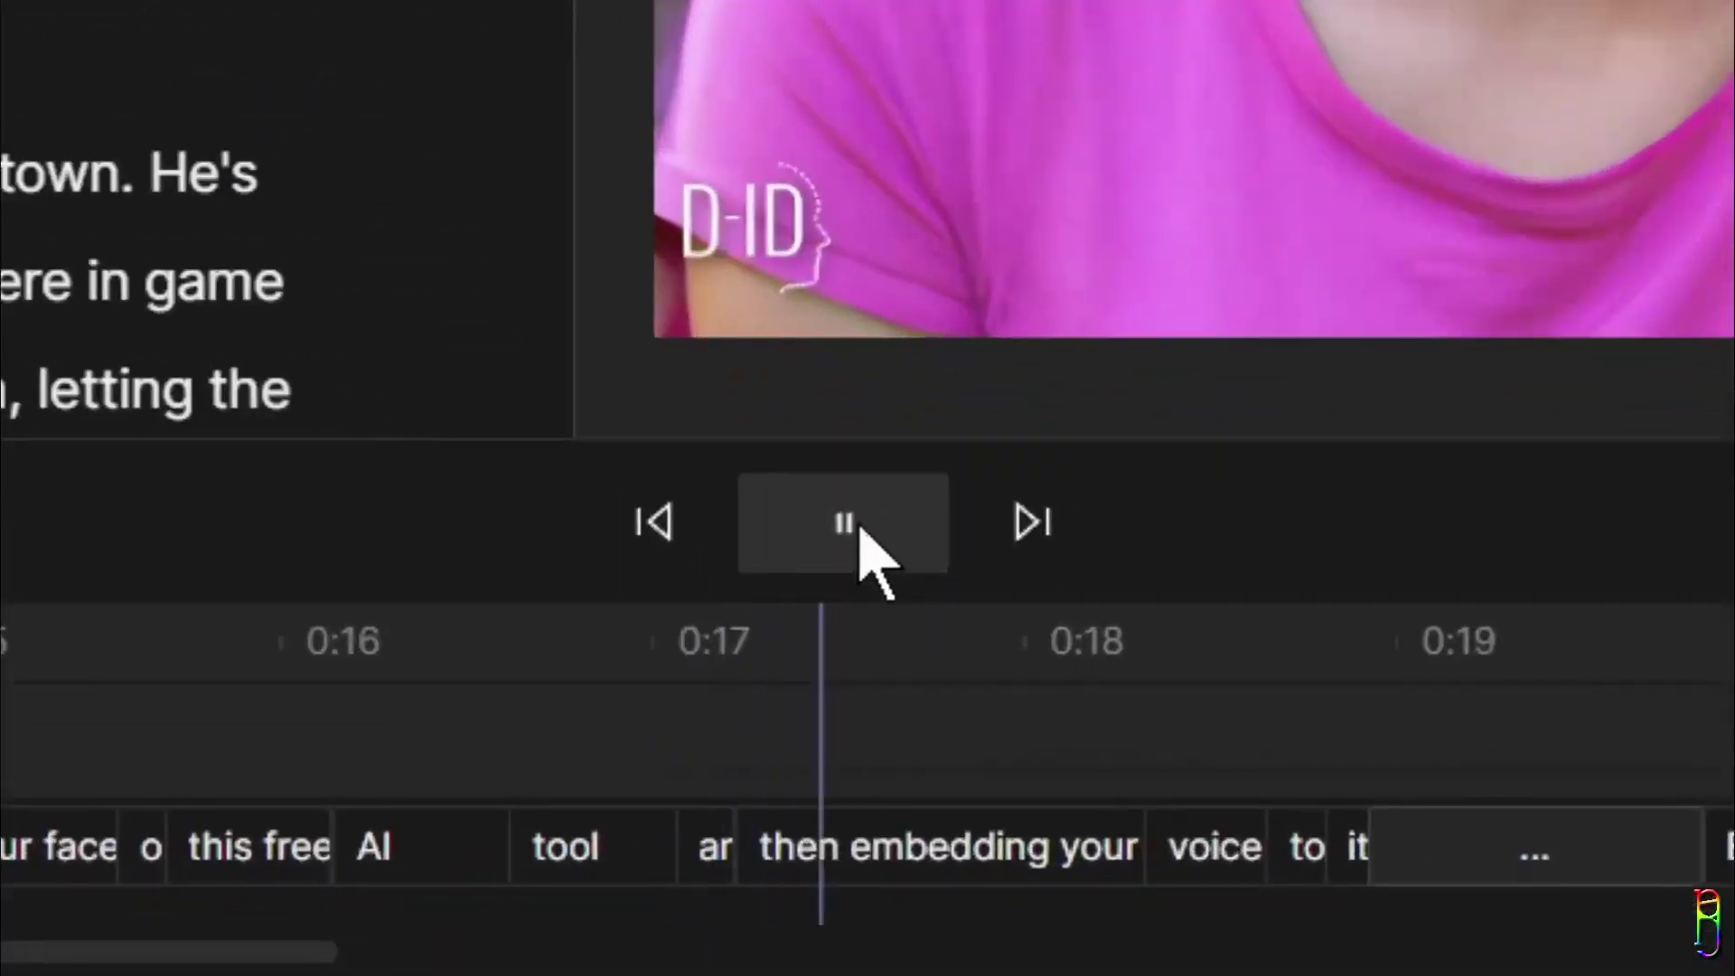
click(855, 533)
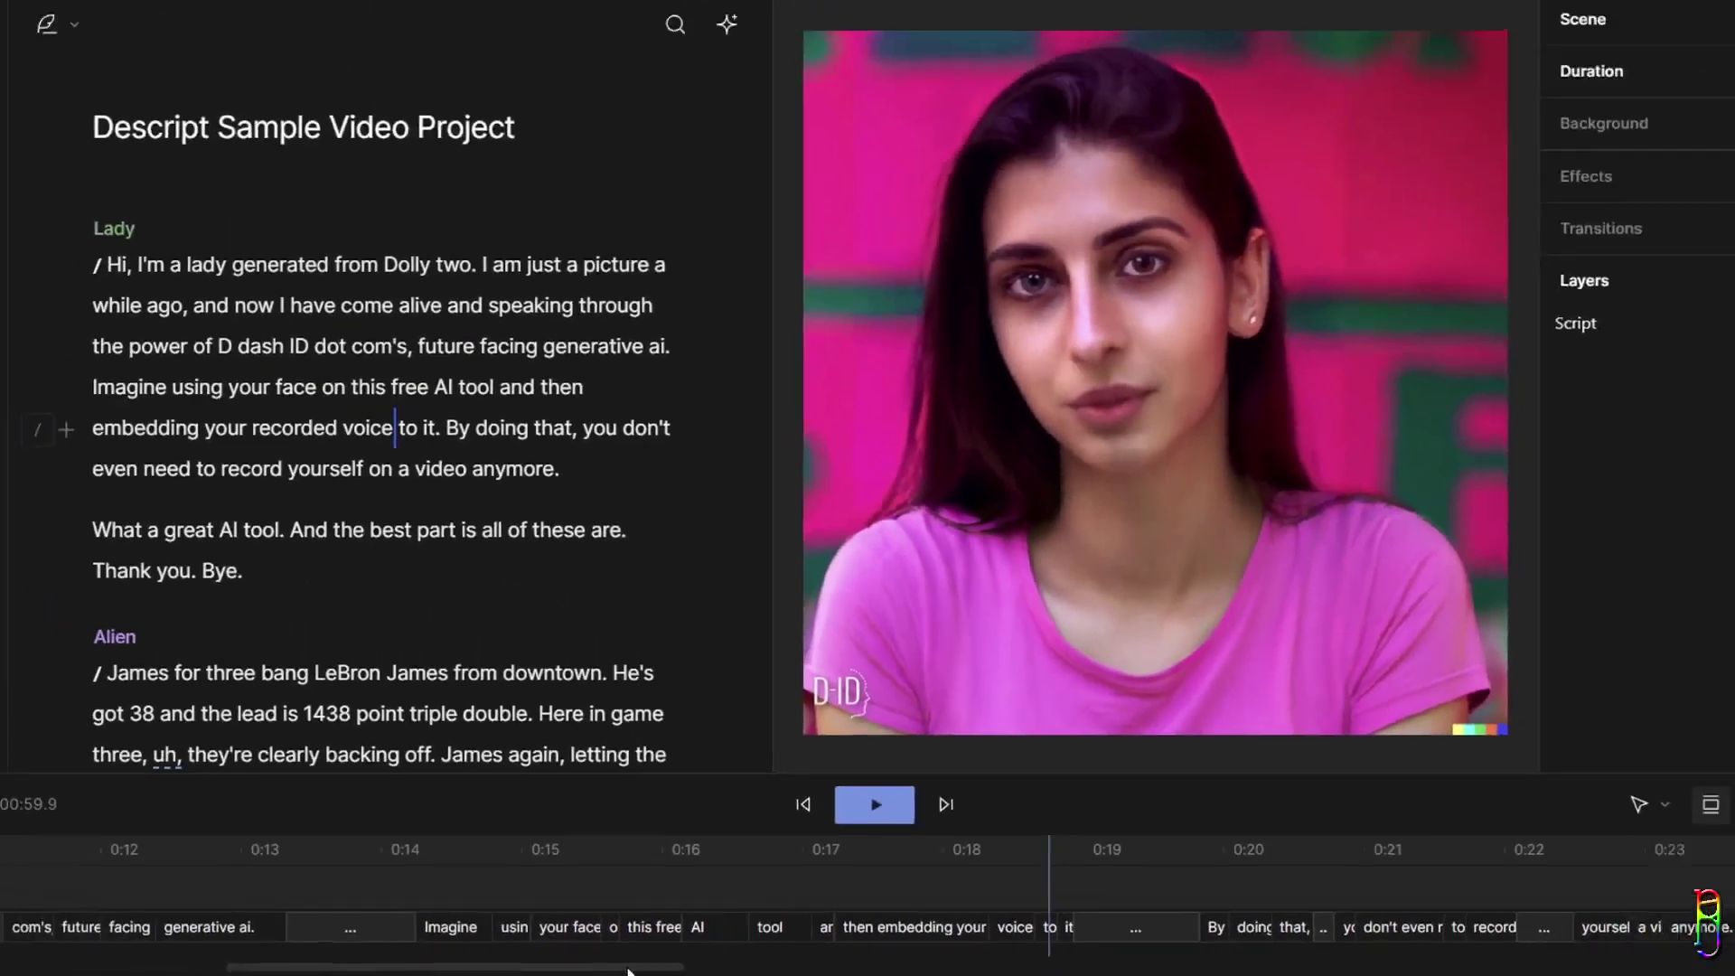
drag(145, 972, 1475, 965)
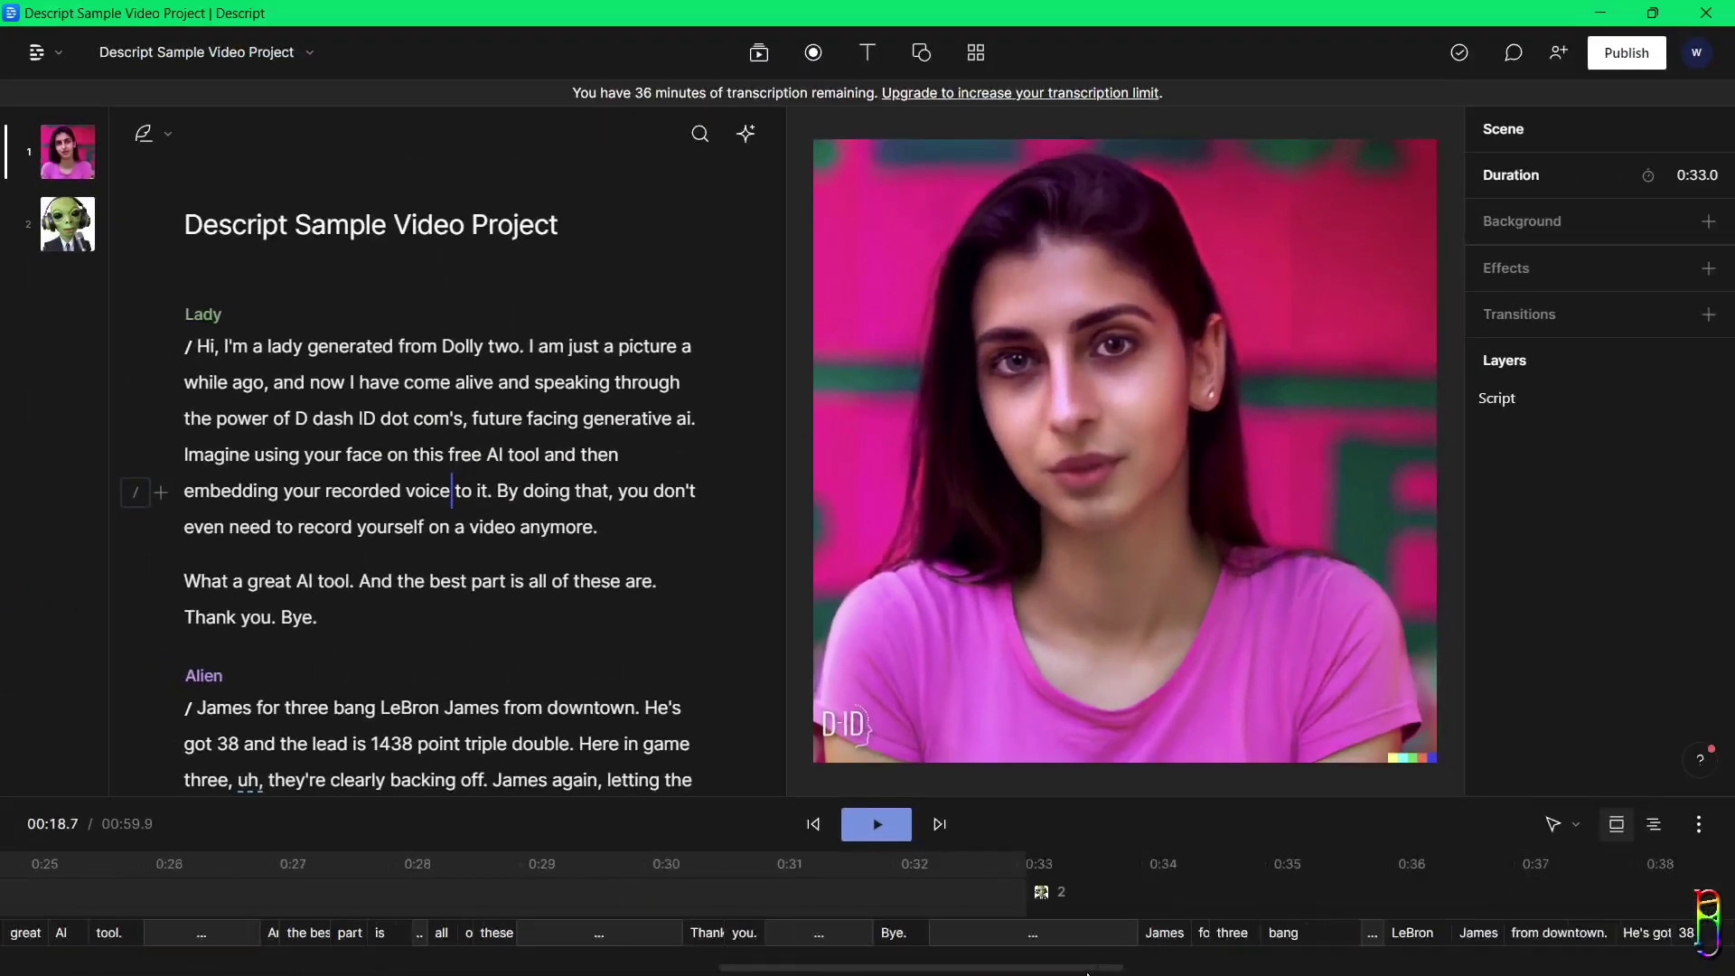
drag(1088, 973, 1116, 973)
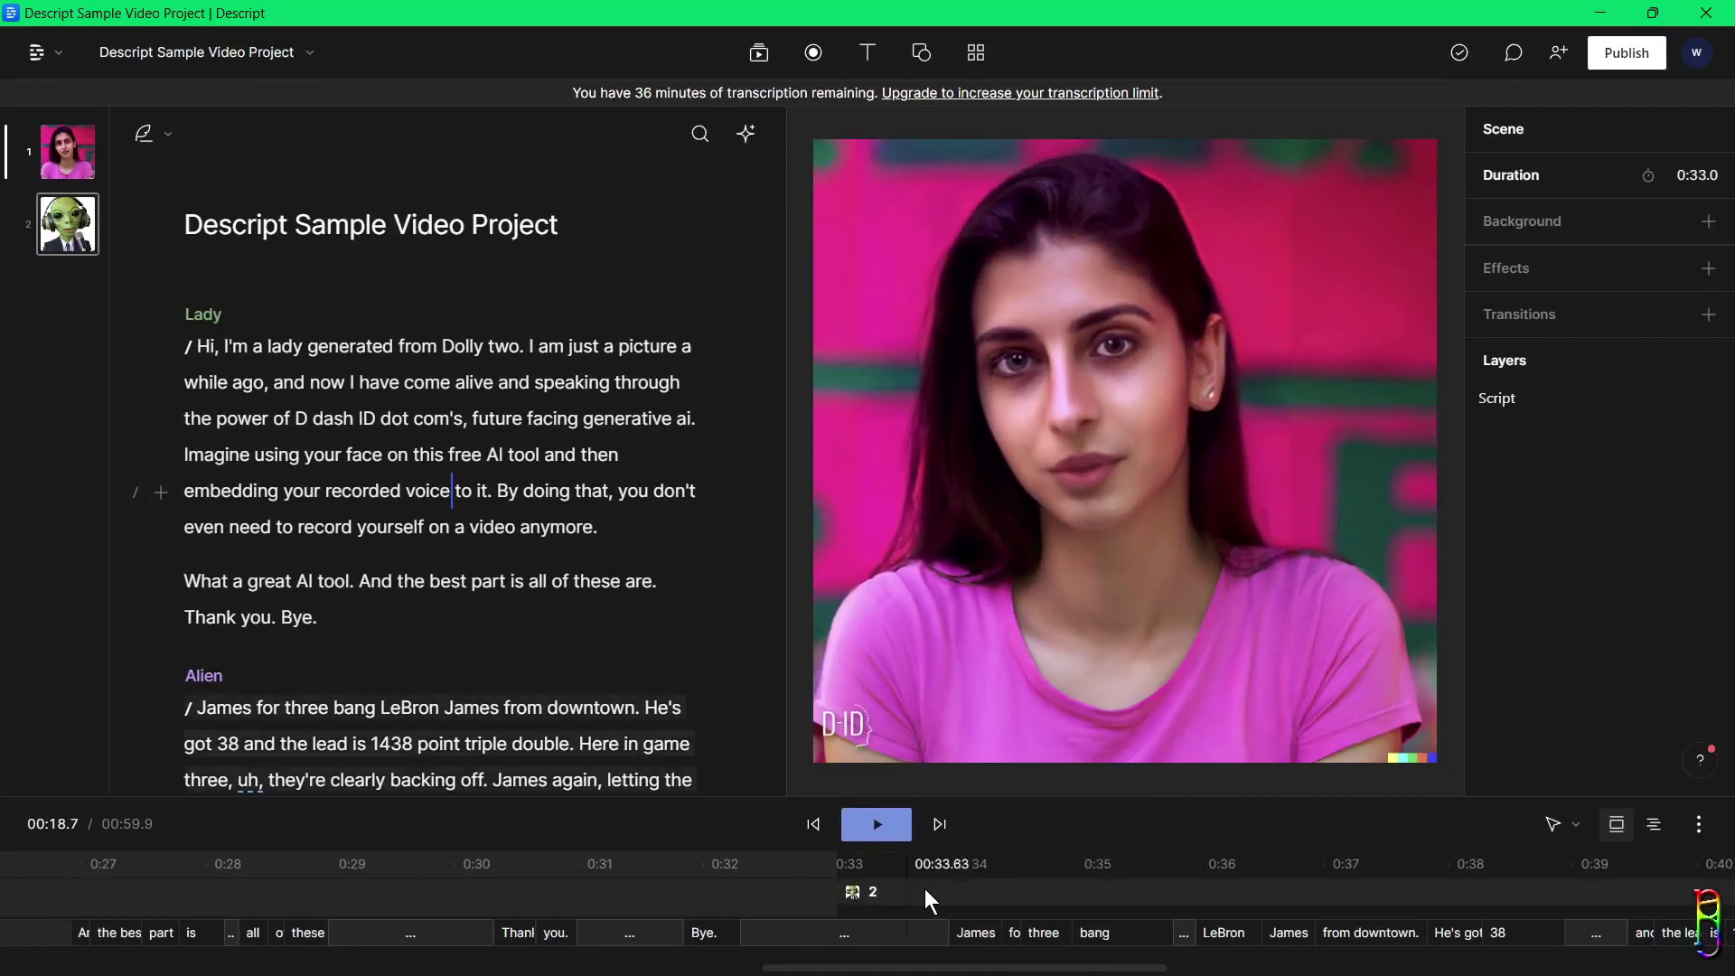
click(1120, 860)
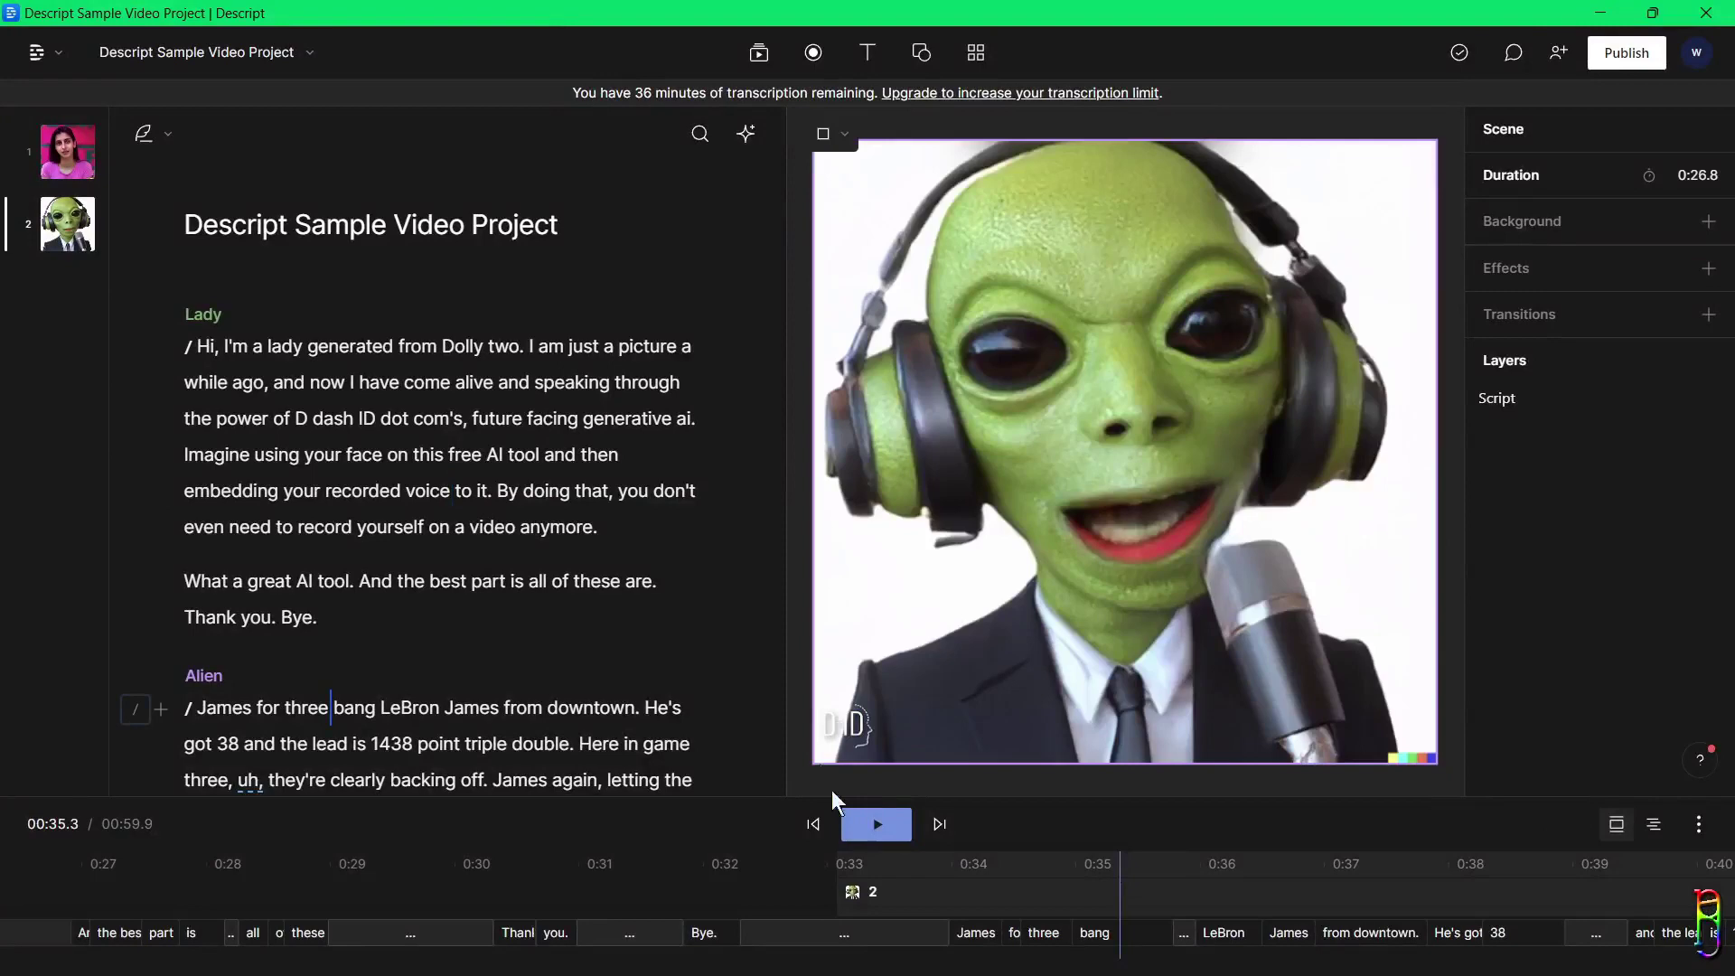
click(881, 812)
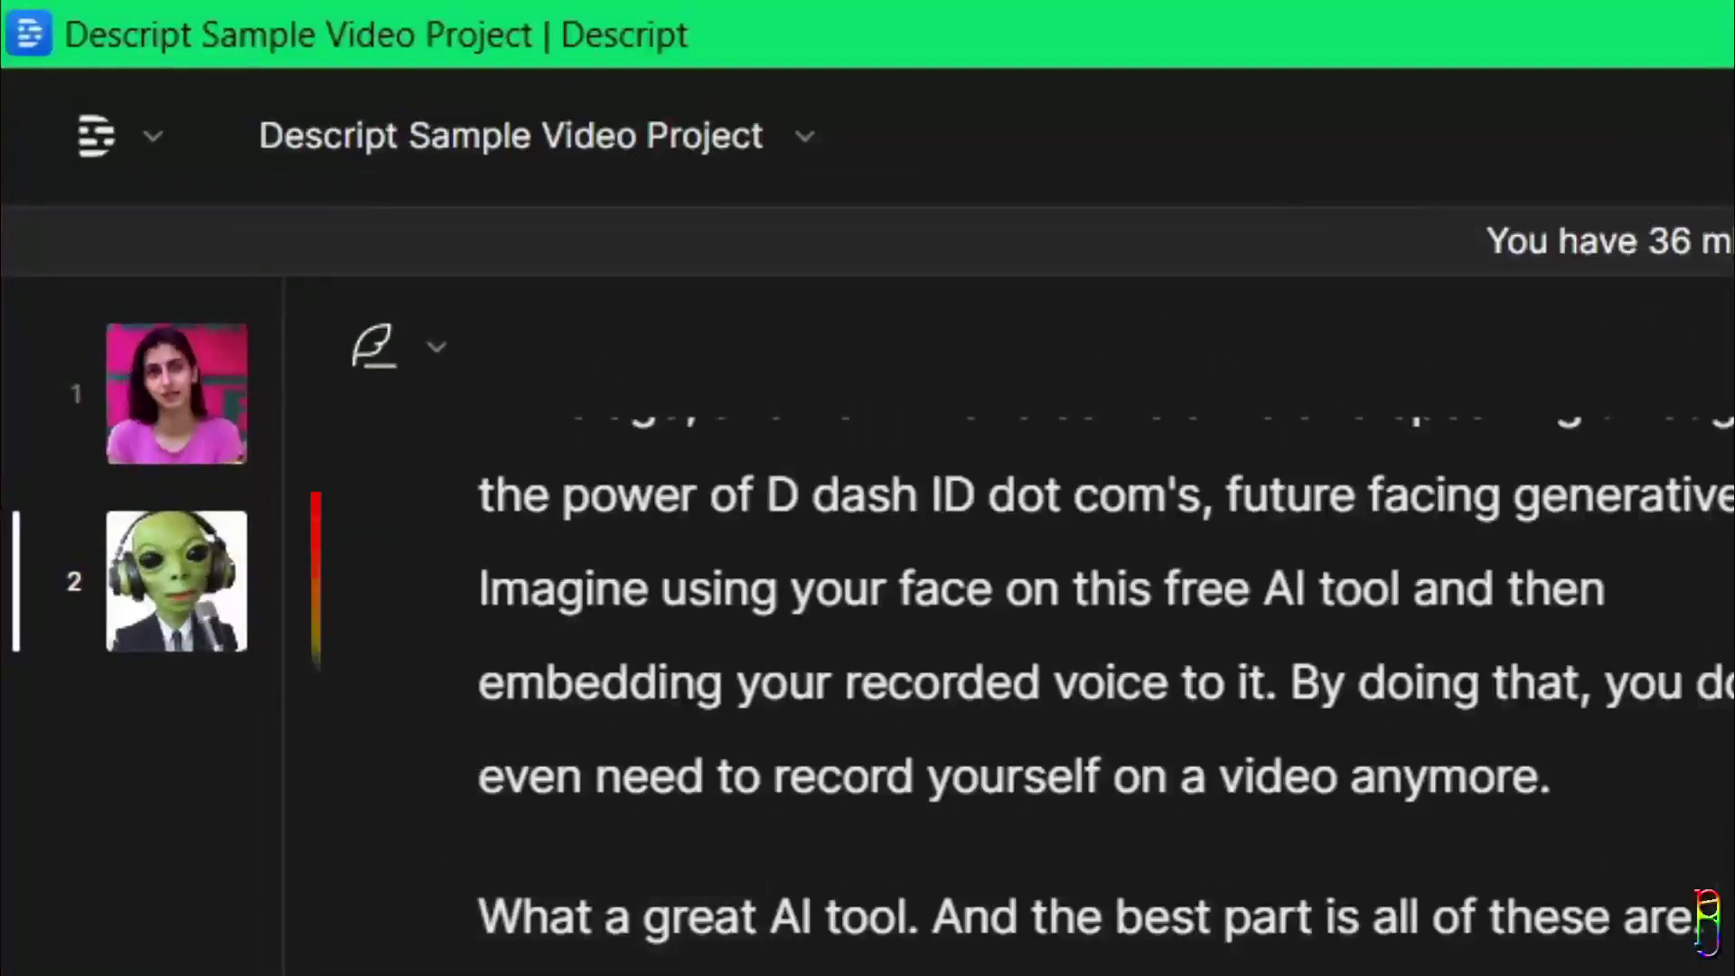
- Insert a '/' scene break before 'By doing that' in the Lady's script
scroll(994, 678, up, 10)
scroll(994, 678, down, 5)
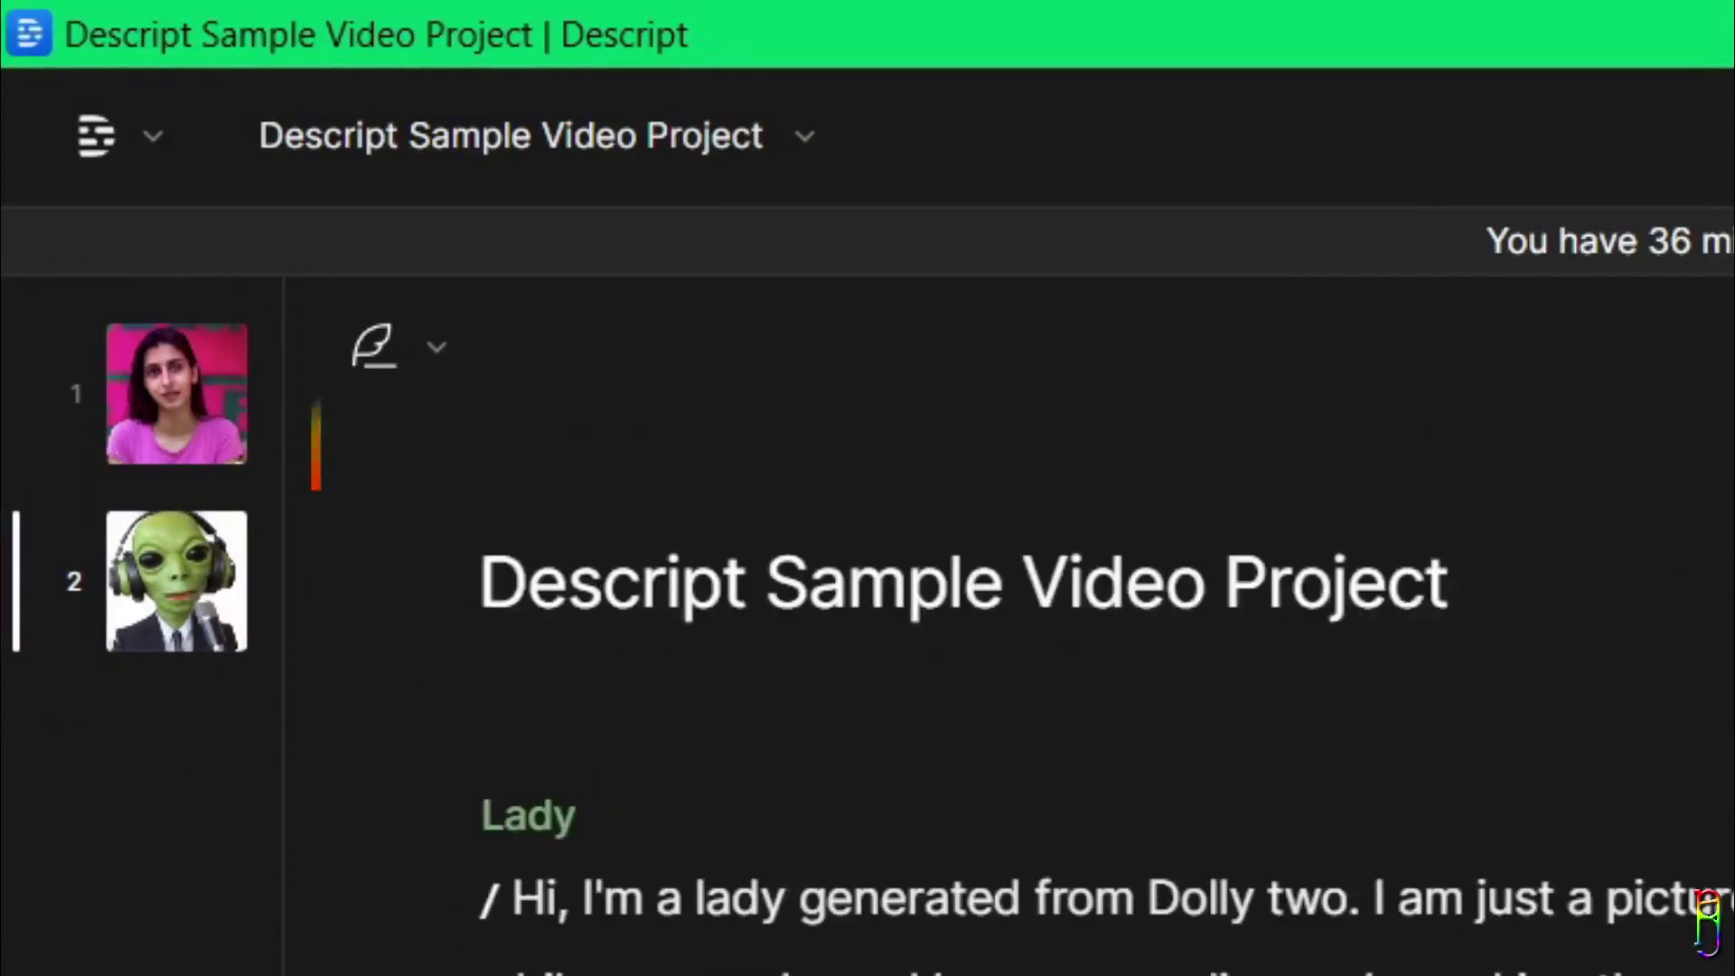
click(652, 900)
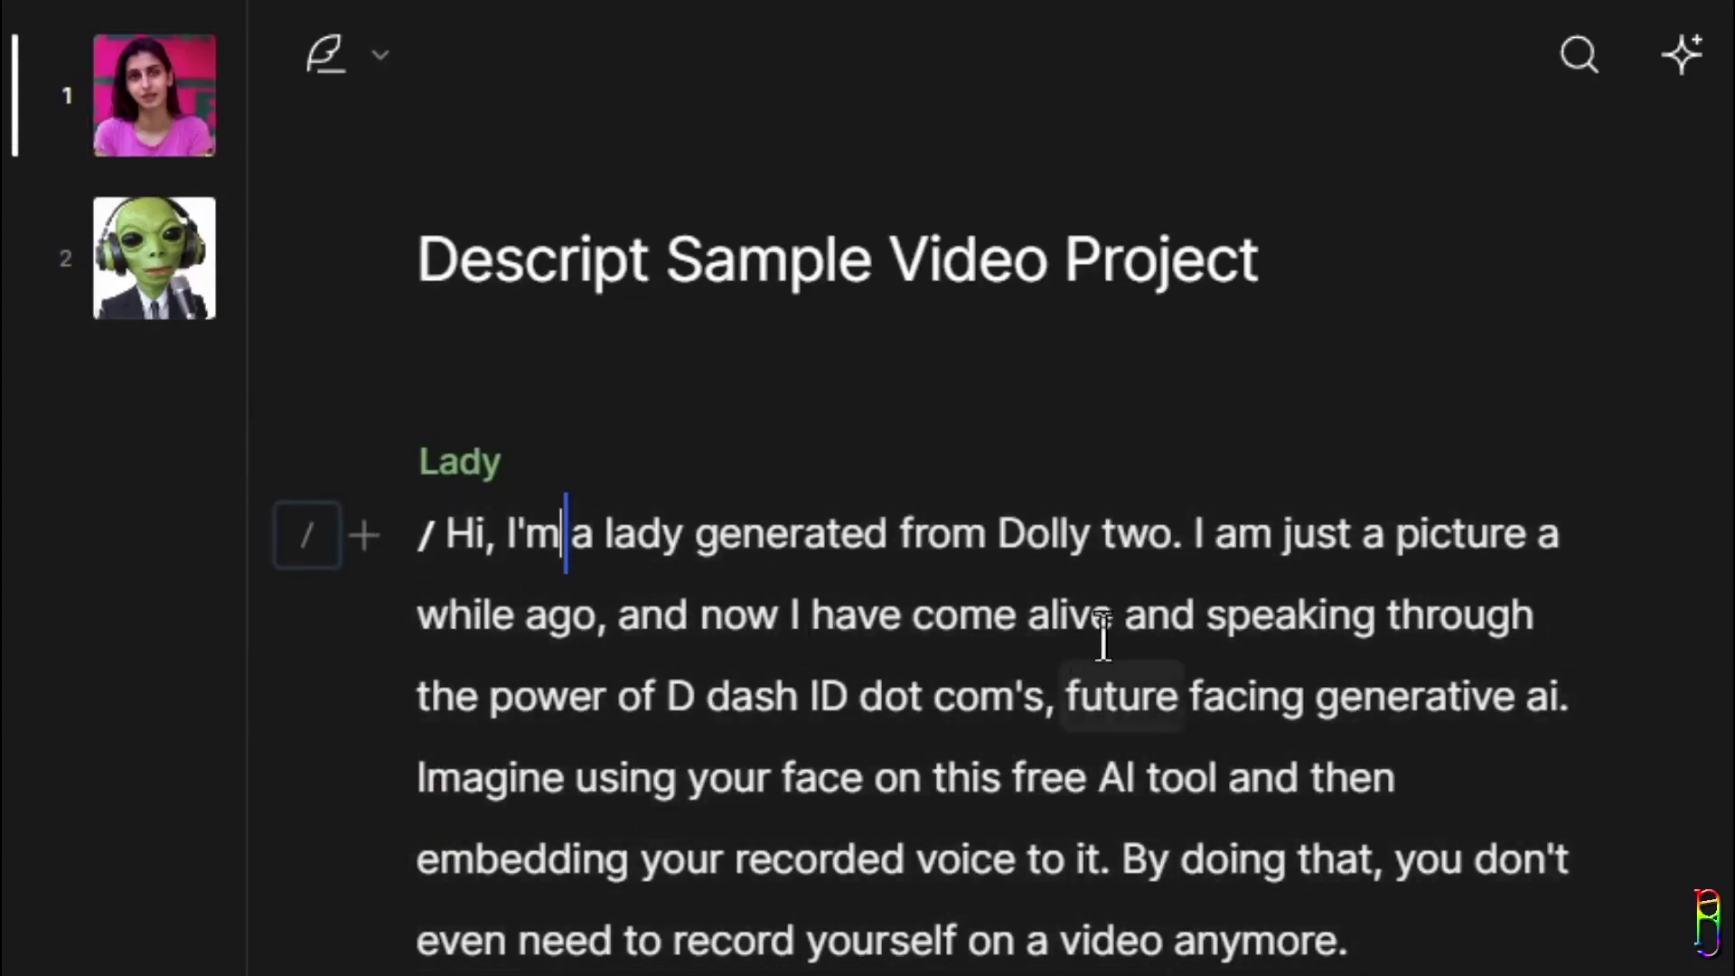
text(/)
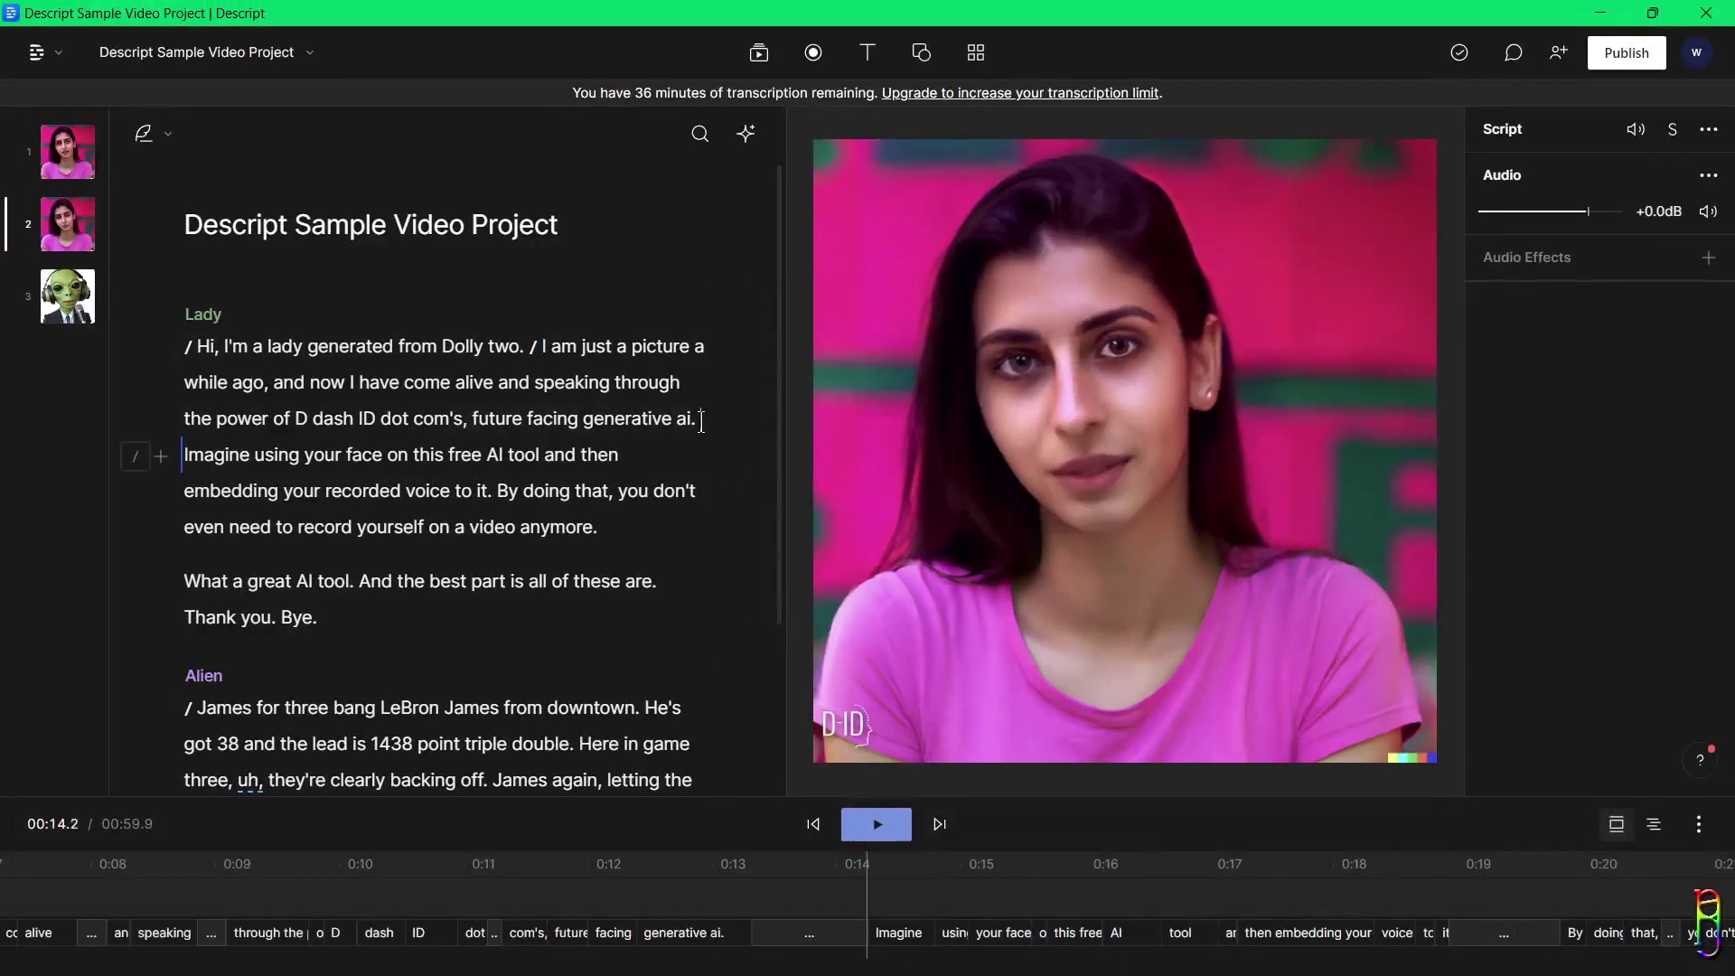
text(/)
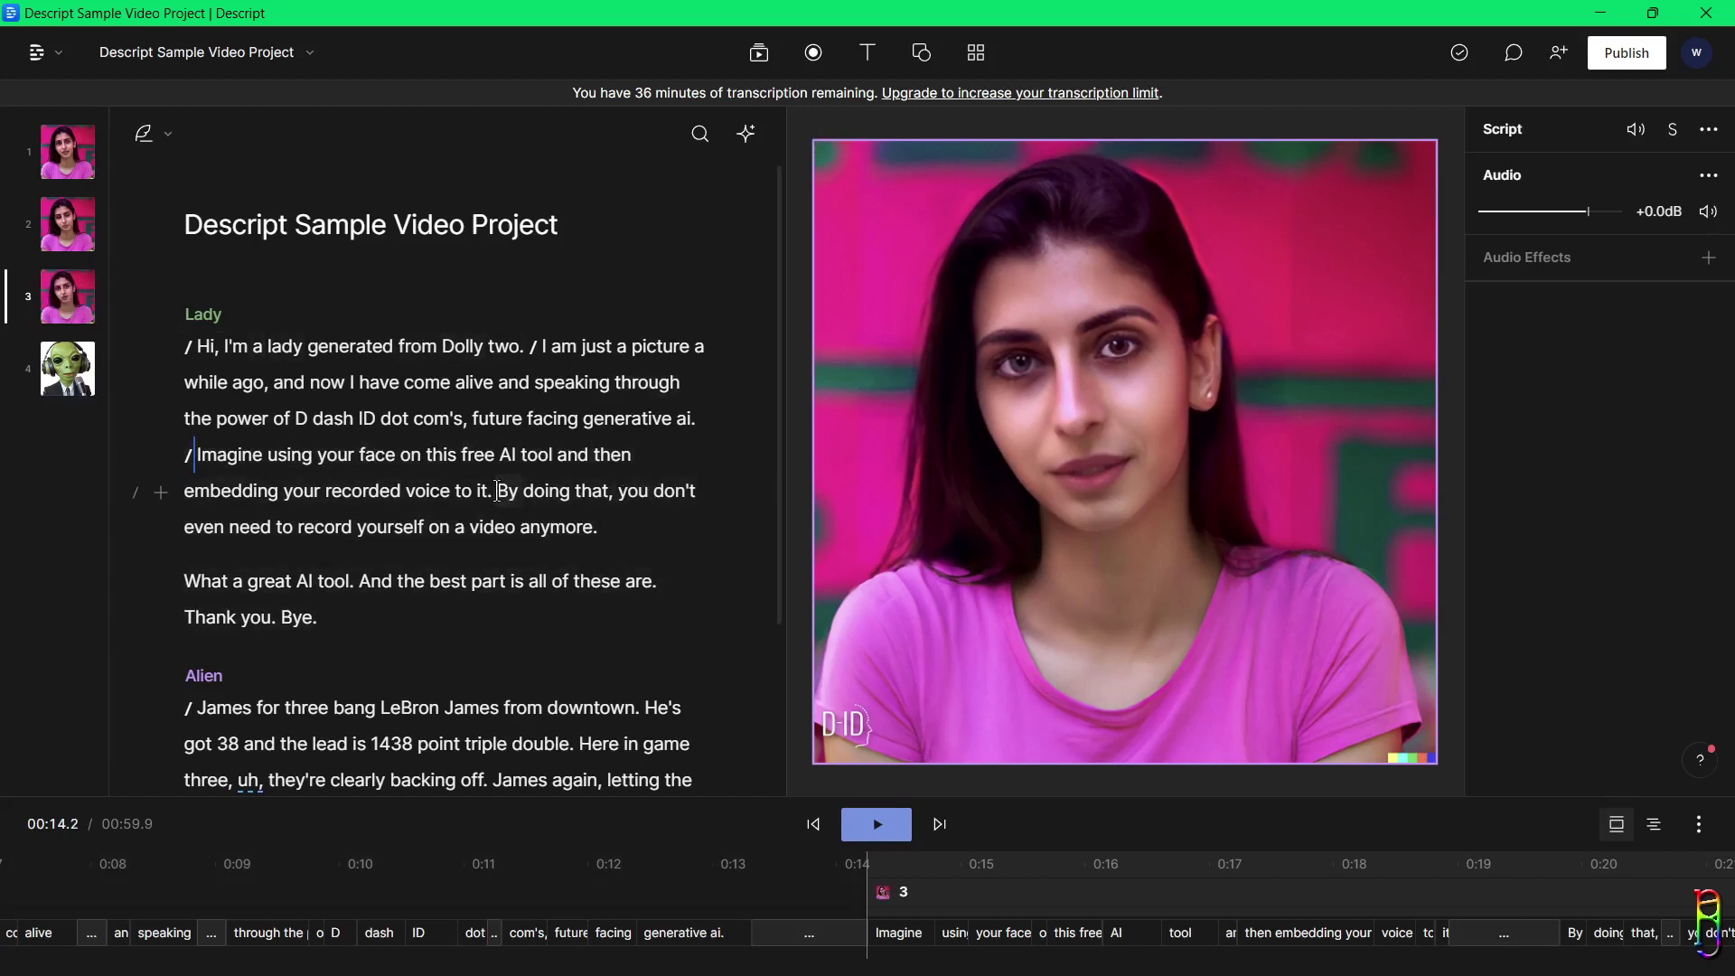
text(/)
- Add a scene break before 'What a great AI tool', play it back, and select scene 4
click(633, 533)
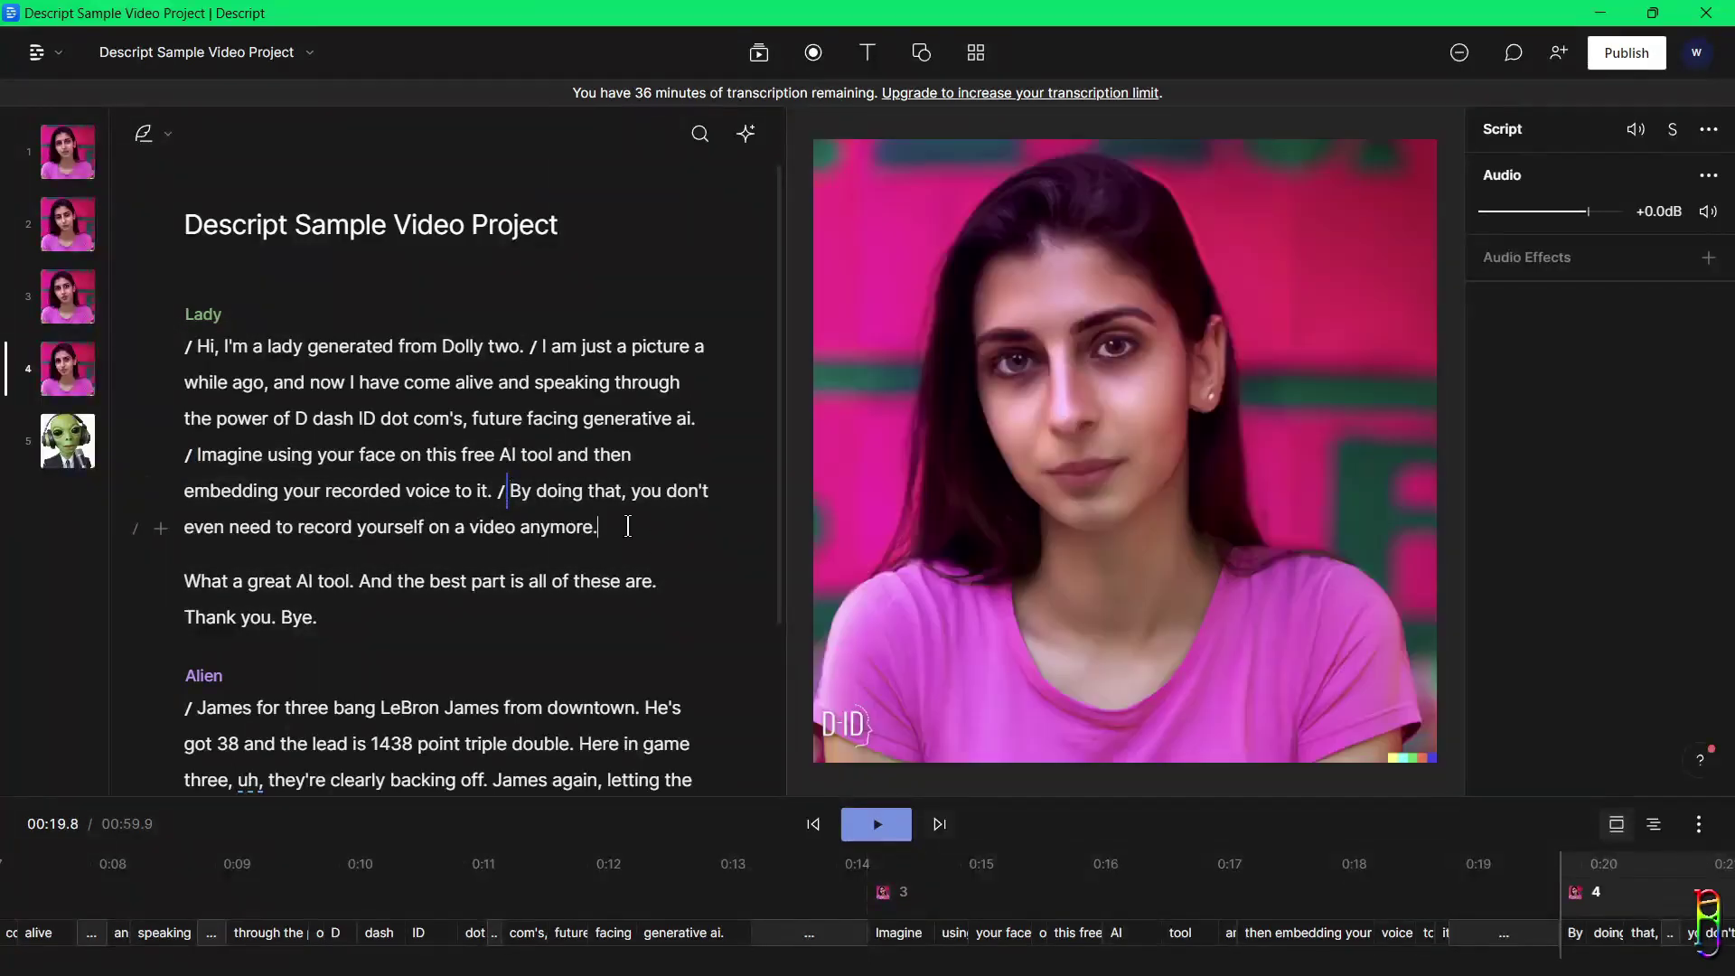
text(/)
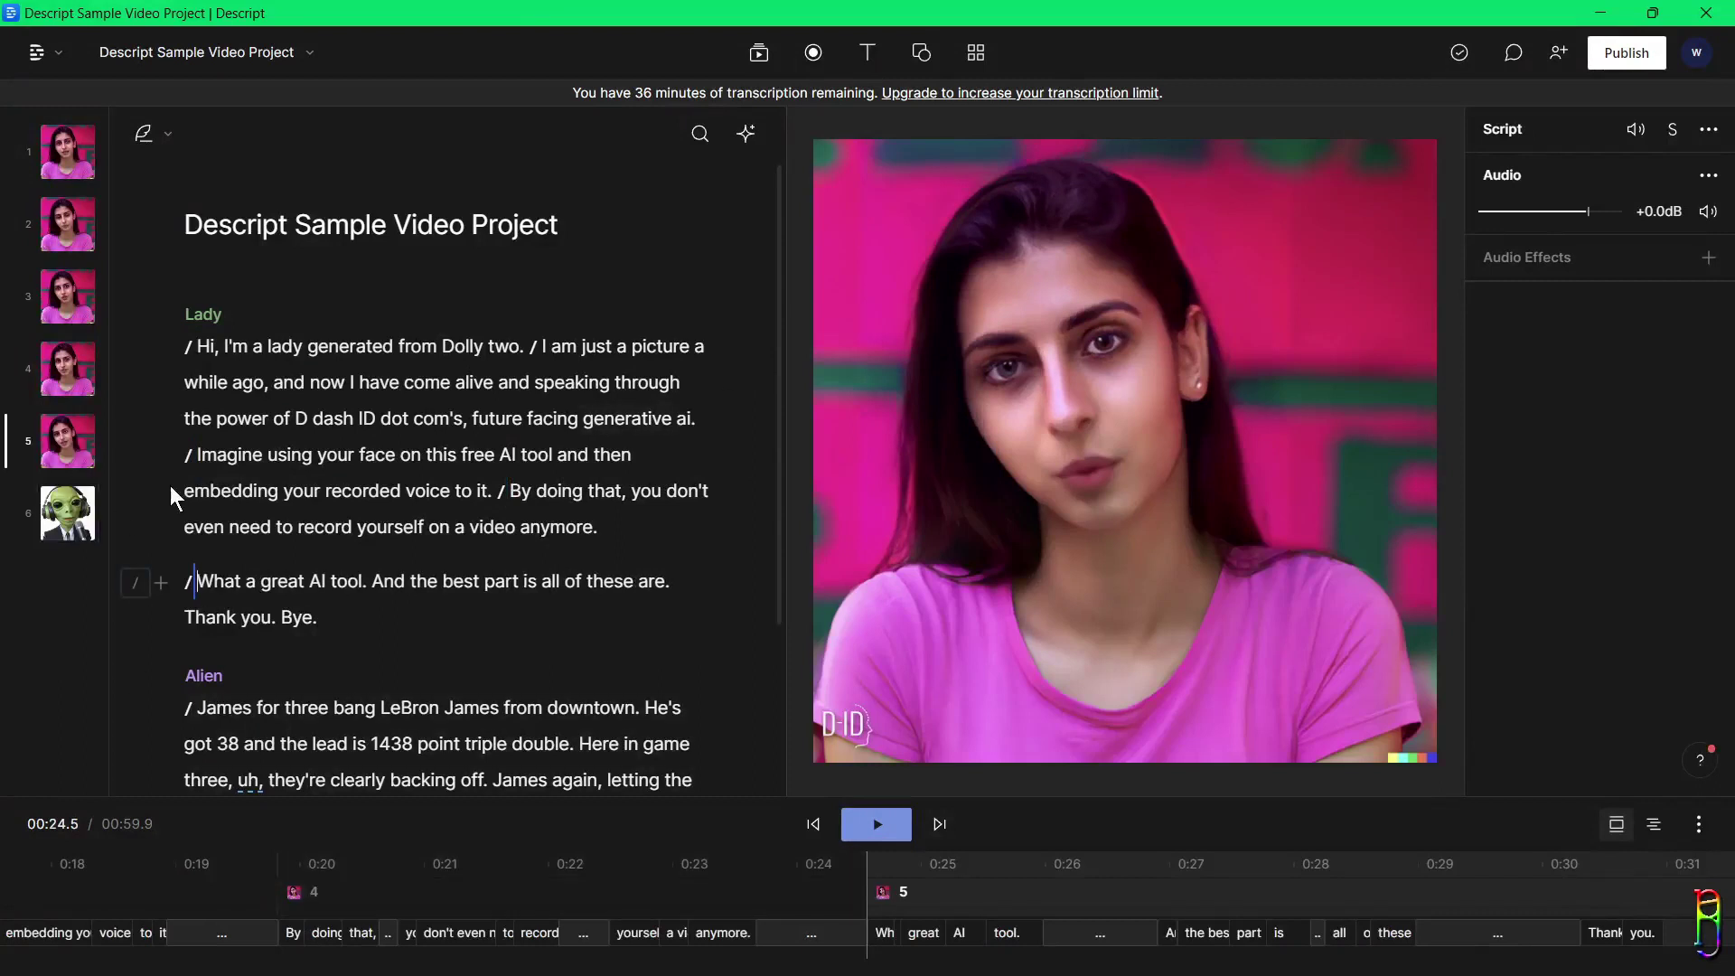
click(865, 830)
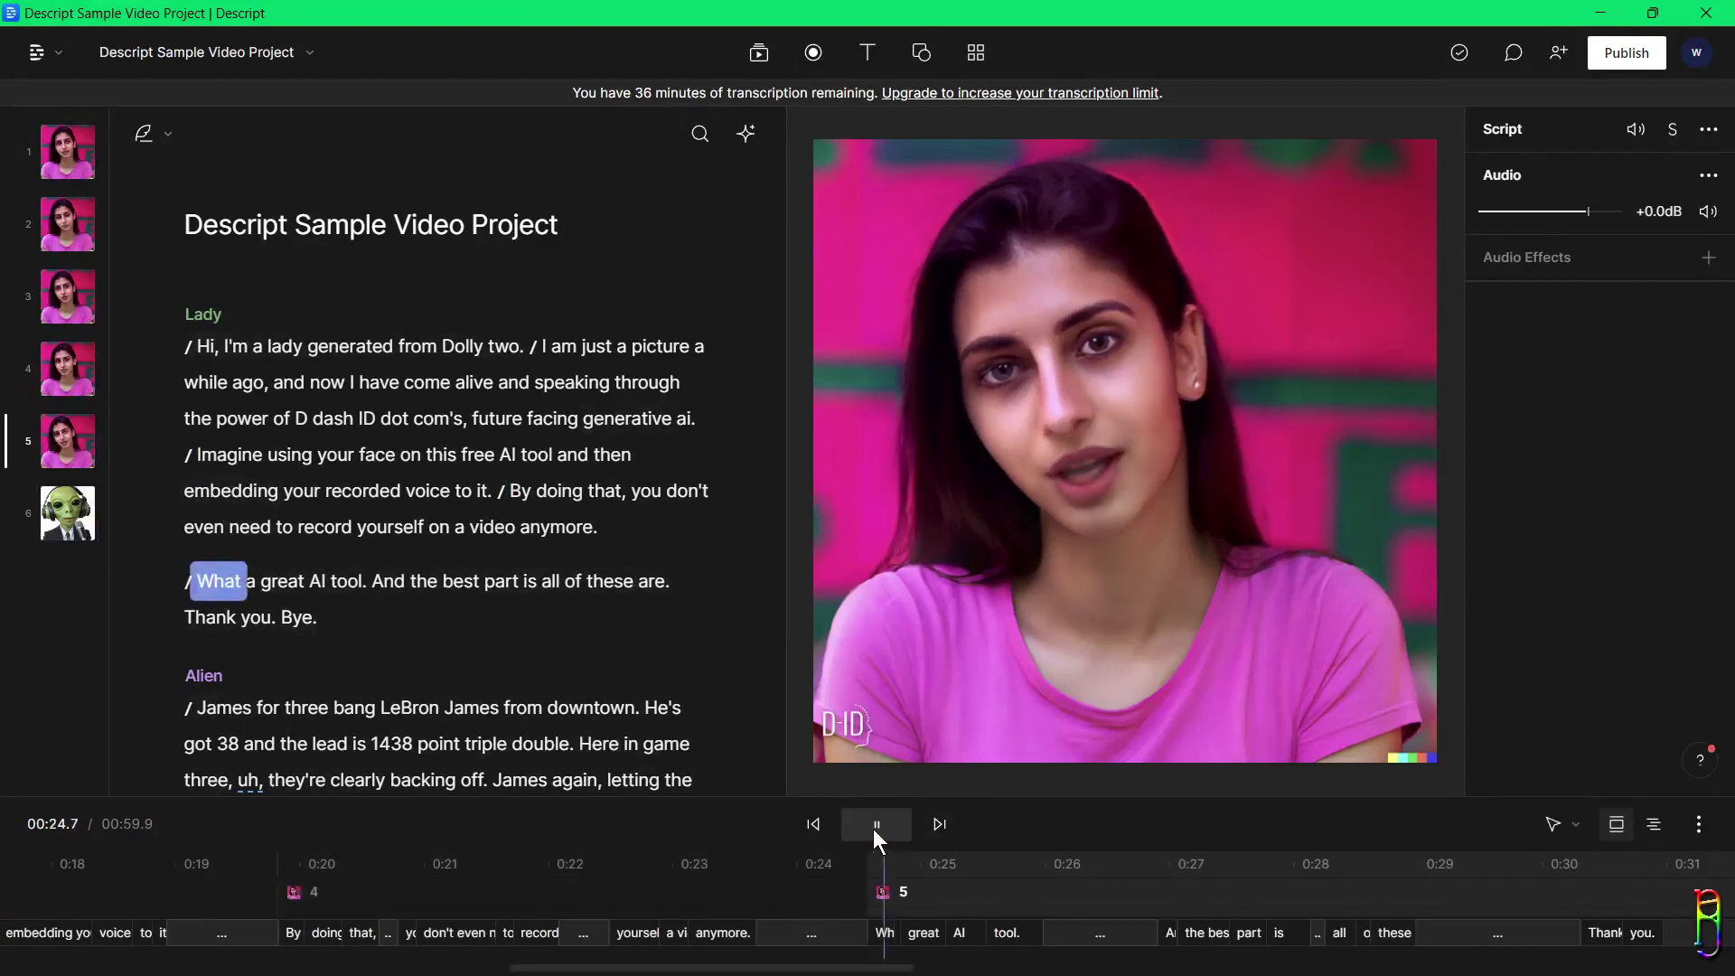
click(884, 826)
click(63, 362)
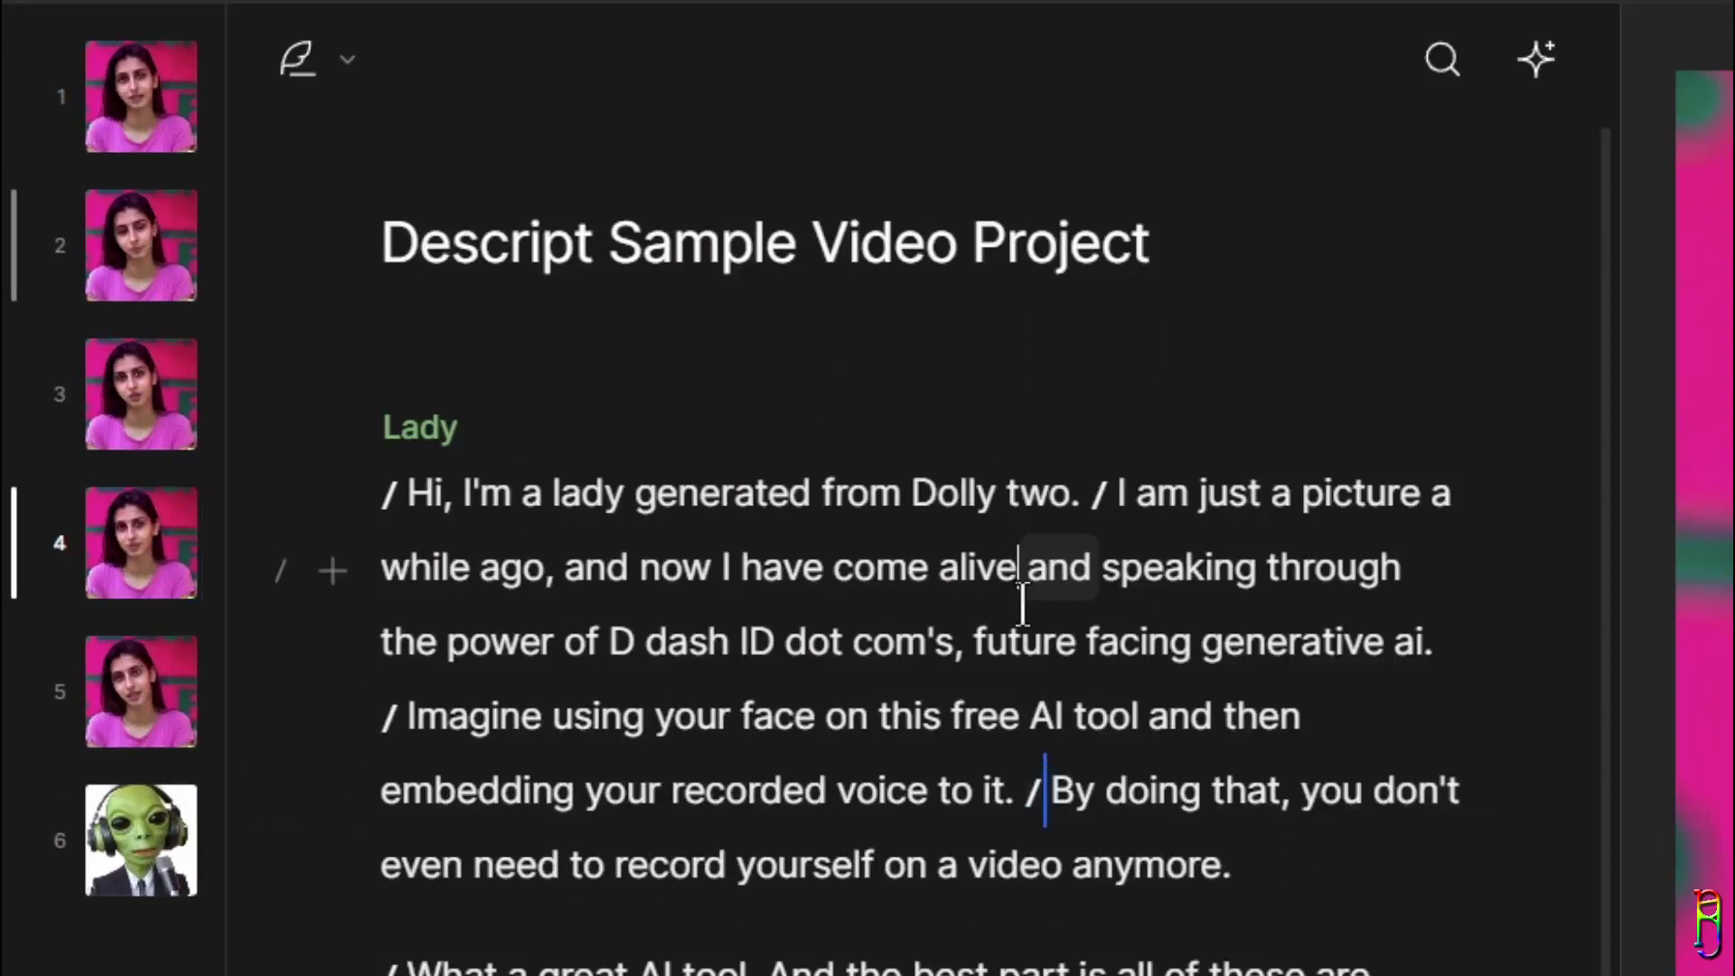
- Delete 'and speaking through the power of D dash ID dot com's' and play back the cut
drag(1022, 596, 967, 641)
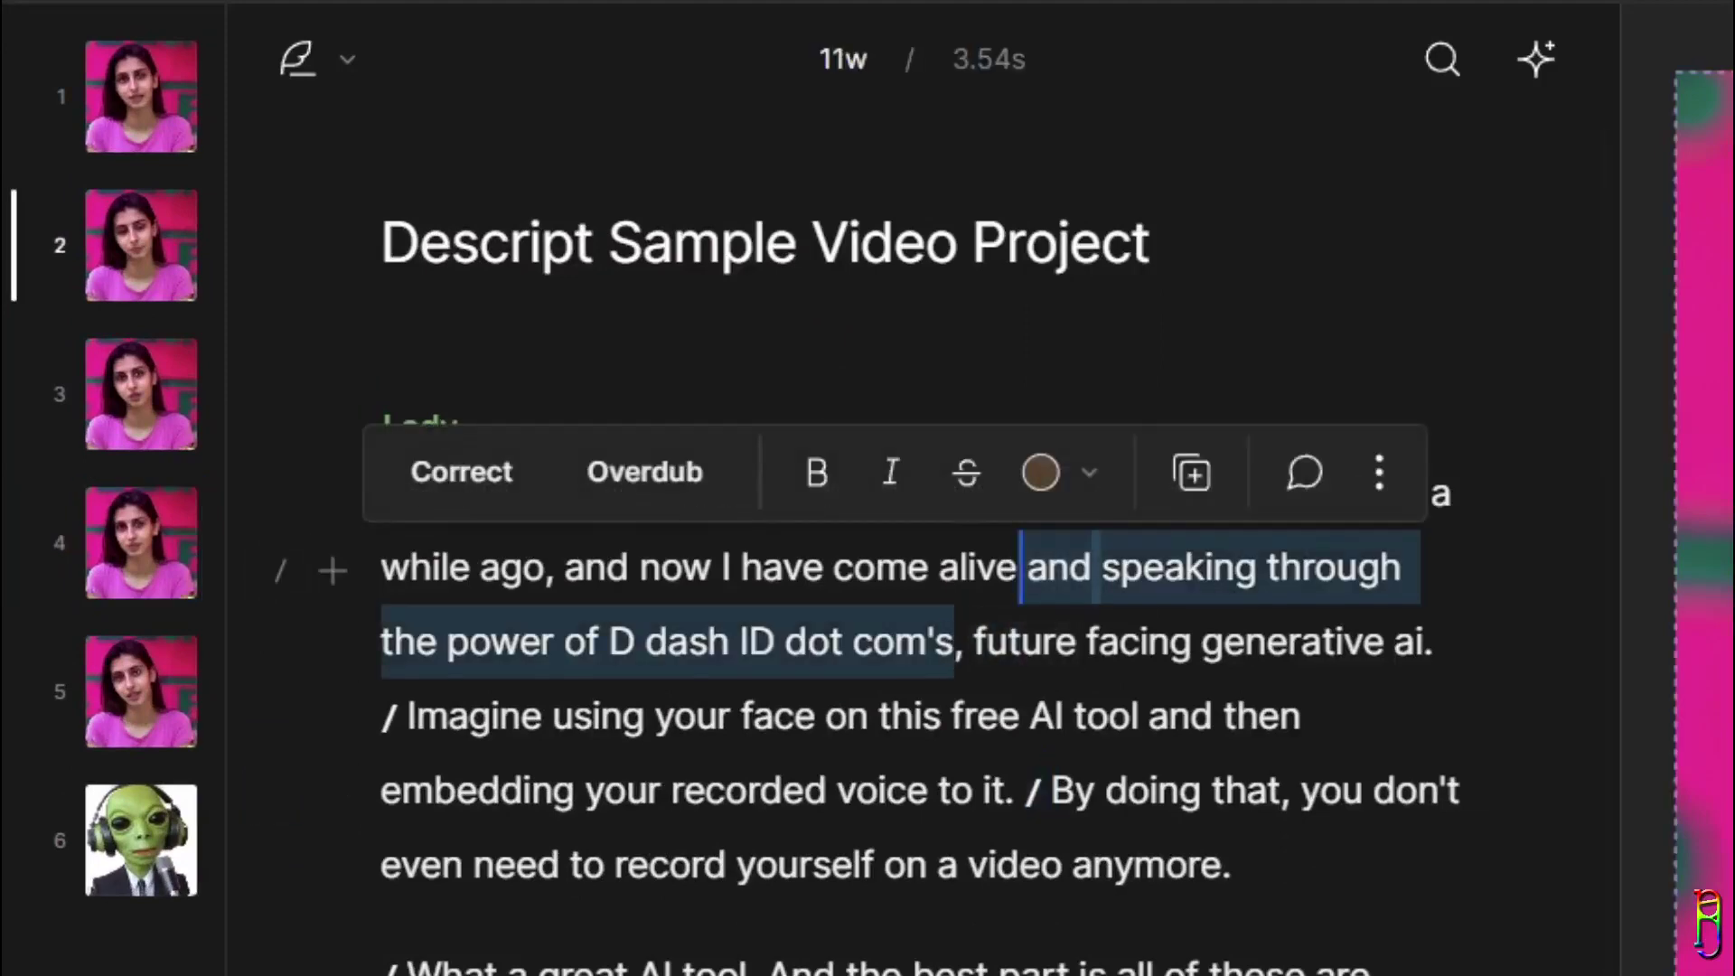
key(BackSpace)
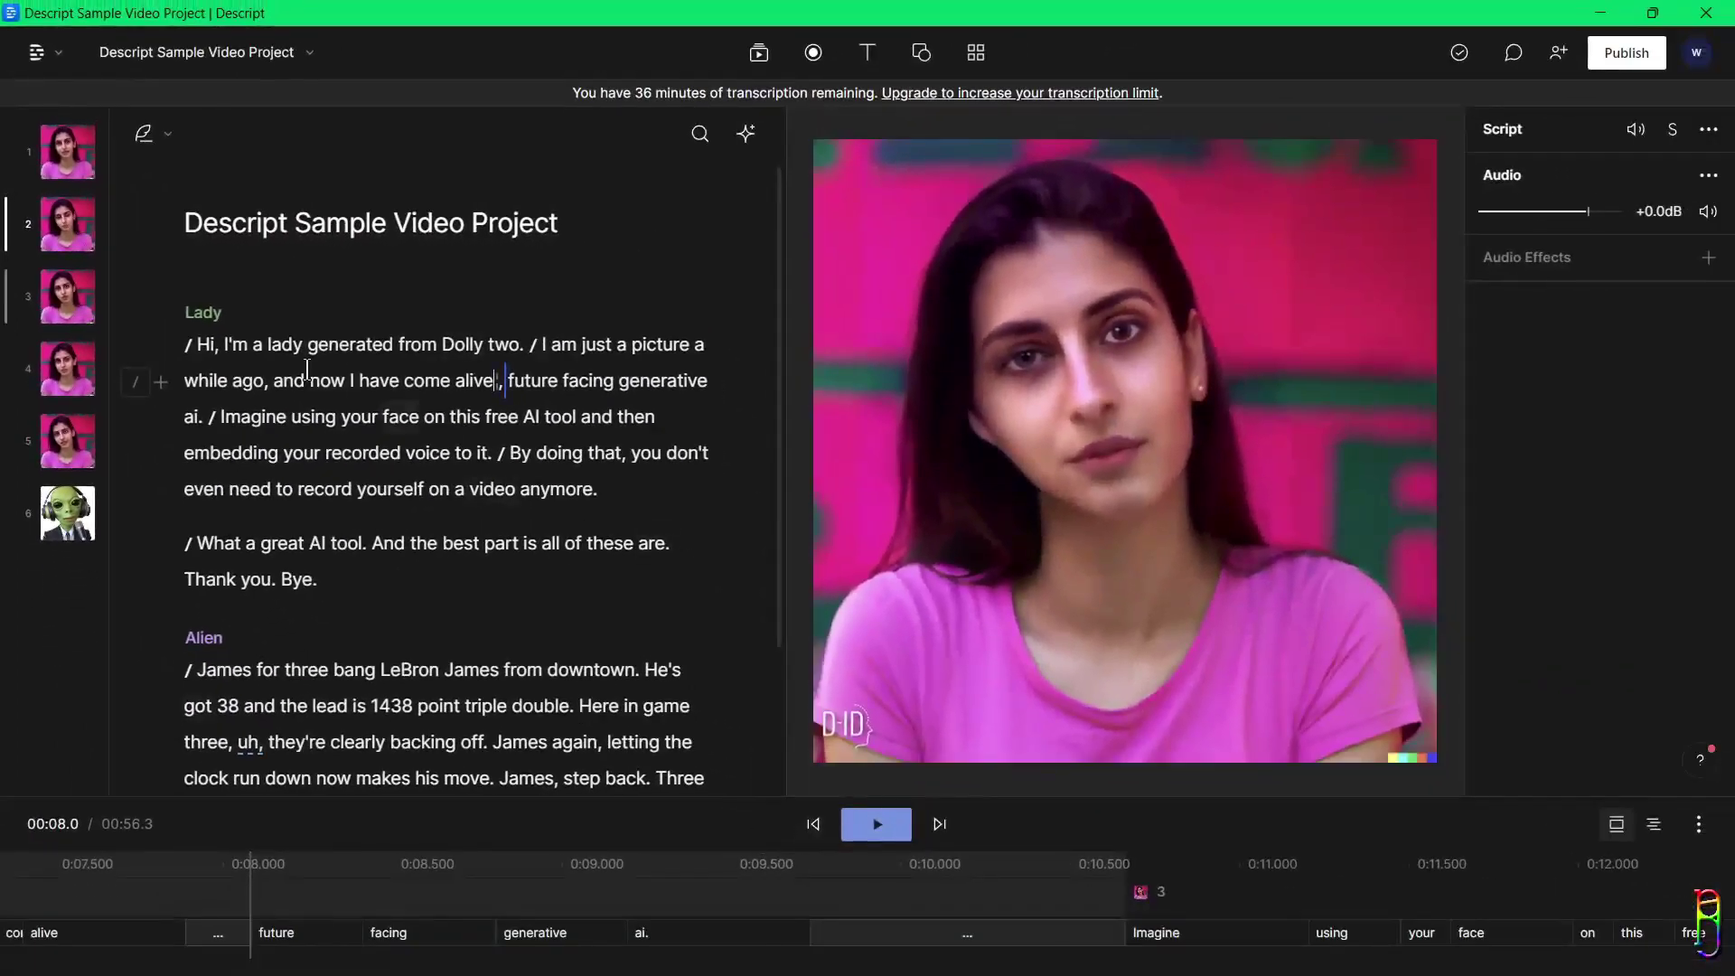
click(875, 823)
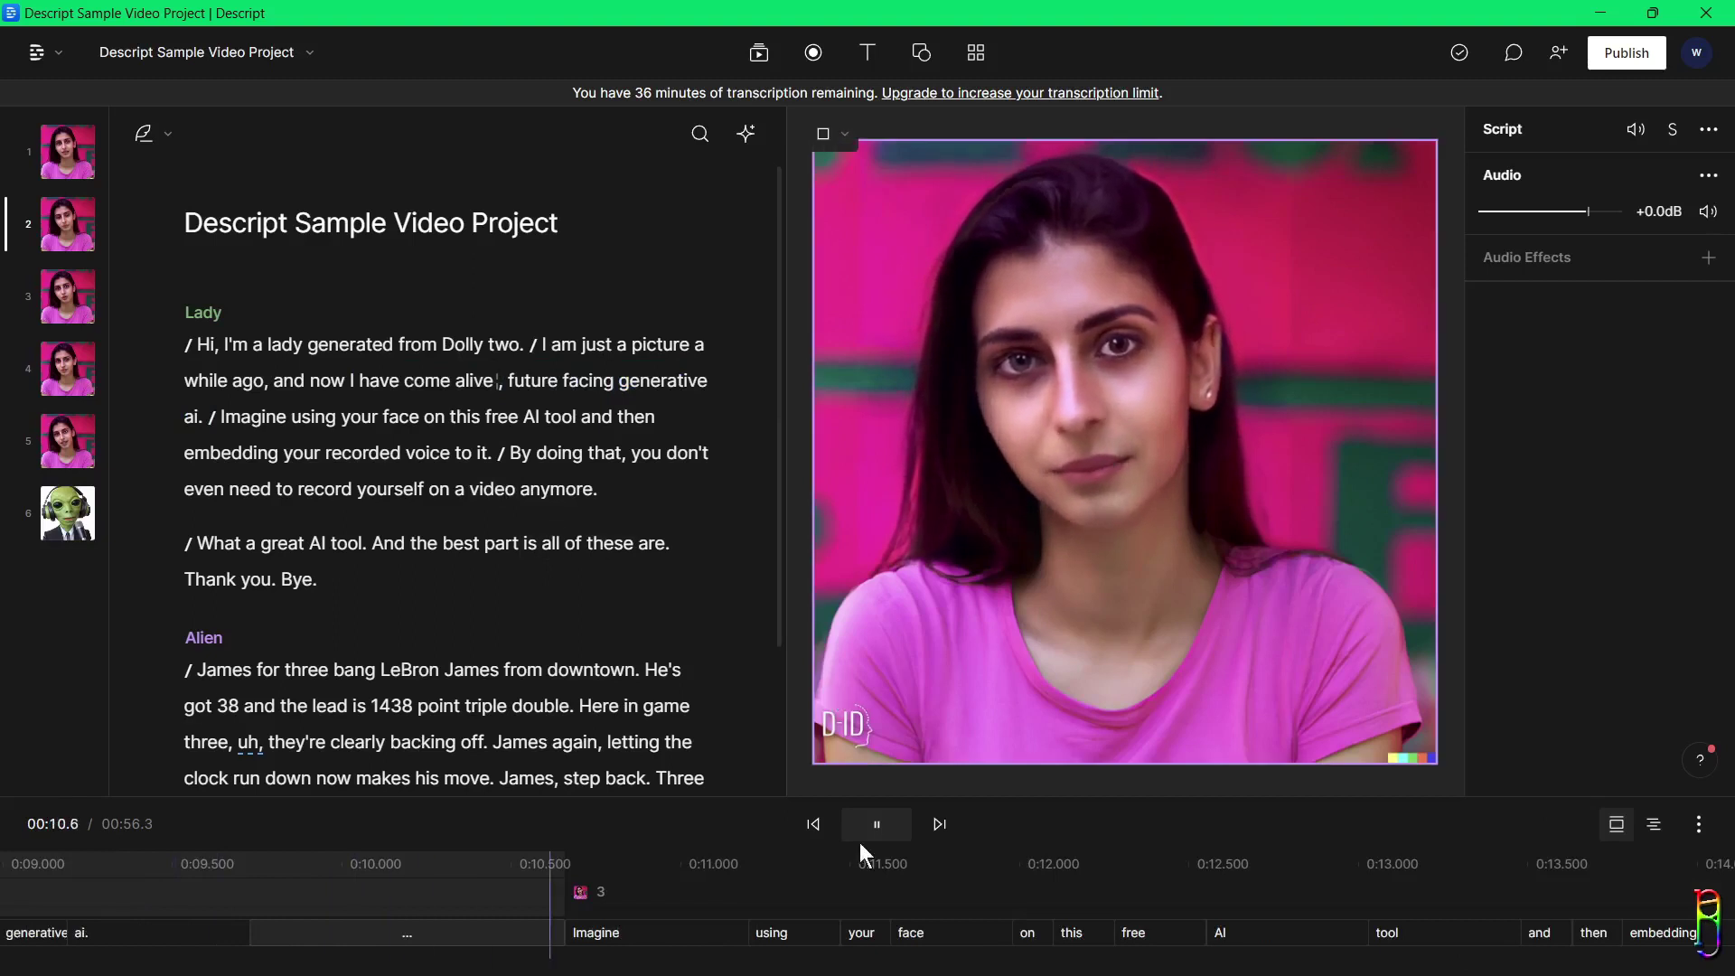
click(884, 822)
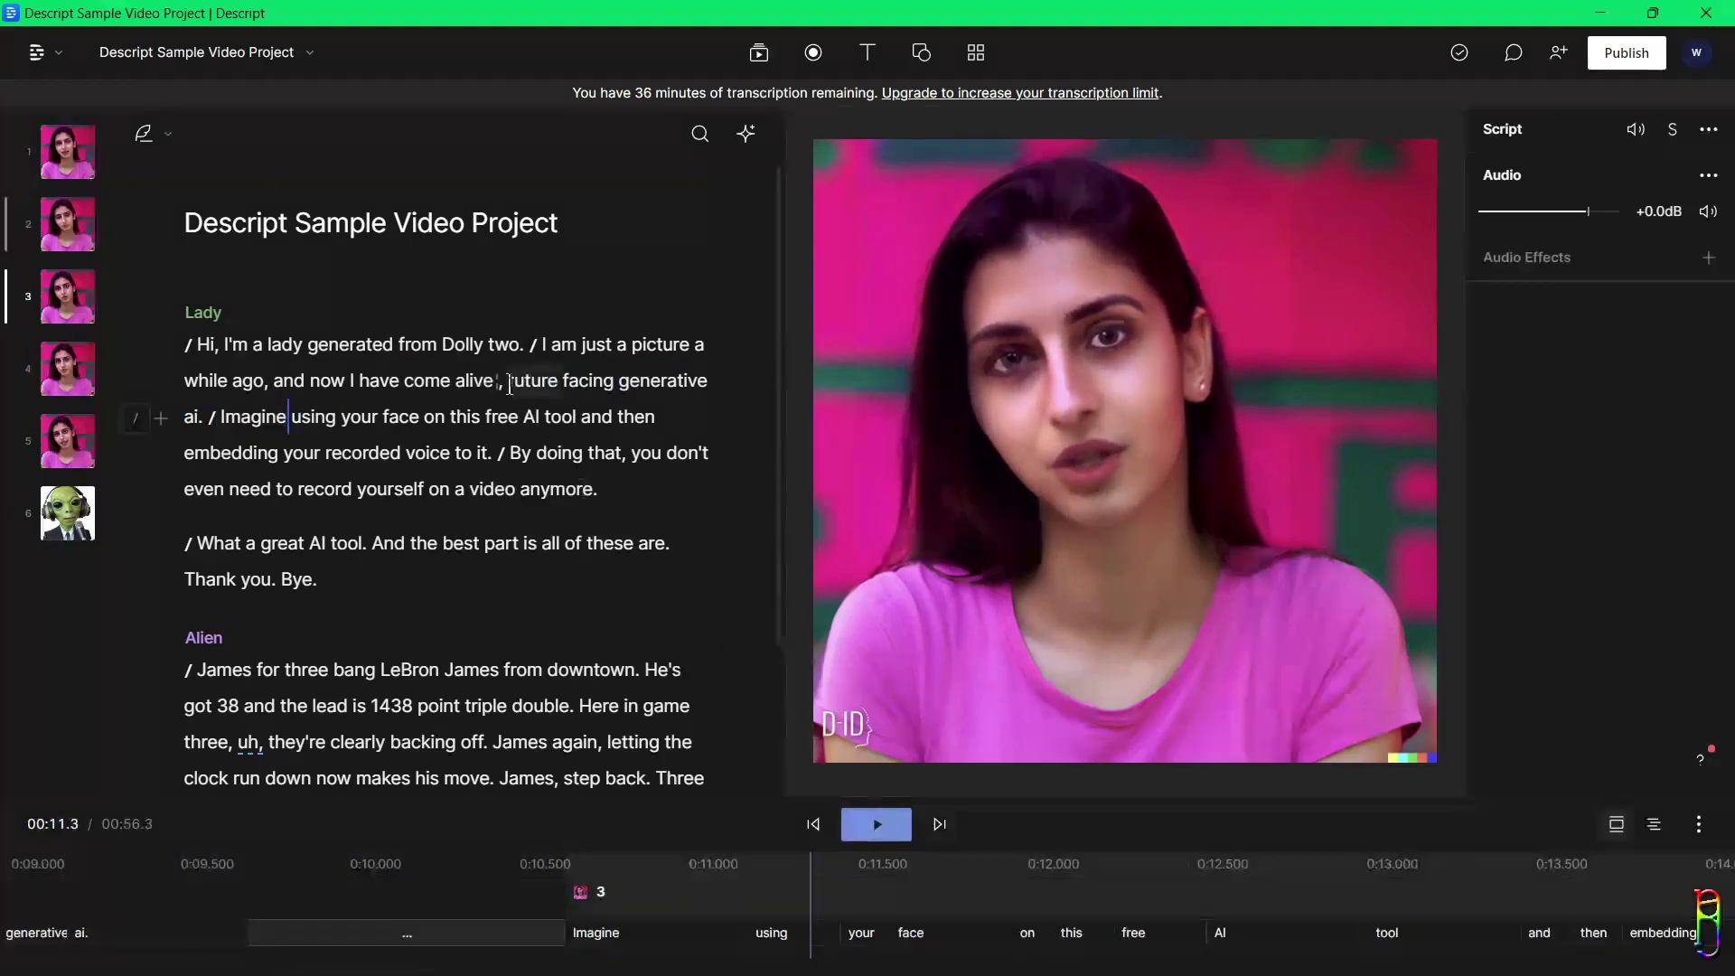
- Select the word 'future' in the transcript and check its options menu
key(ctrl+z)
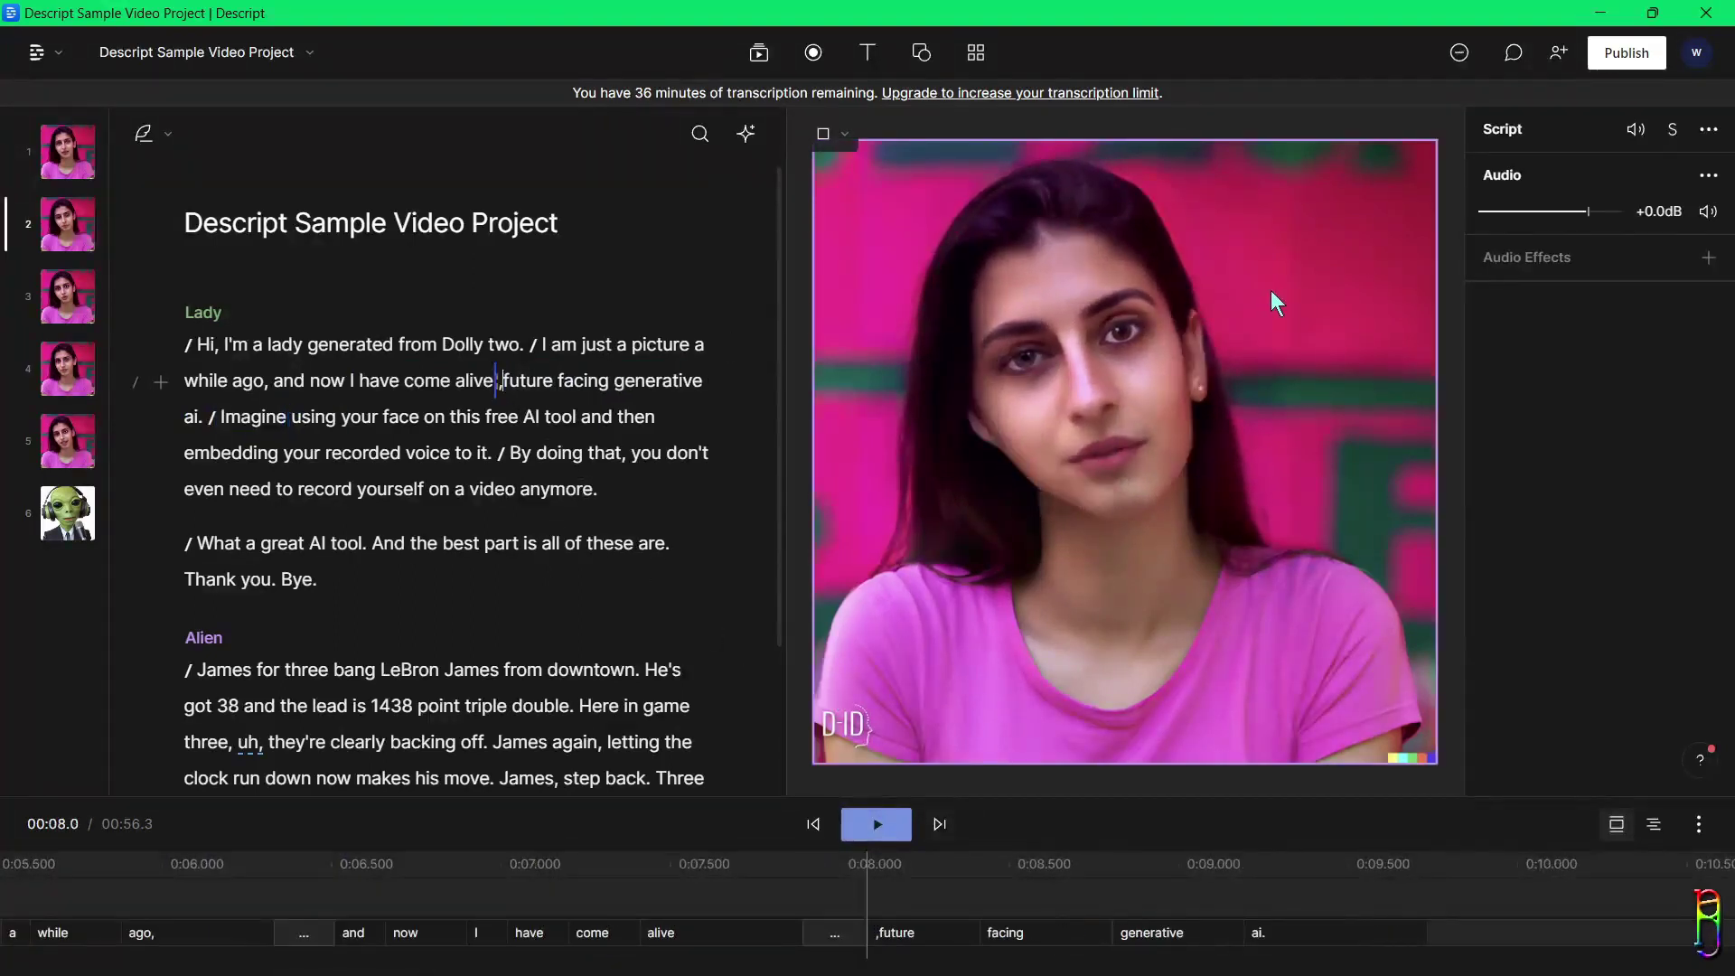
key(shift+Right)
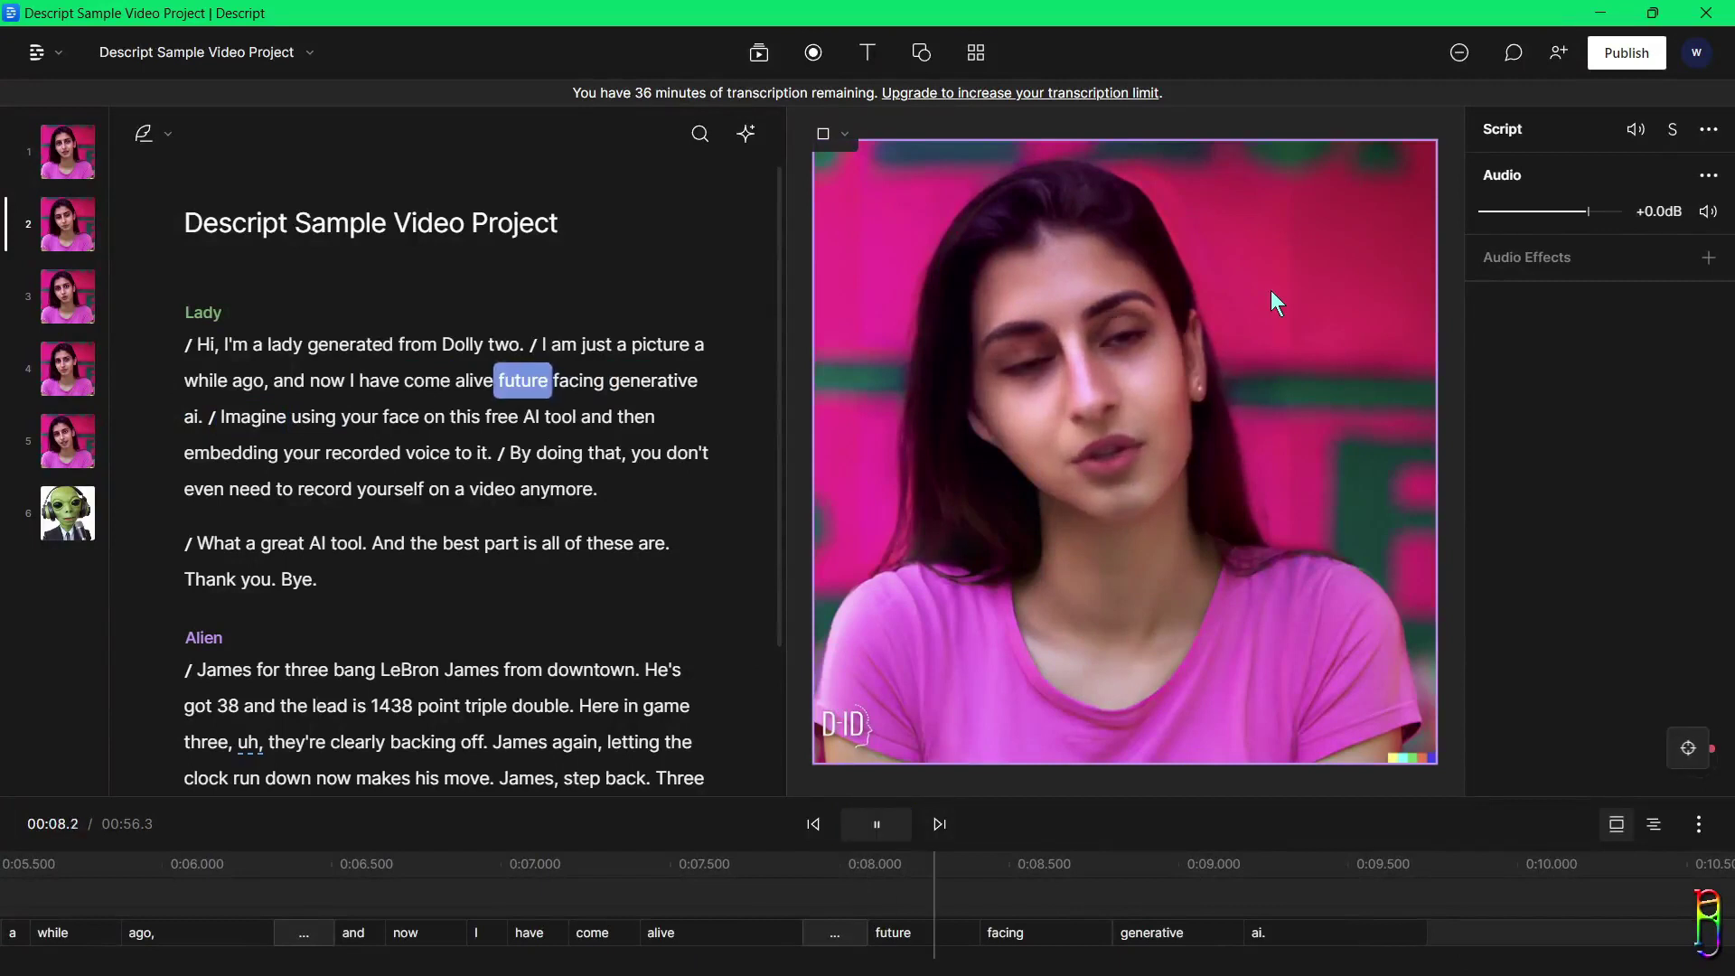
click(1271, 290)
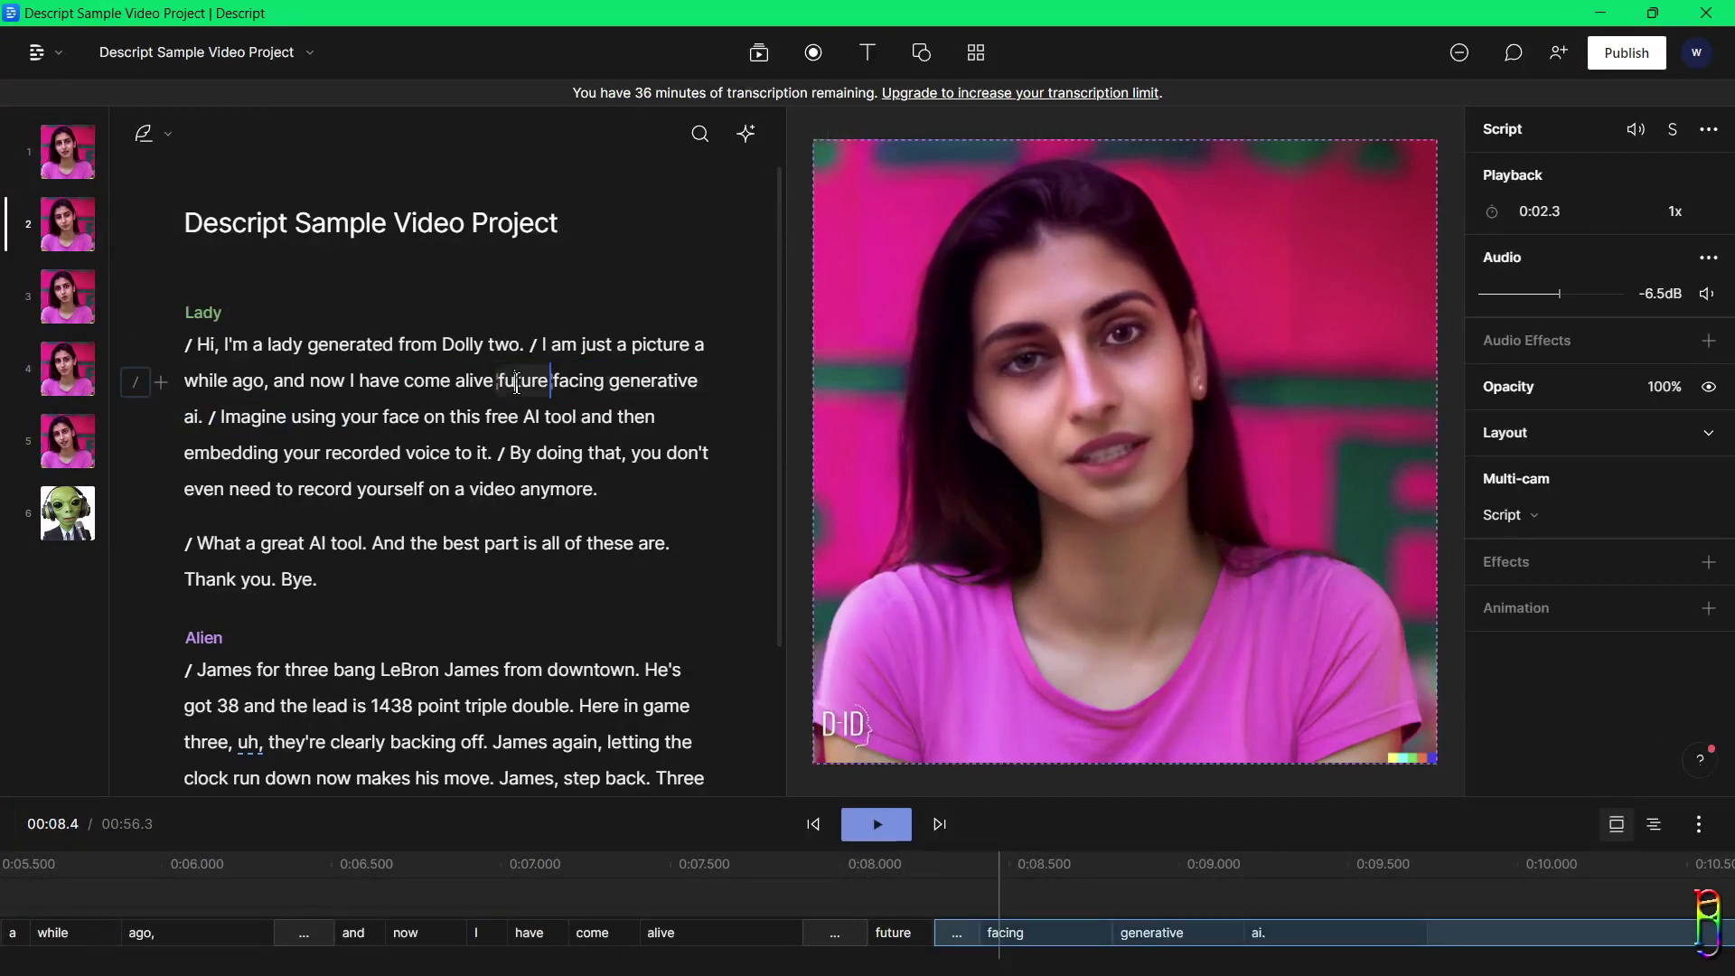
click(517, 384)
right_click(517, 384)
key(Escape)
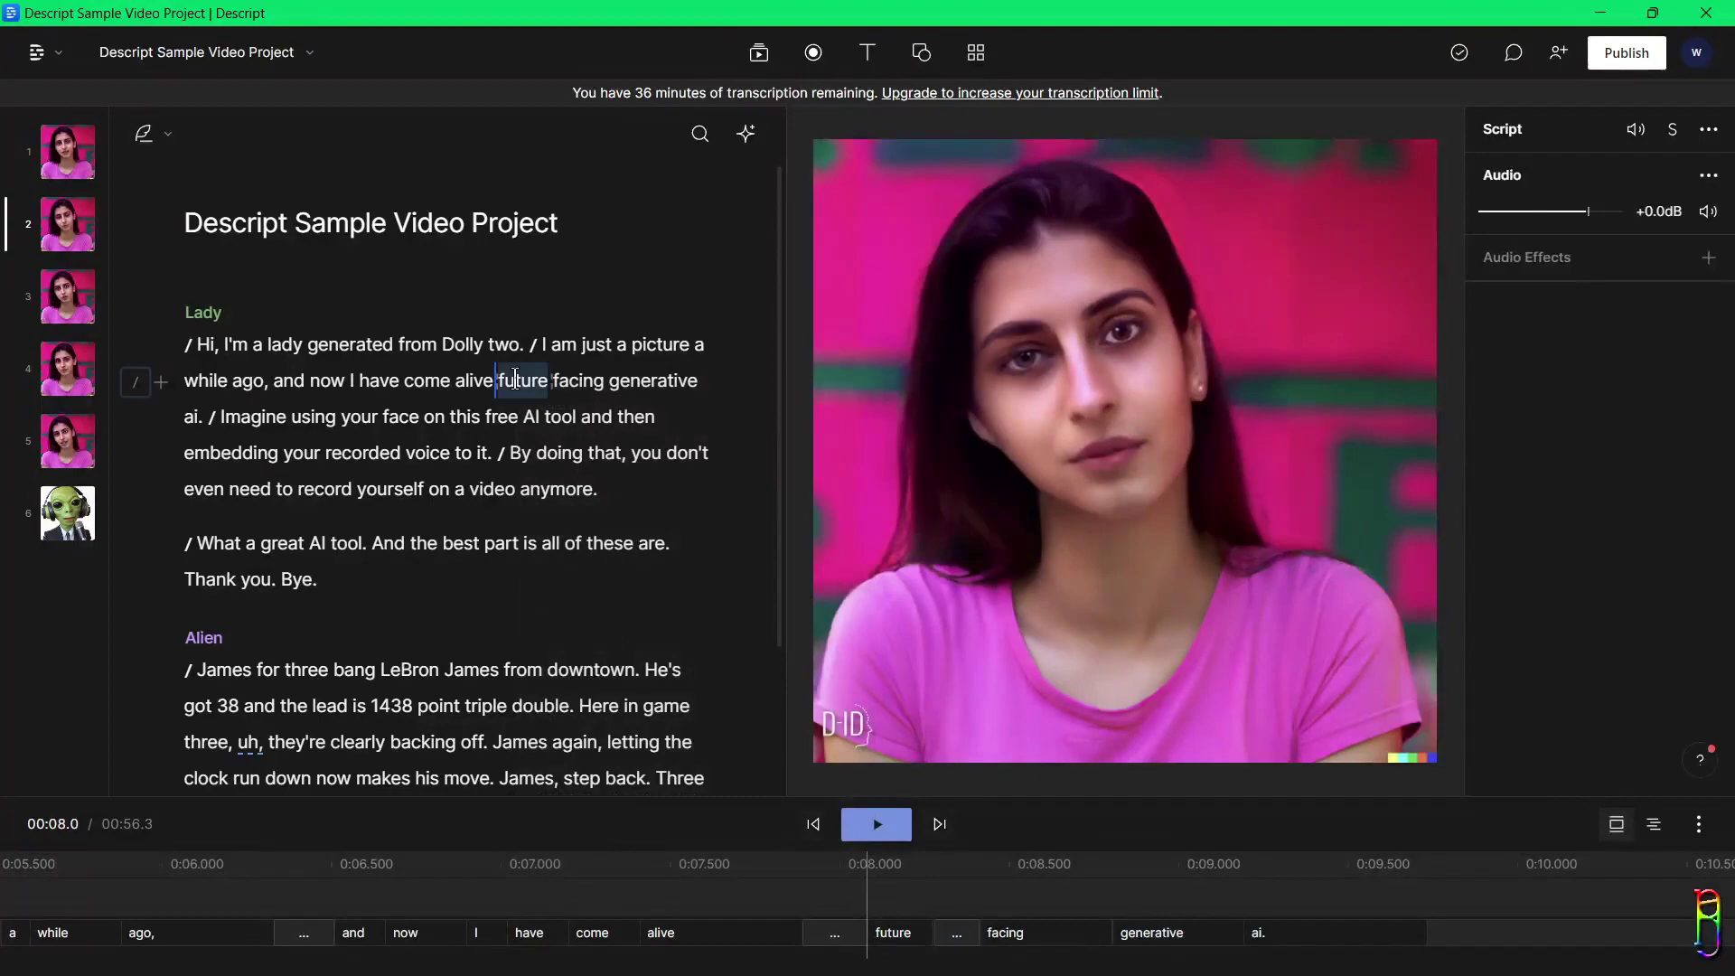
- Correct 'future' to read 'as a future' in the transcript and play the passage
double_click(517, 380)
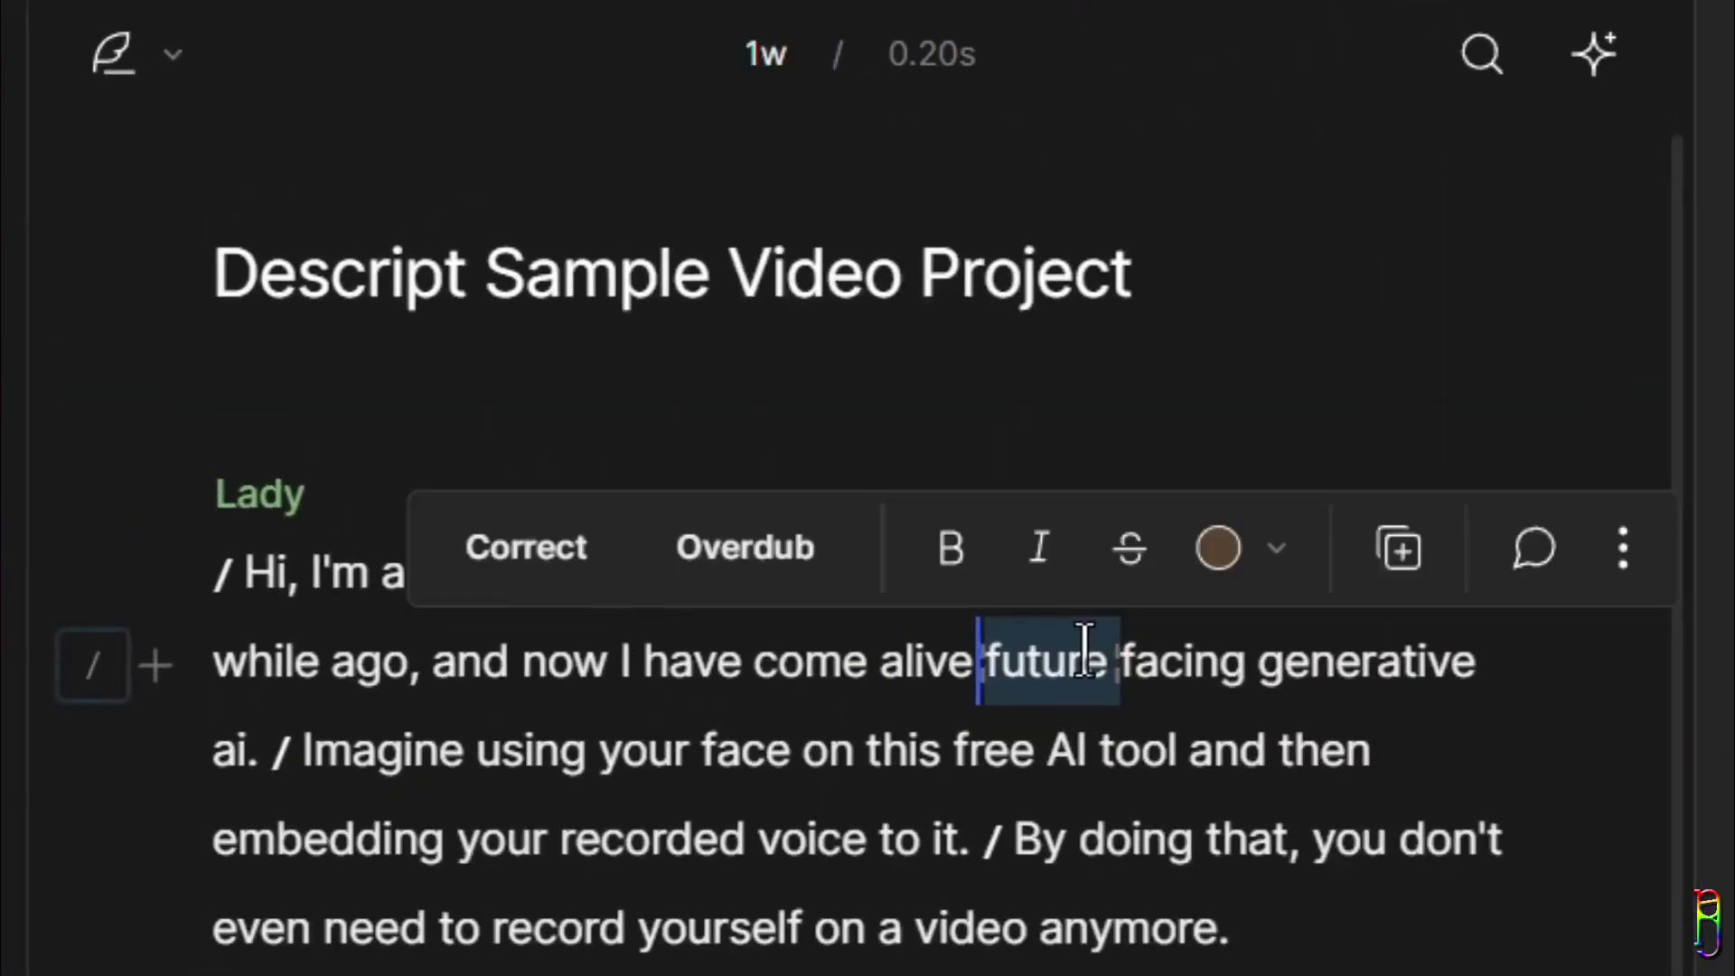
click(499, 551)
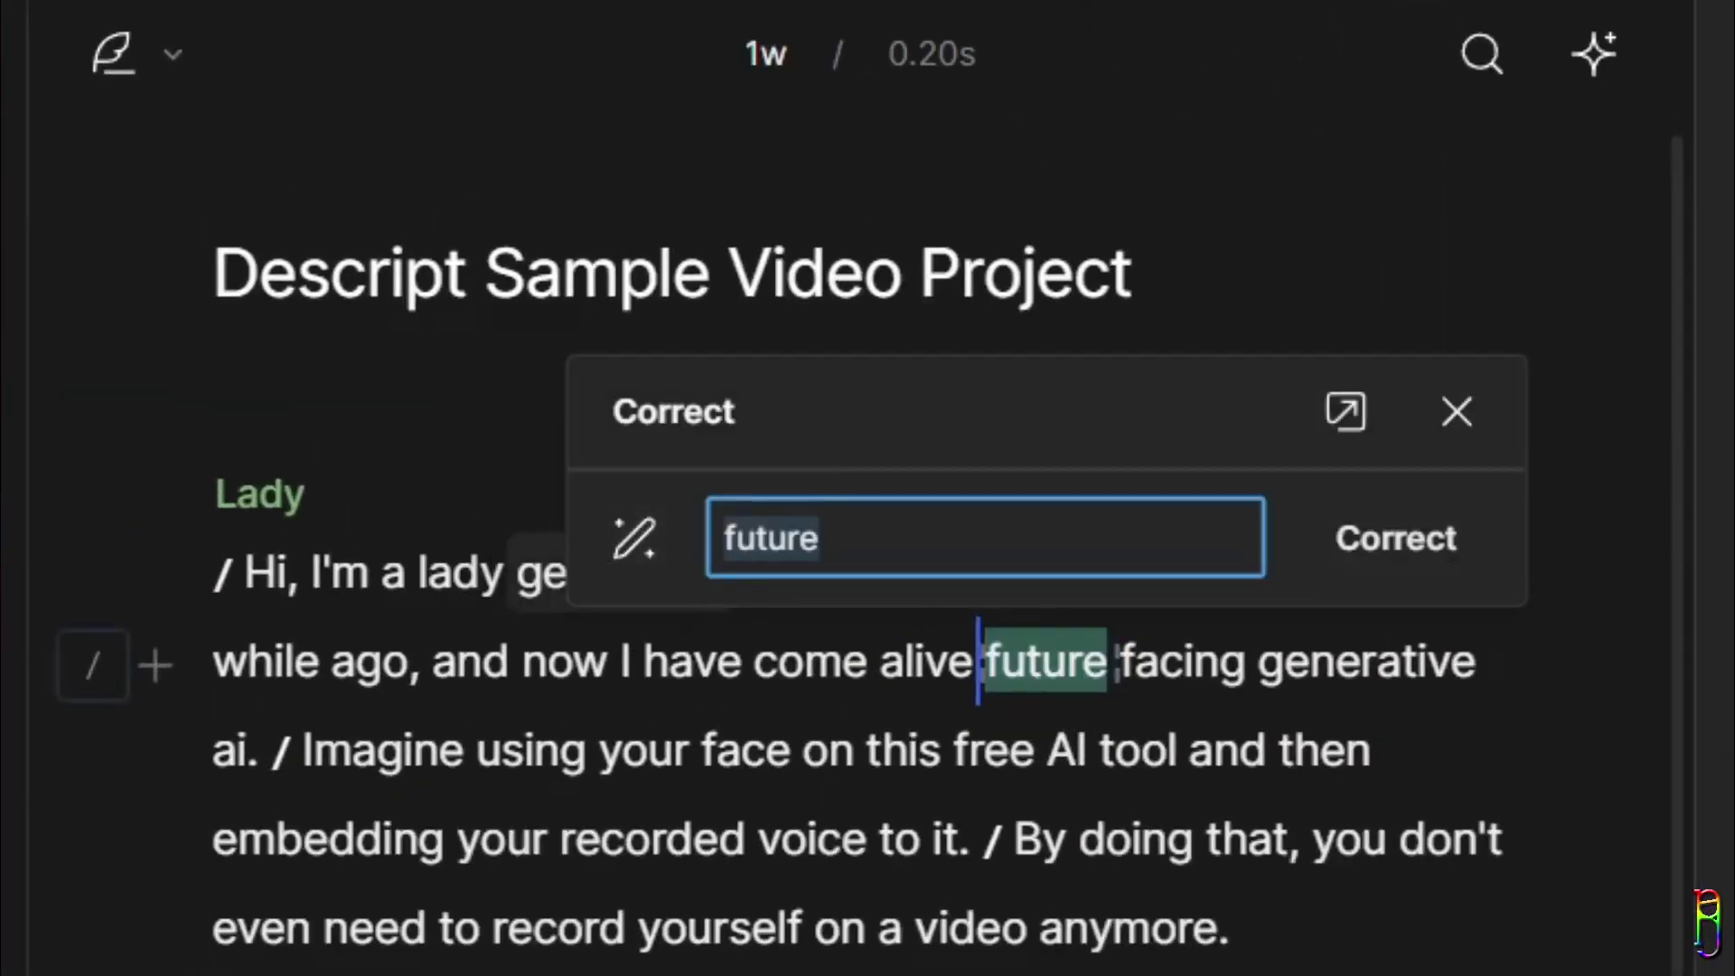
click(724, 539)
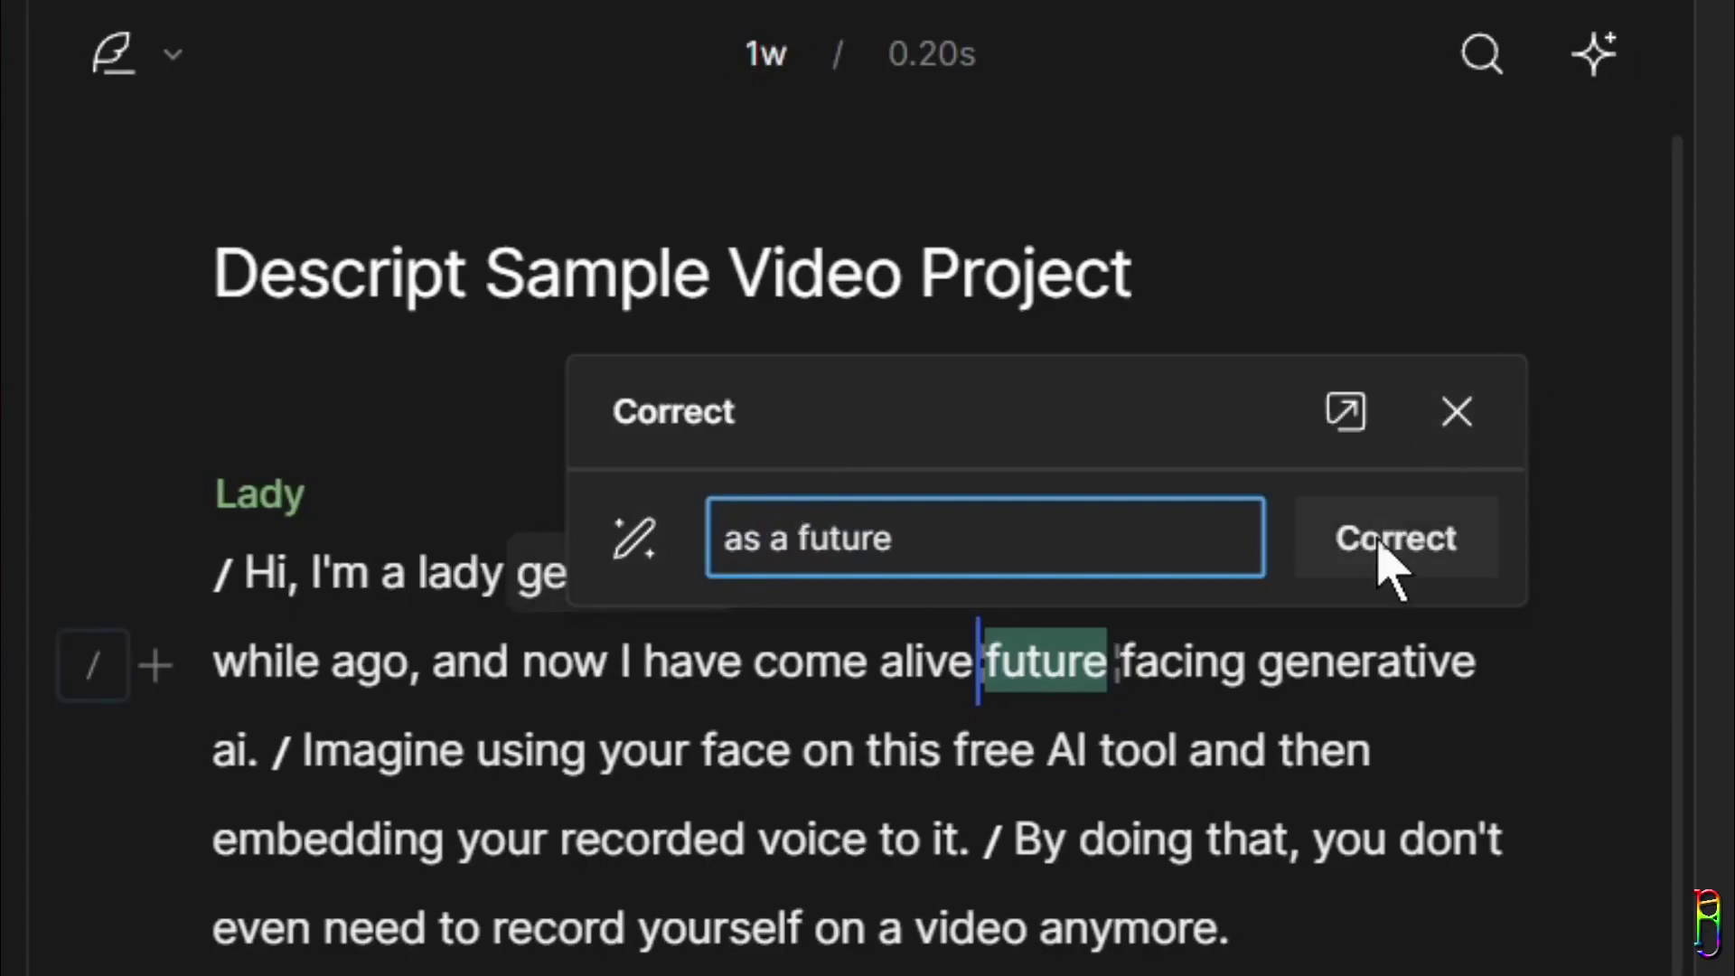
click(1380, 553)
click(686, 659)
click(875, 827)
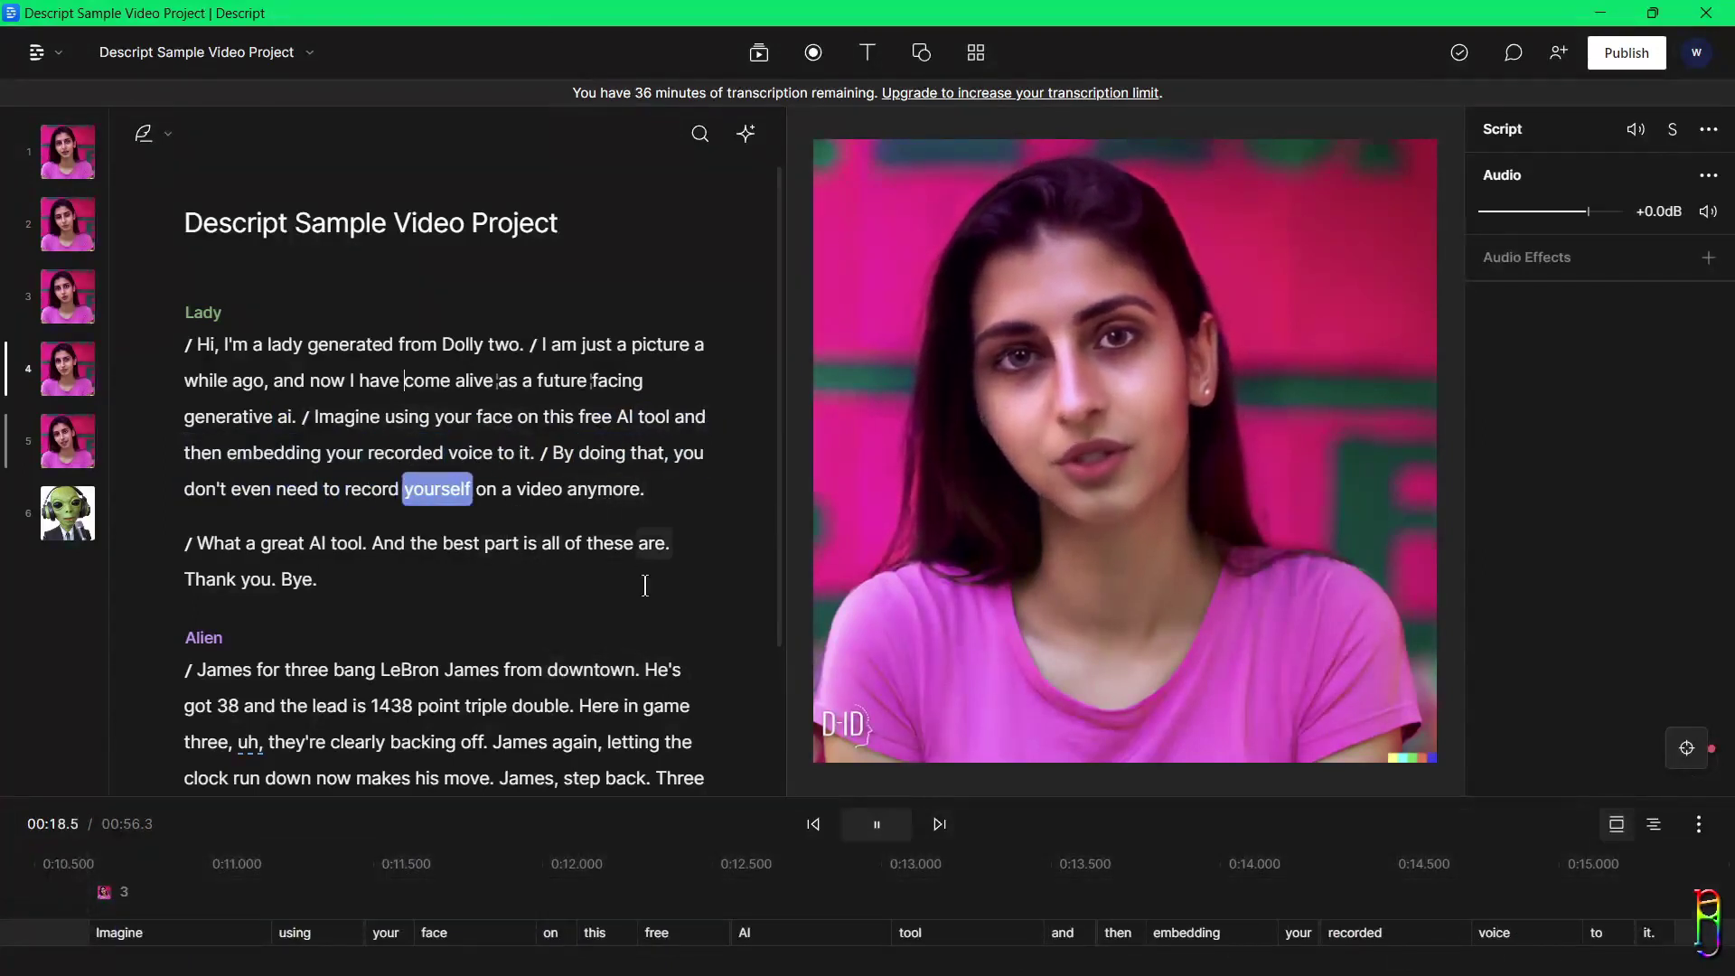
- Stop playback, insert a '/' scene break right after 'alive', and select the new scene 3
click(888, 829)
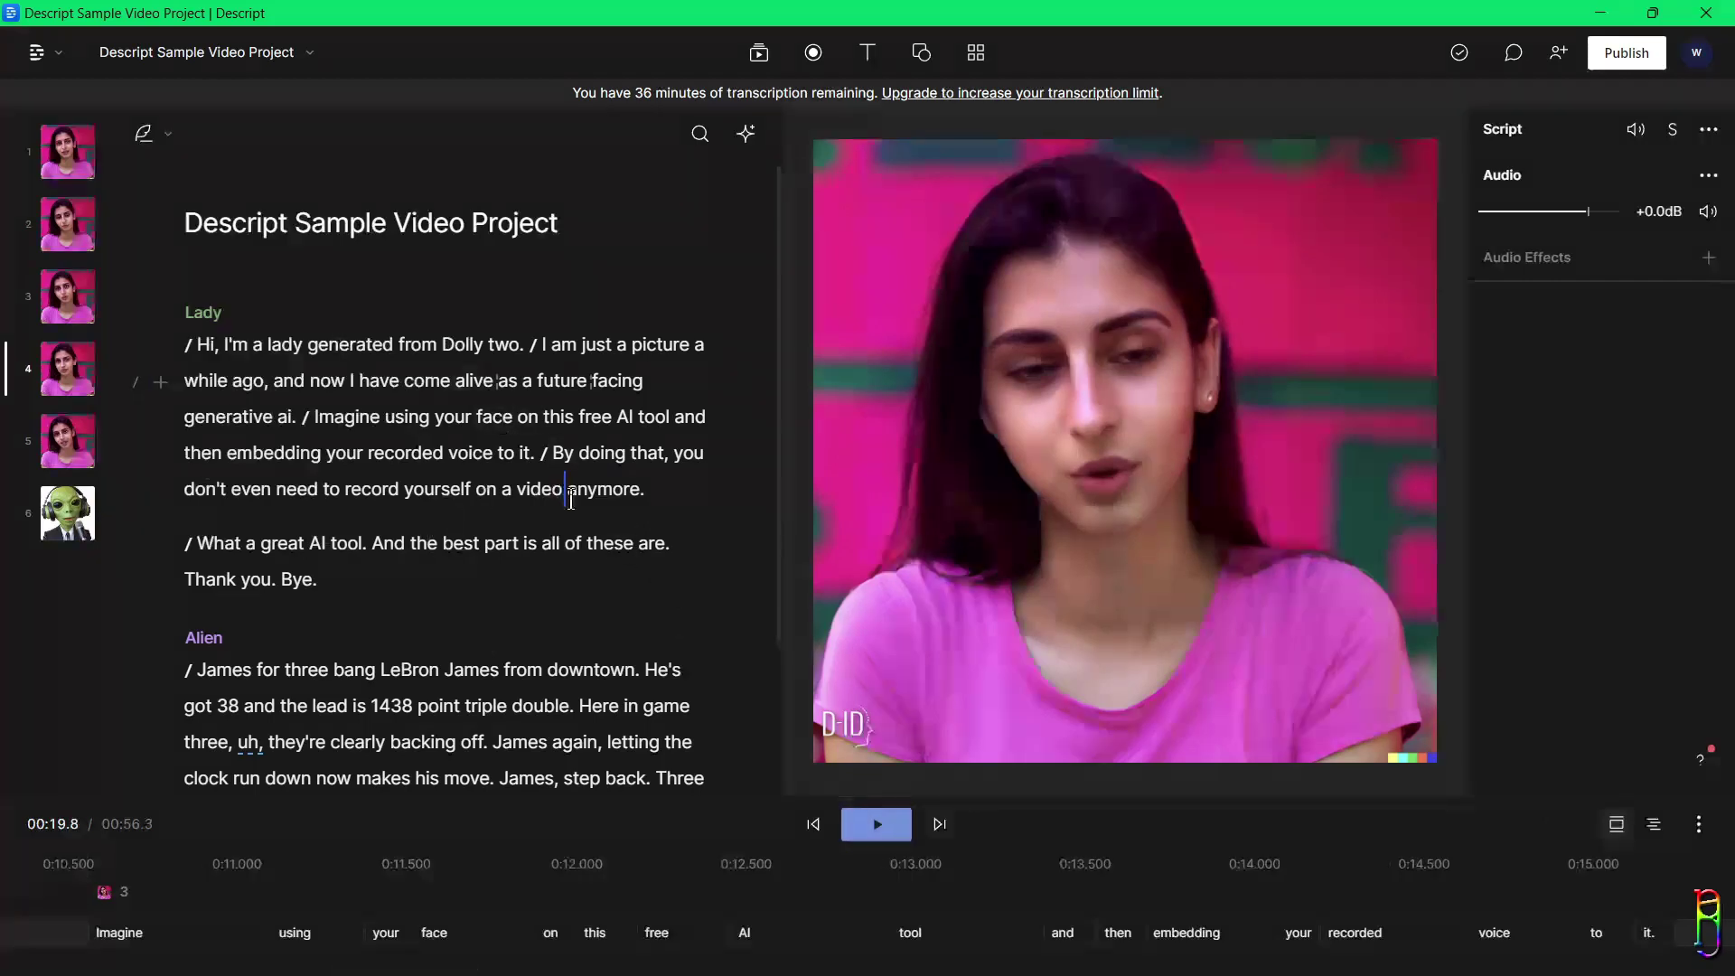
click(497, 380)
text(/)
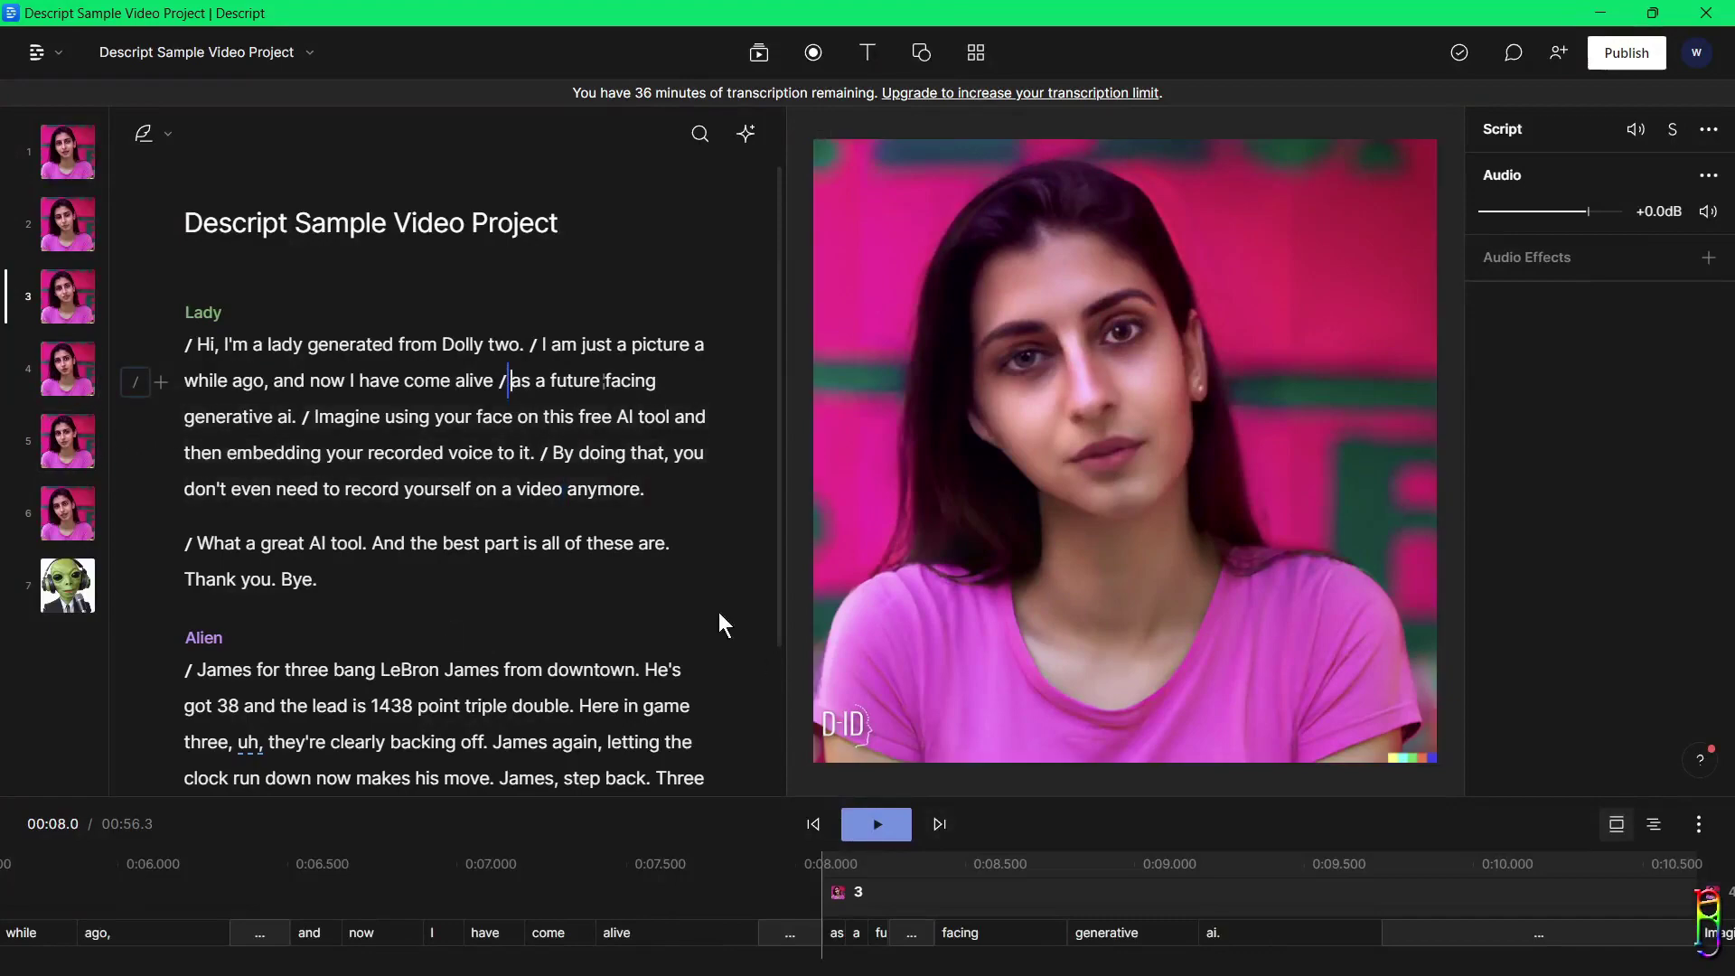
click(68, 287)
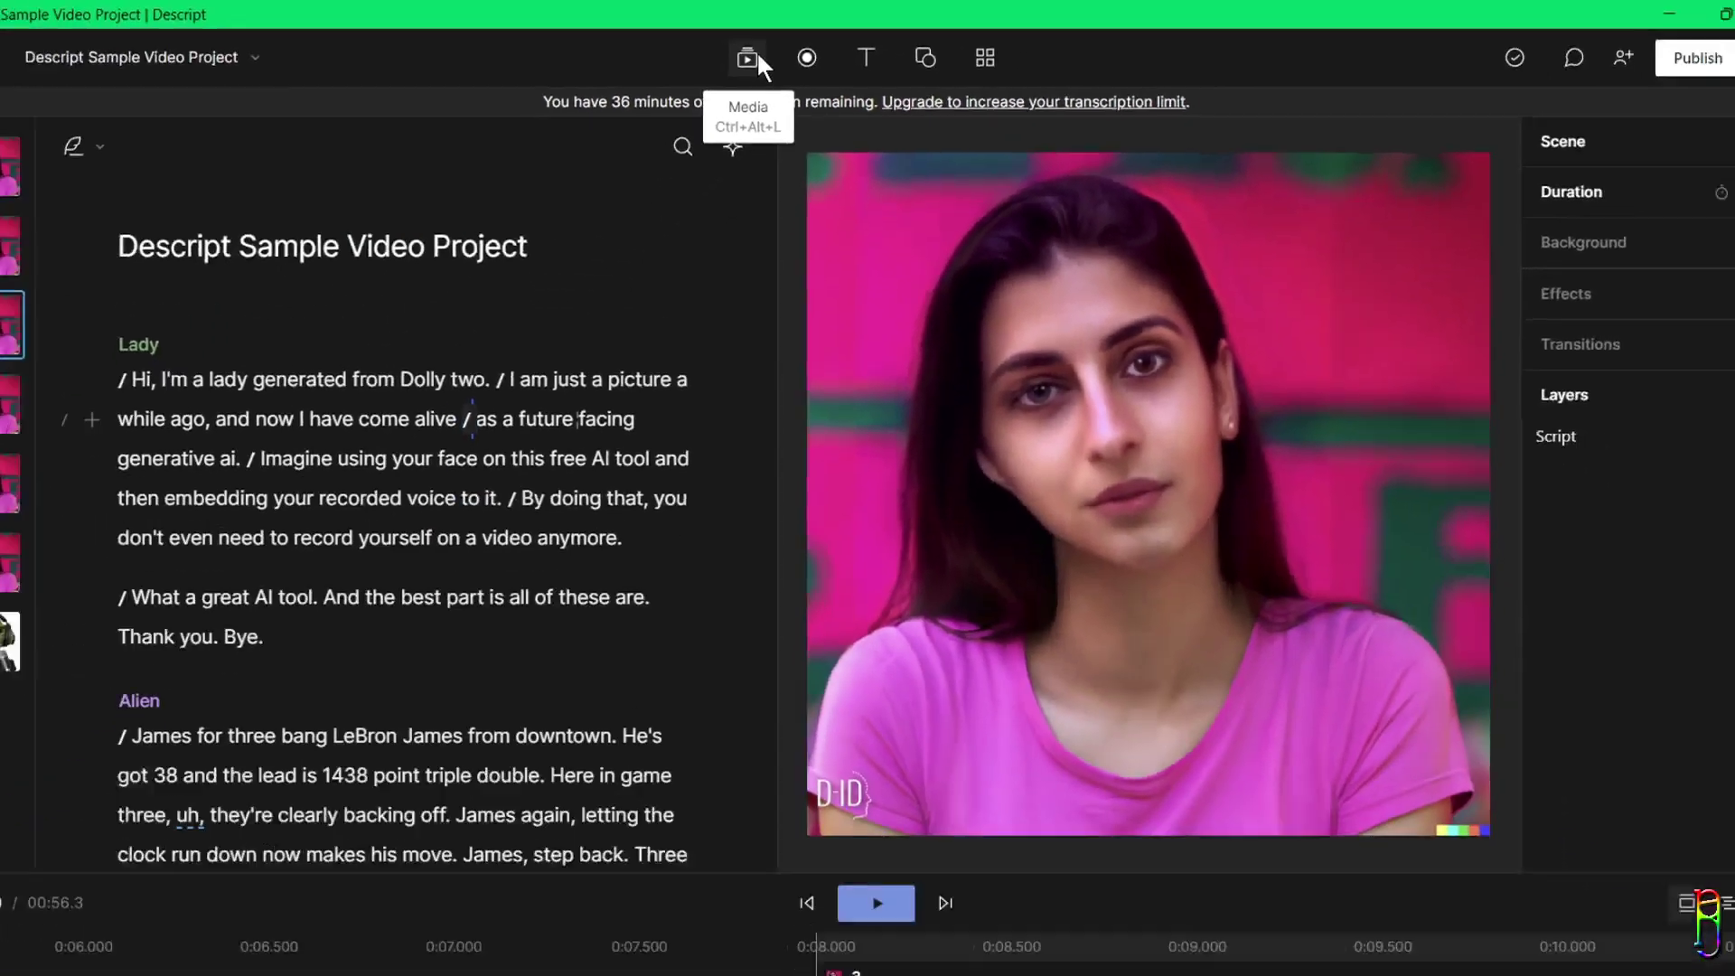
- Search stock videos for 'AI' and add the humanoid robot clip to scene 3
click(504, 175)
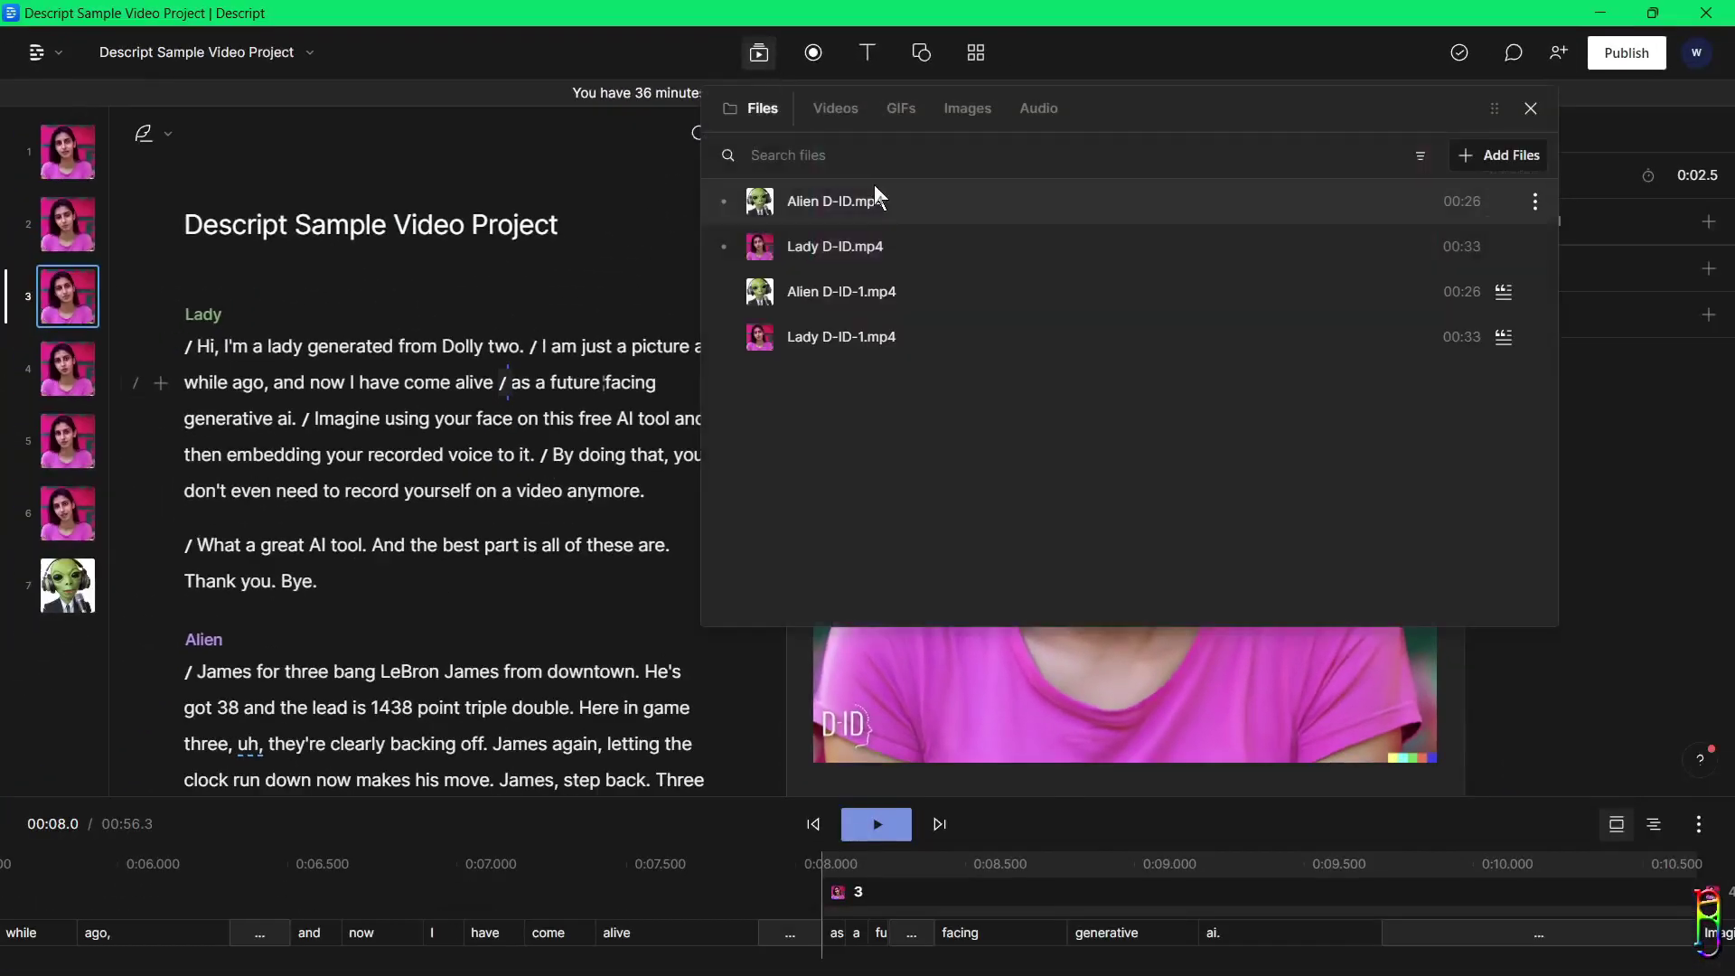
click(824, 114)
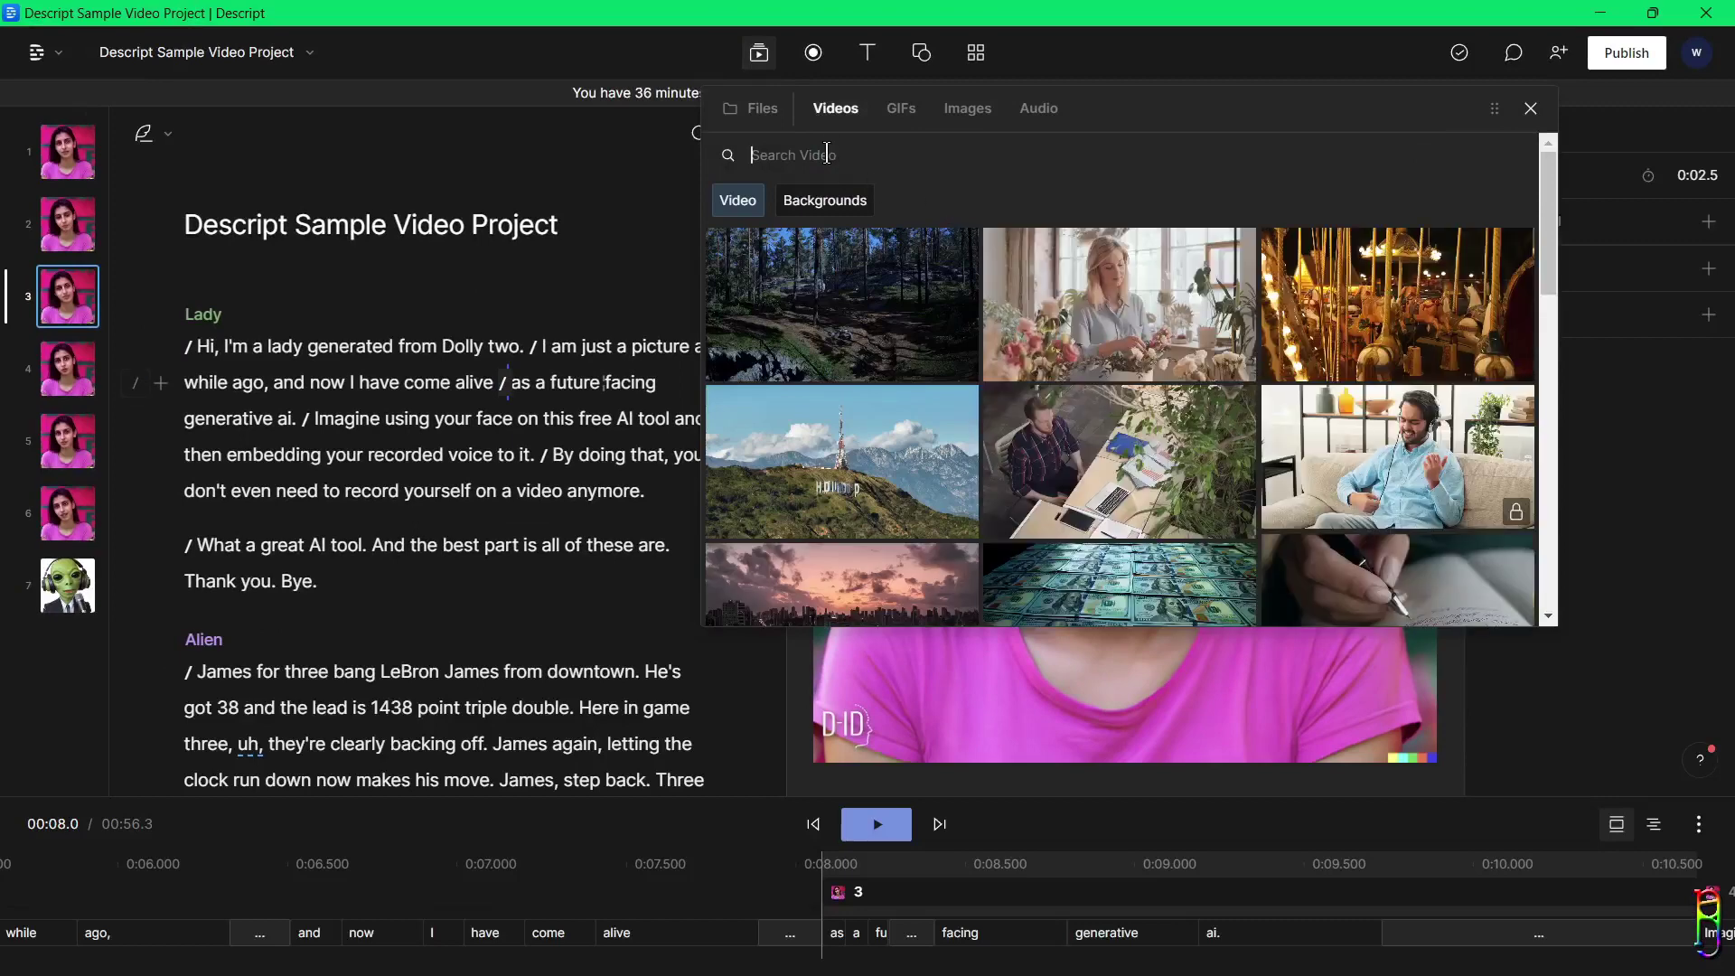
text(AI)
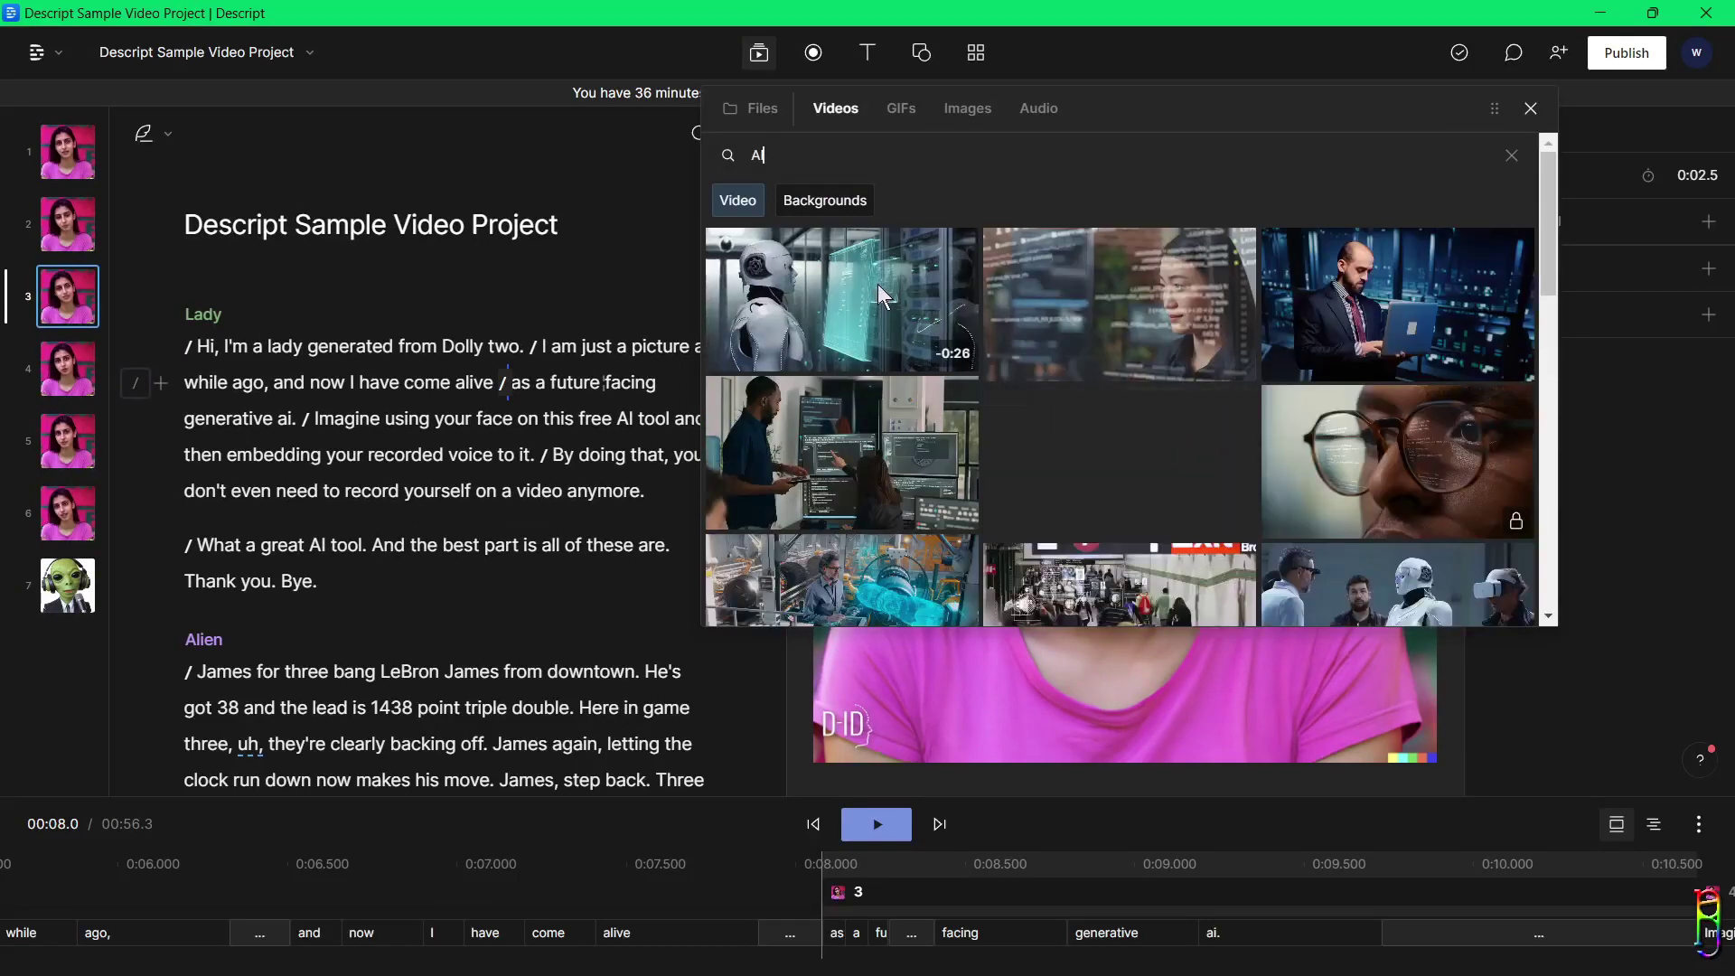
click(831, 279)
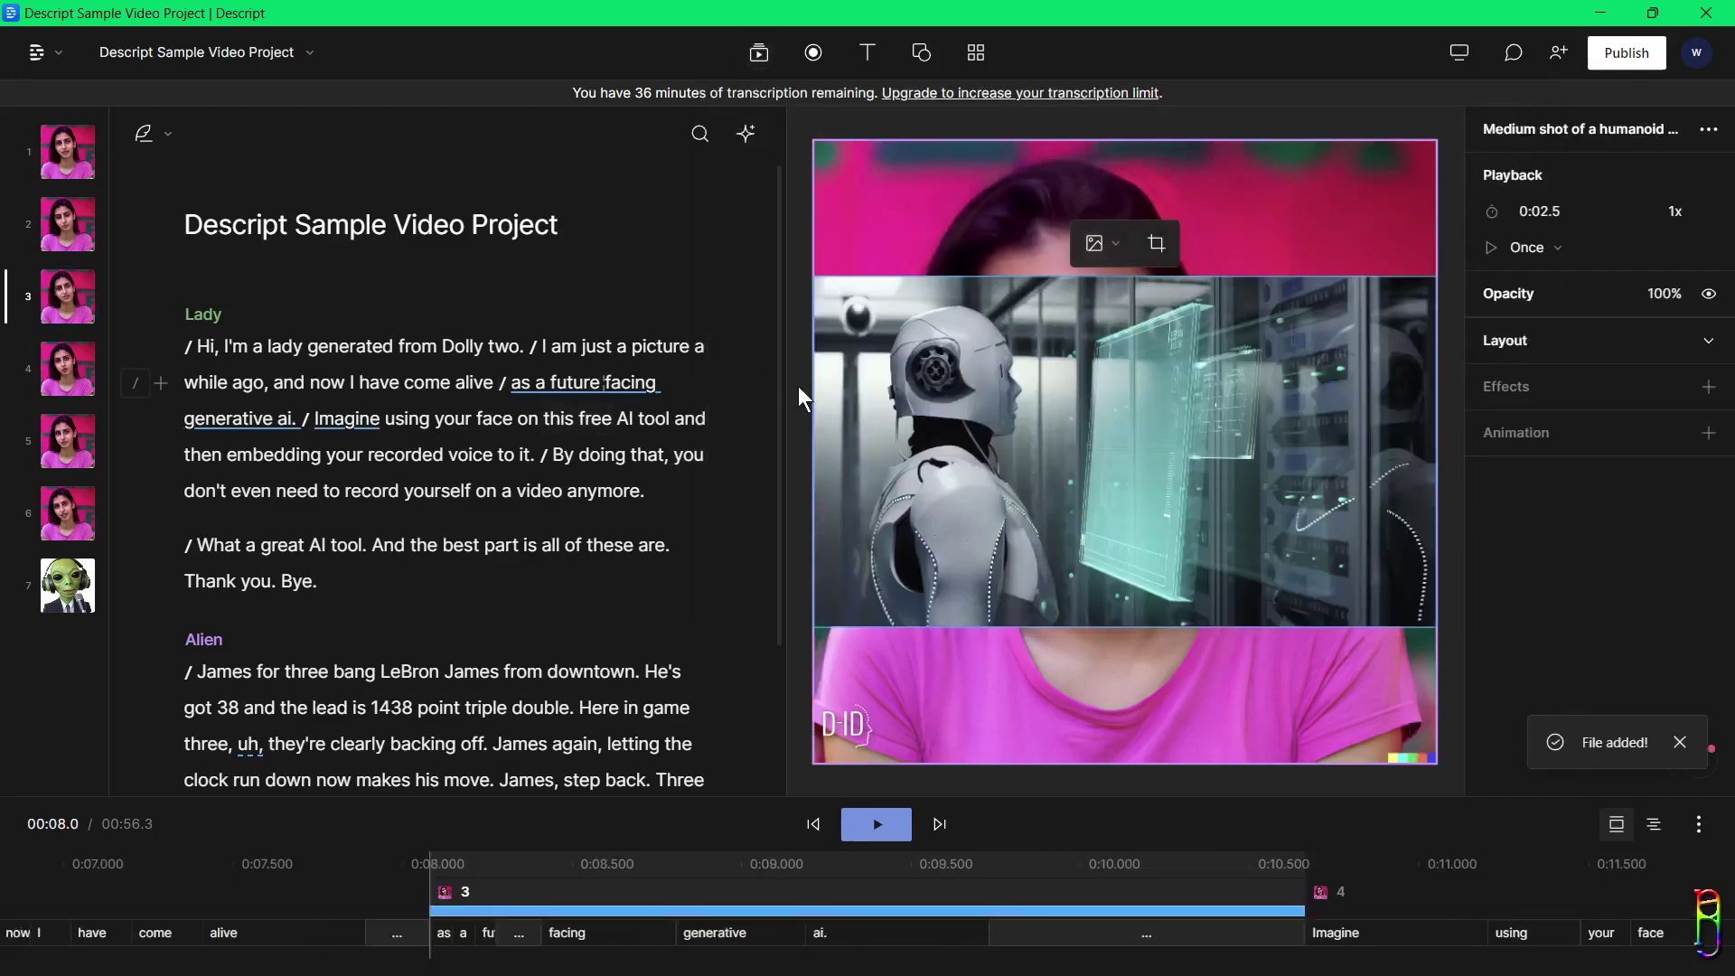
- Stretch the robot clip to fill the whole canvas and preview the scene
drag(1443, 258, 1464, 140)
drag(811, 627, 768, 763)
drag(1018, 497, 1157, 493)
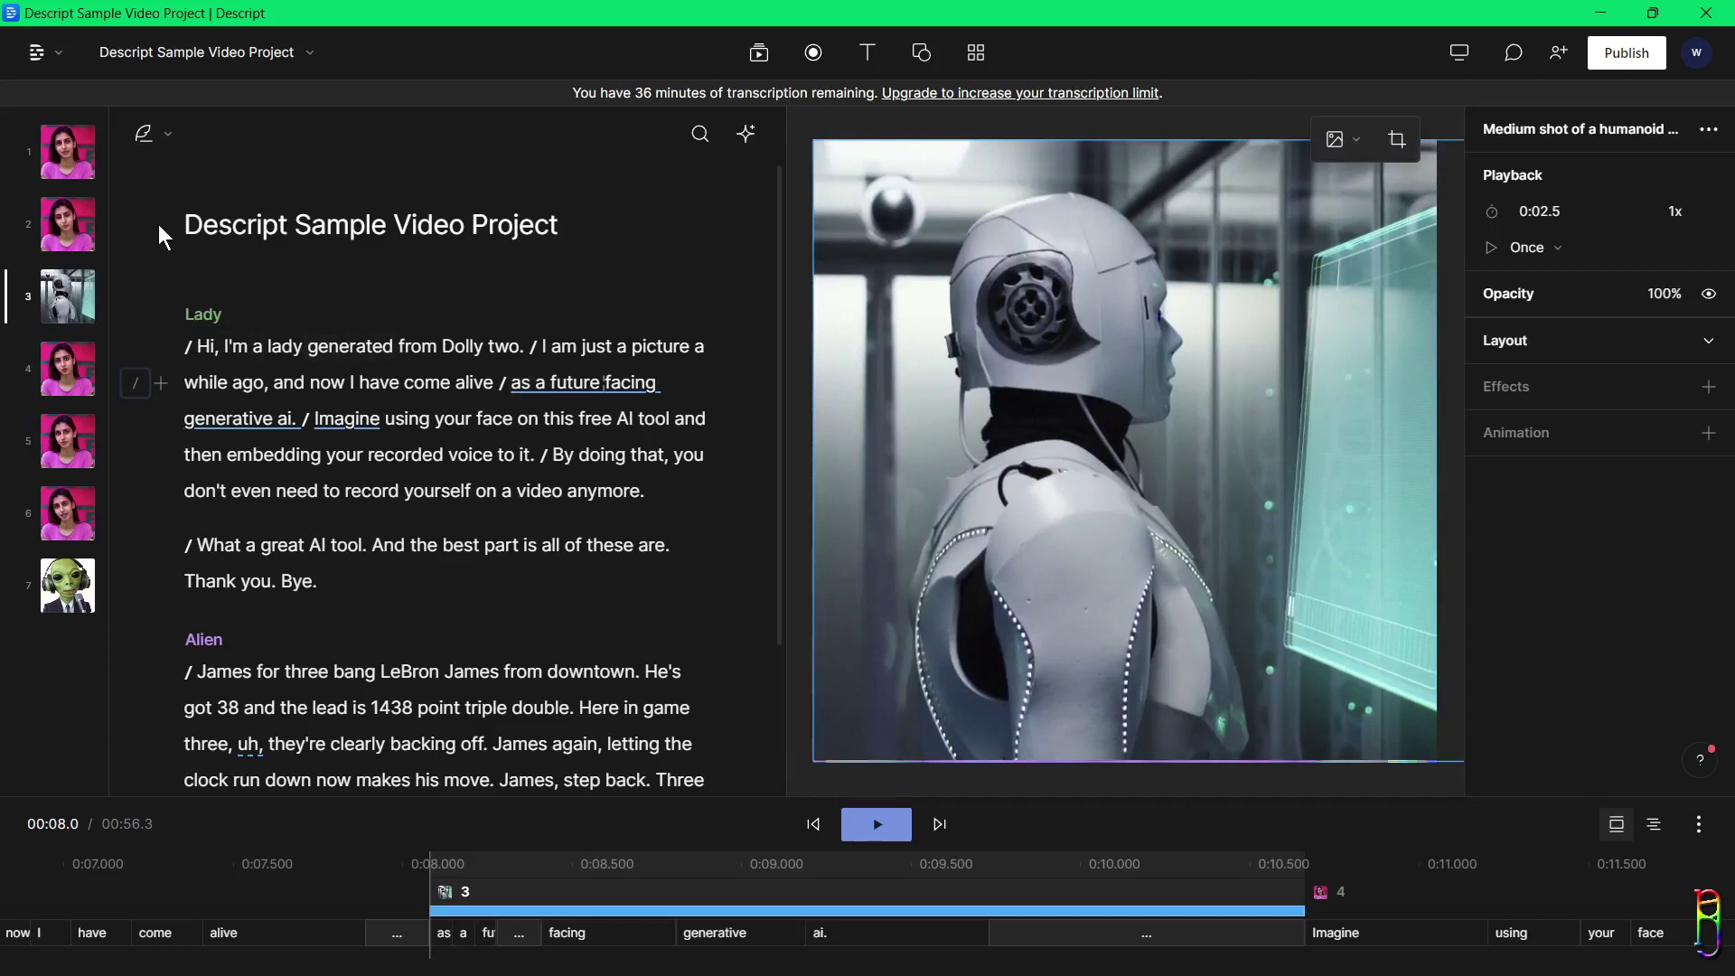
click(305, 373)
click(877, 824)
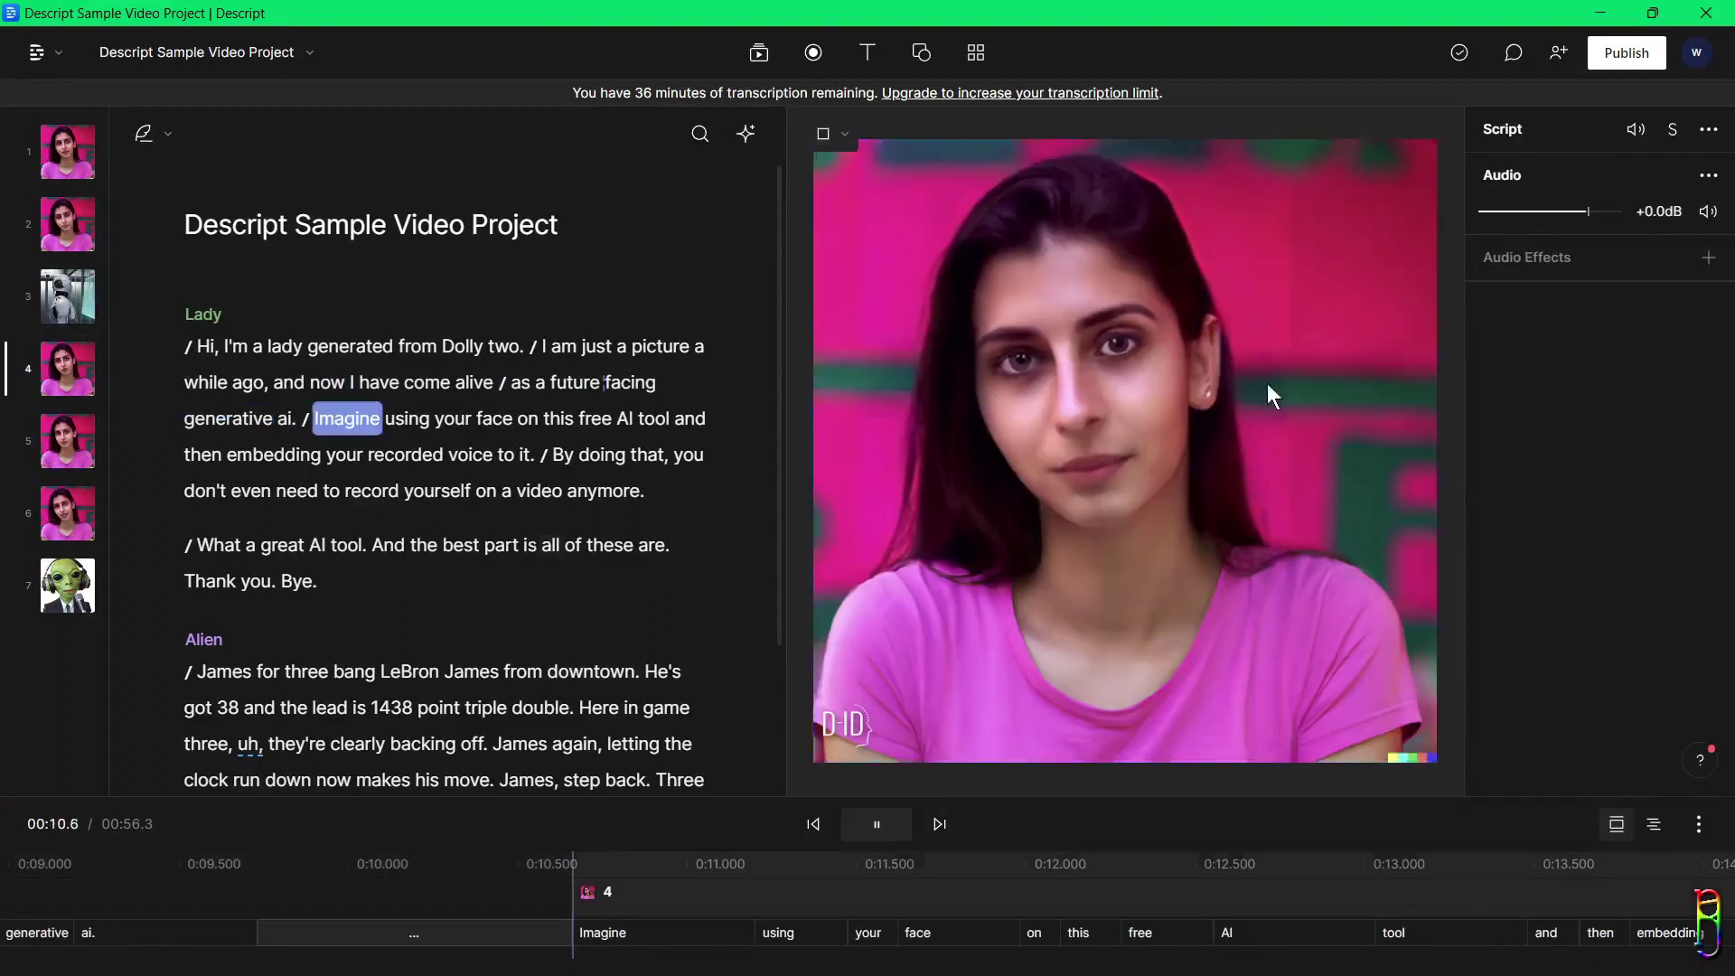
- Overlay a 'GREAT AI TOOL!' title on the lady's 'What a great AI tool' scene
click(878, 826)
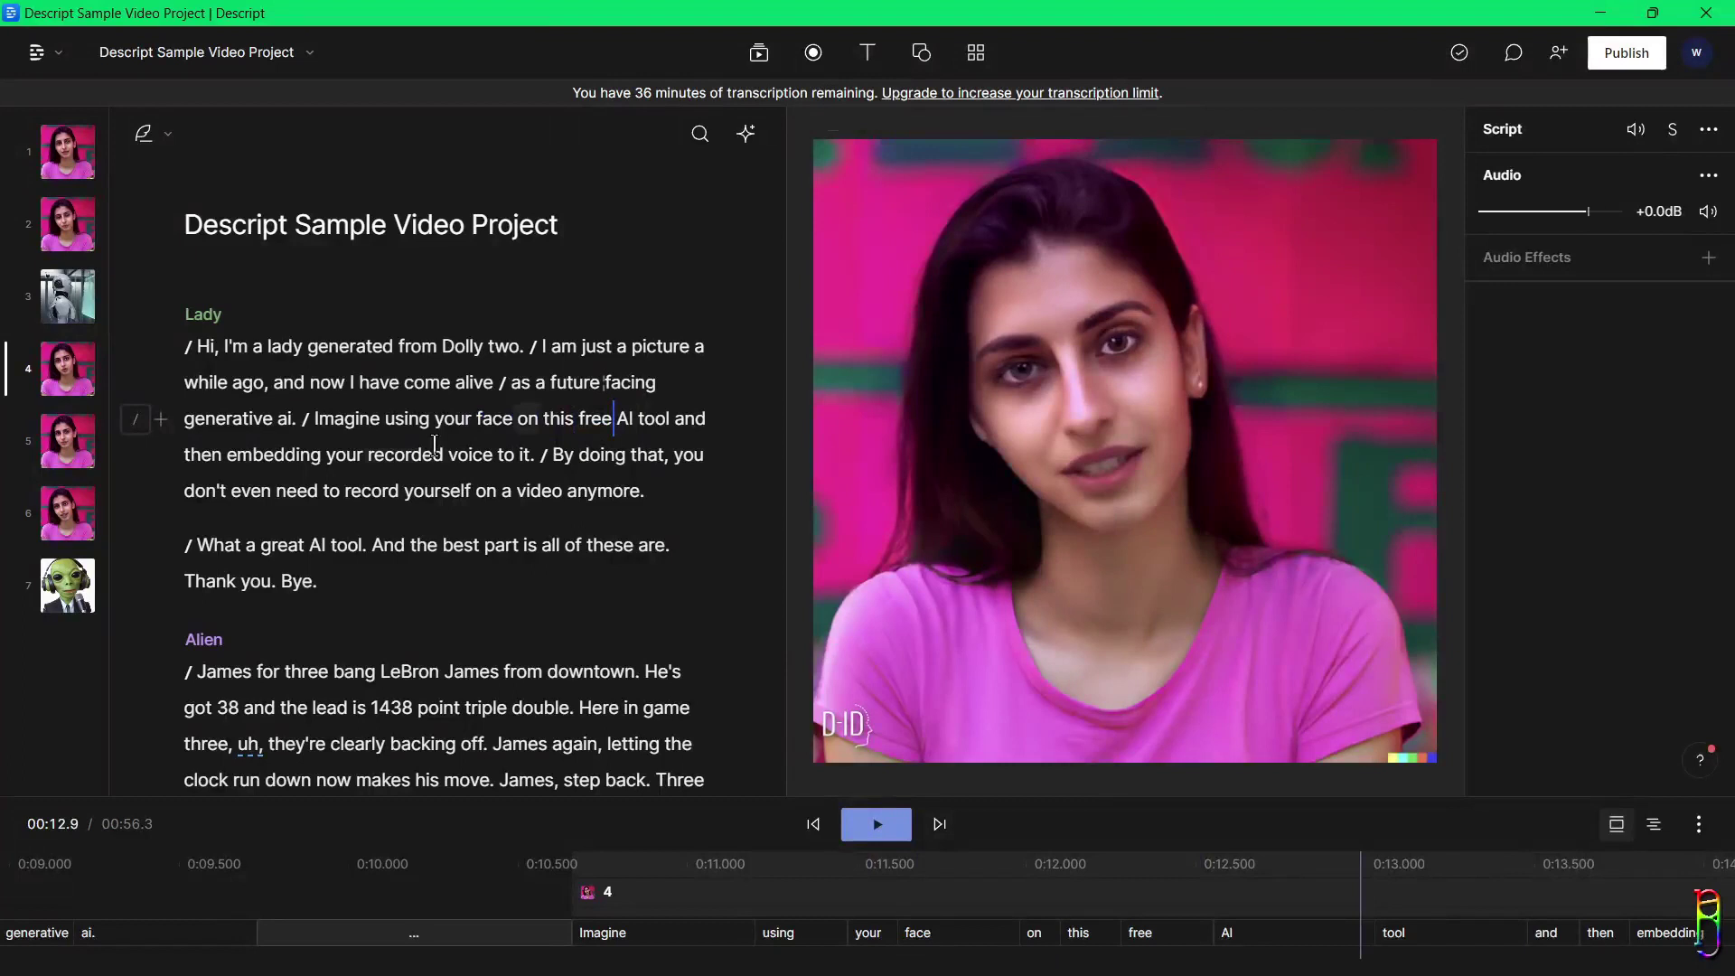
click(194, 545)
click(876, 52)
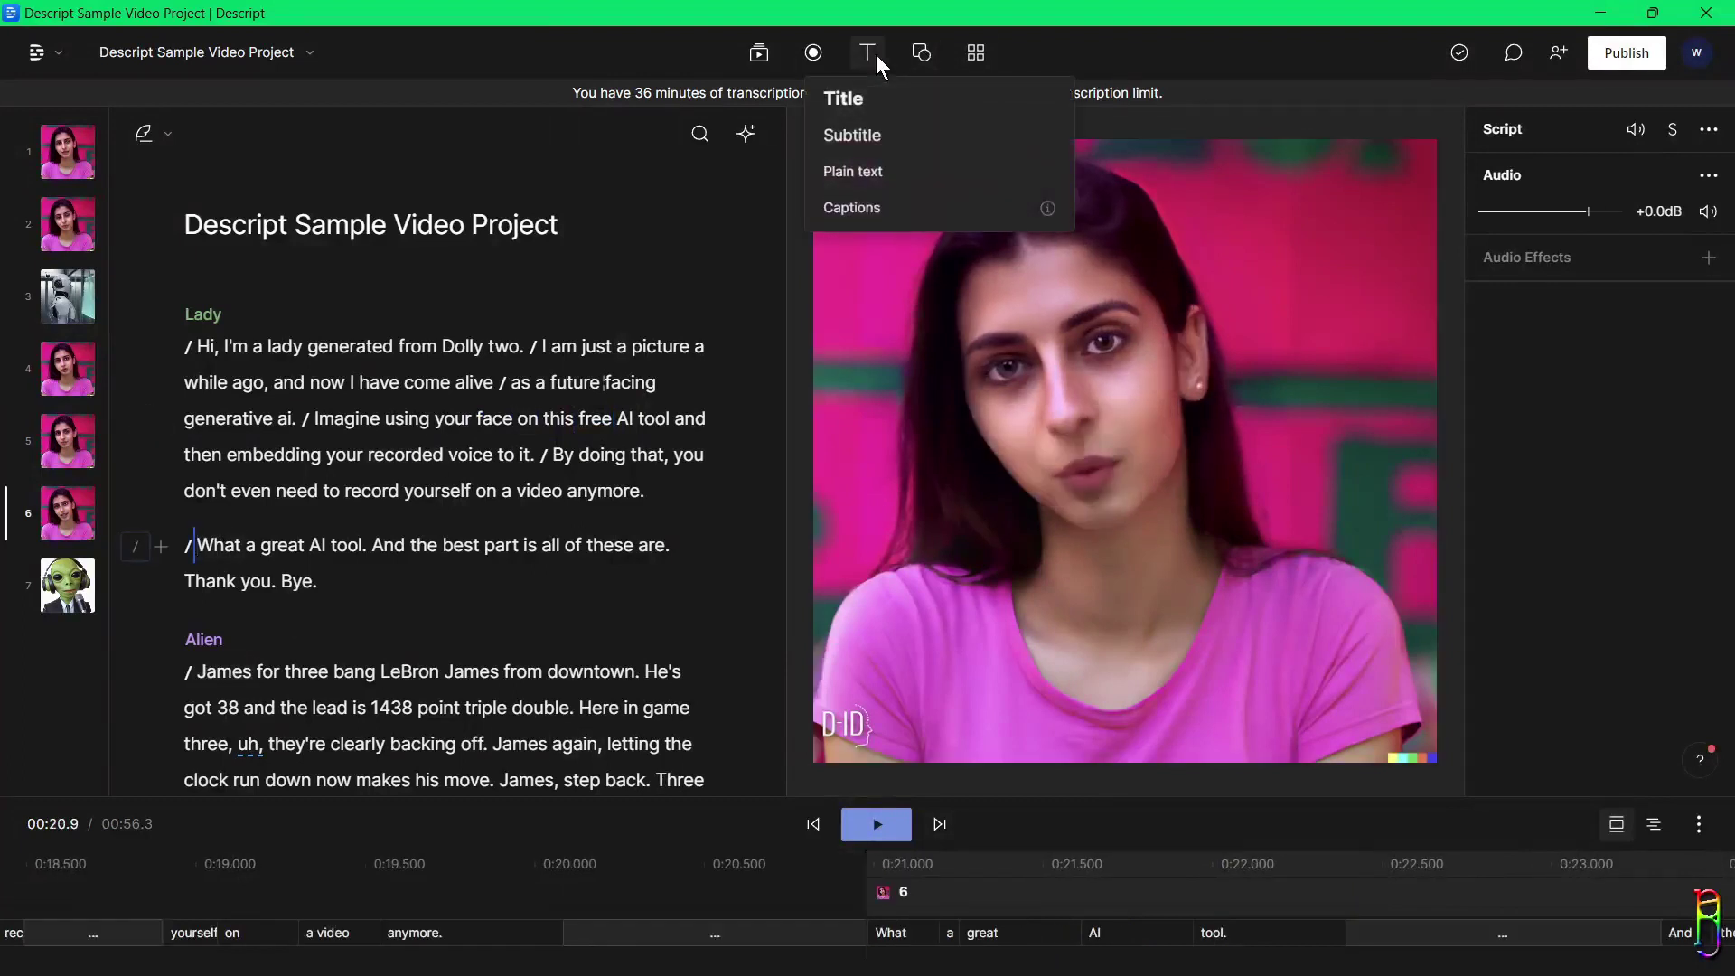
click(891, 109)
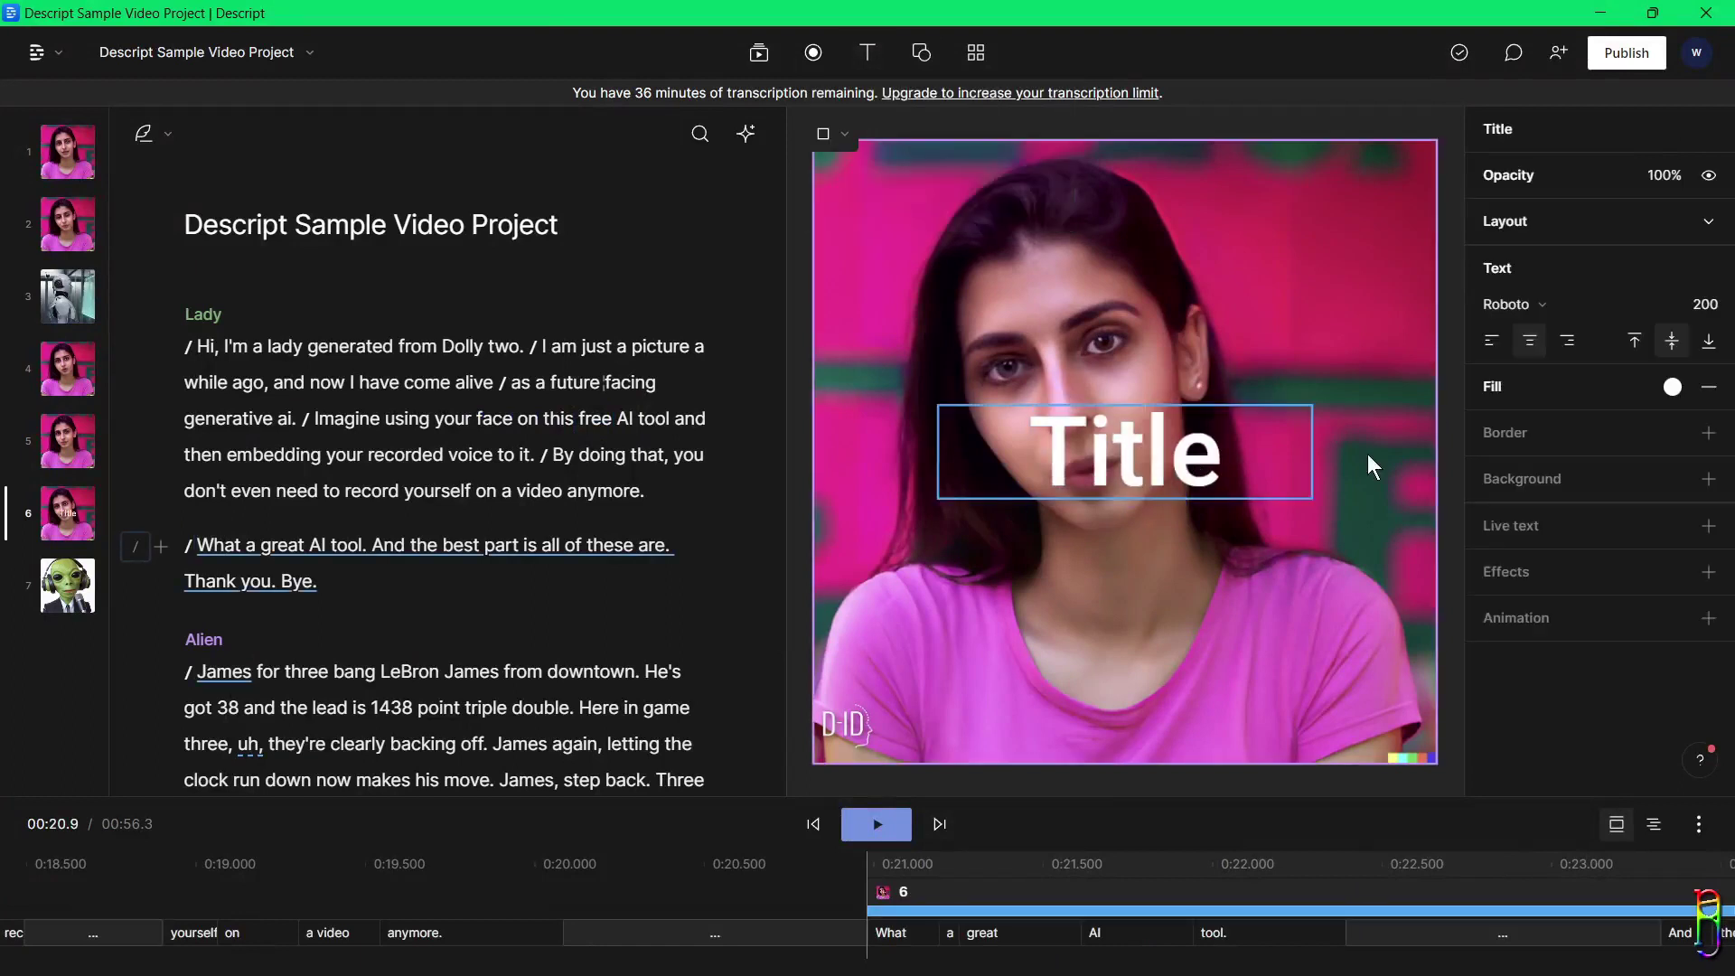
text(GREAT AI TOOL)
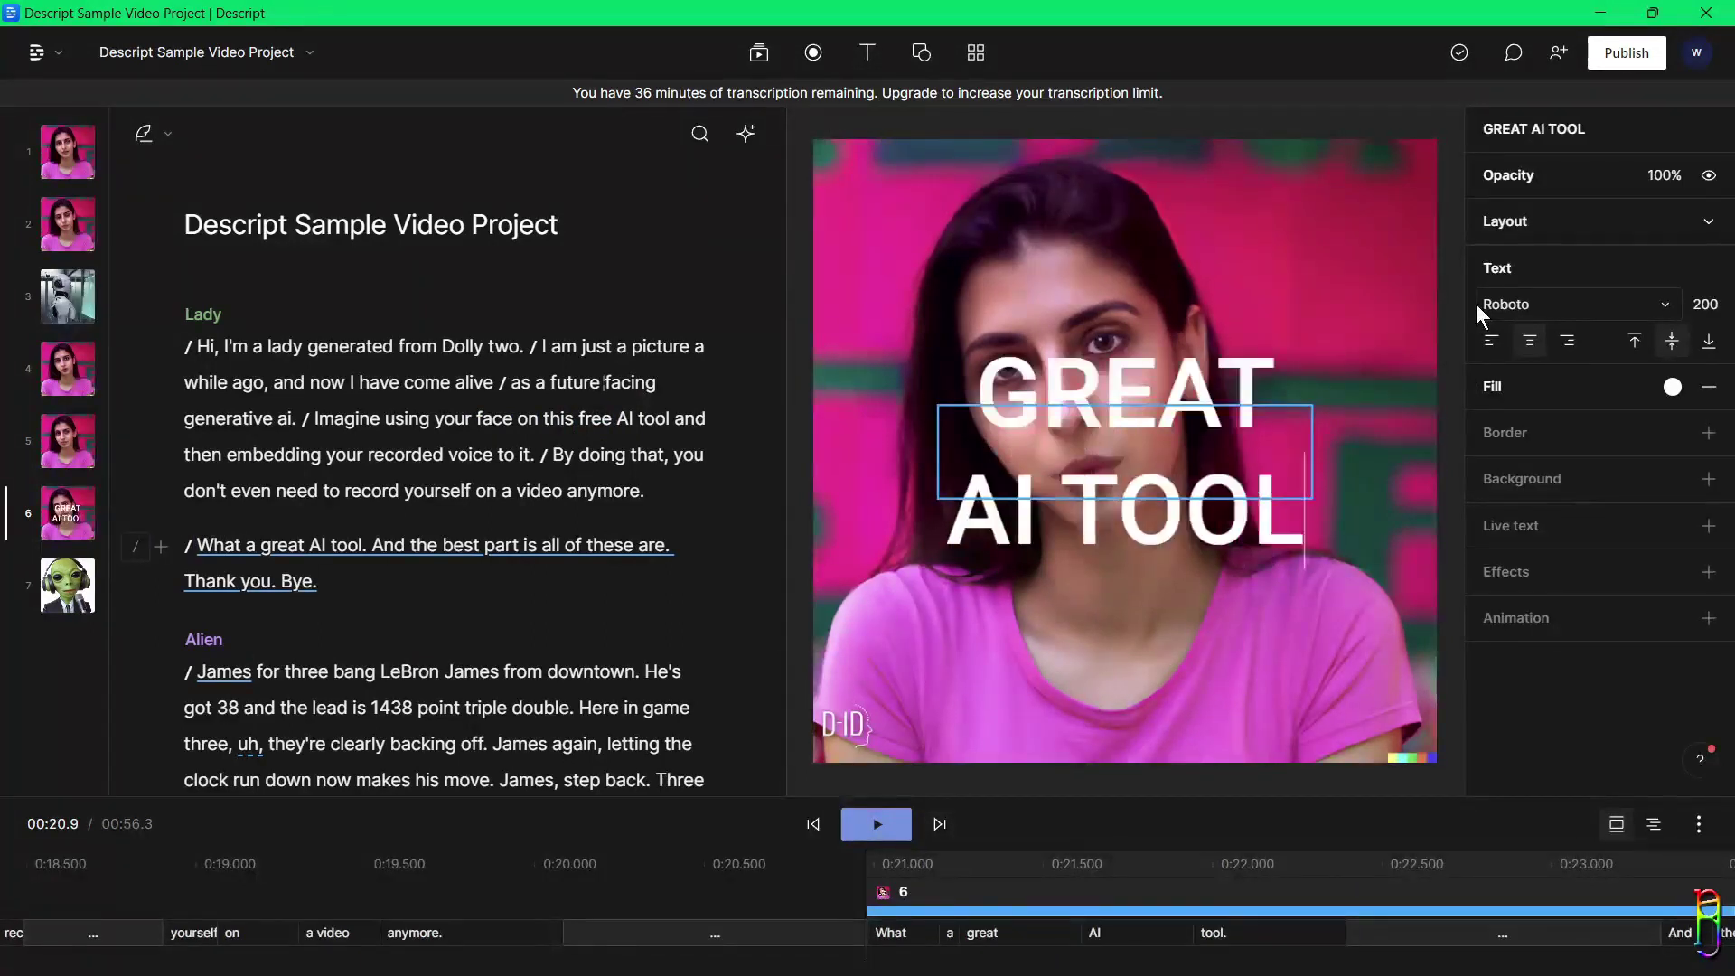
text(!)
- Split a new scene before 'And the best part' with / and play the project back
click(372, 545)
text(/)
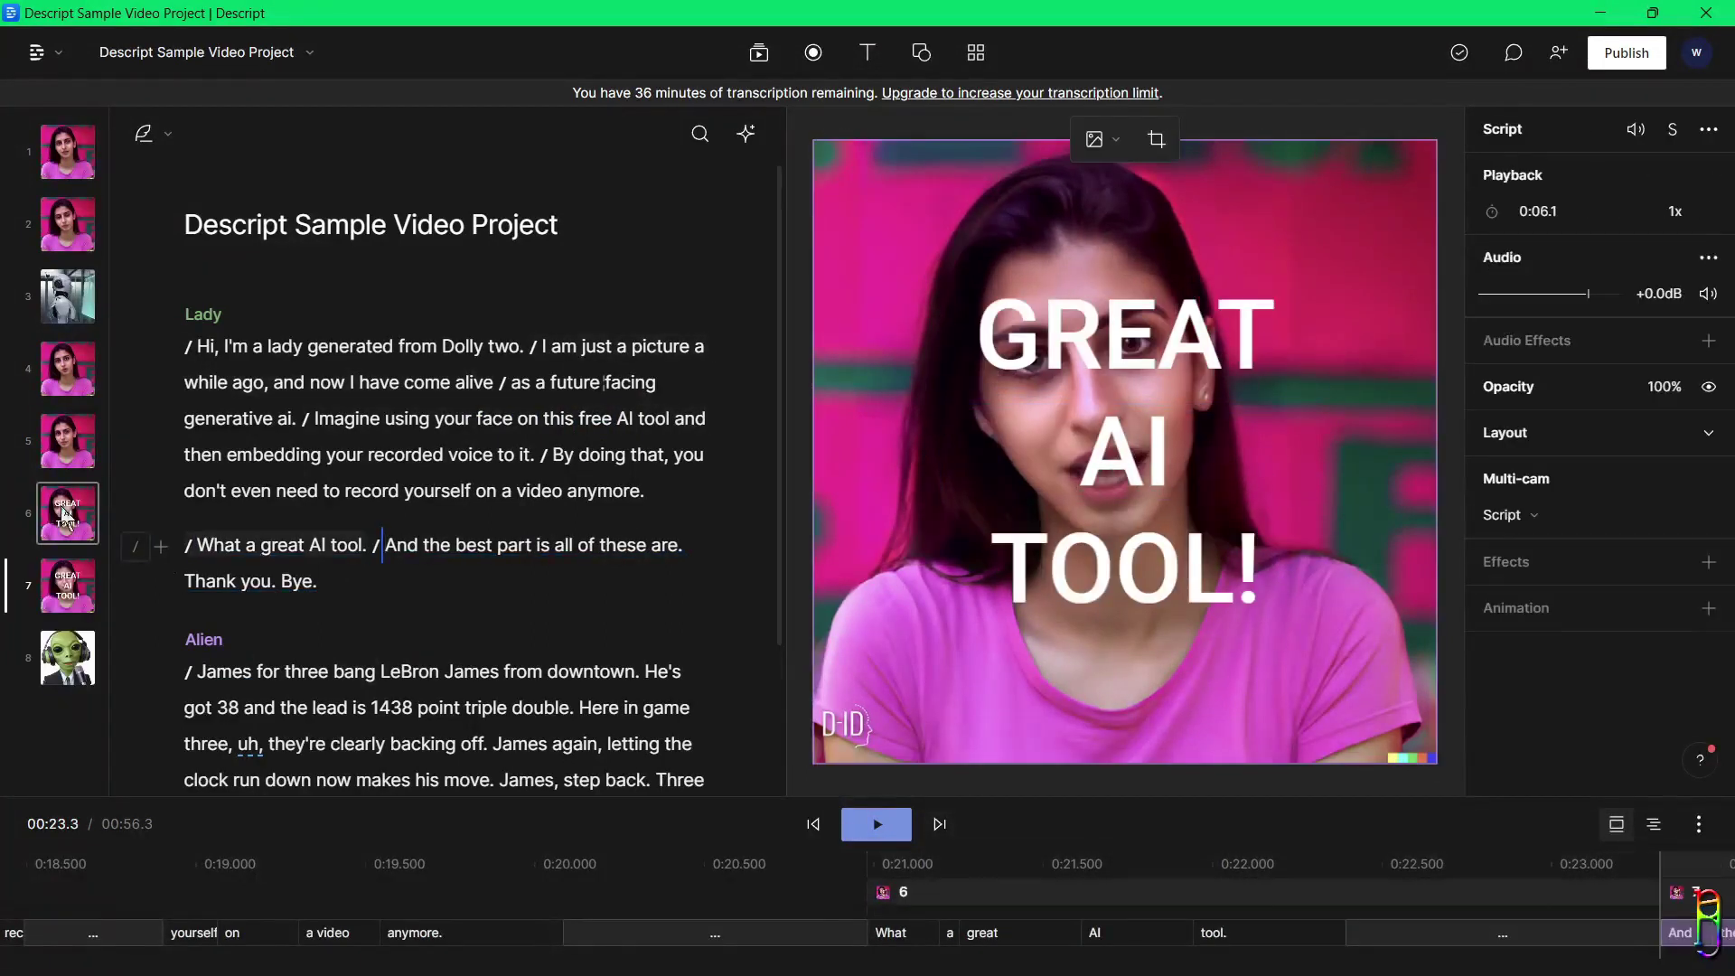
scroll(443, 452, down, 1)
click(877, 824)
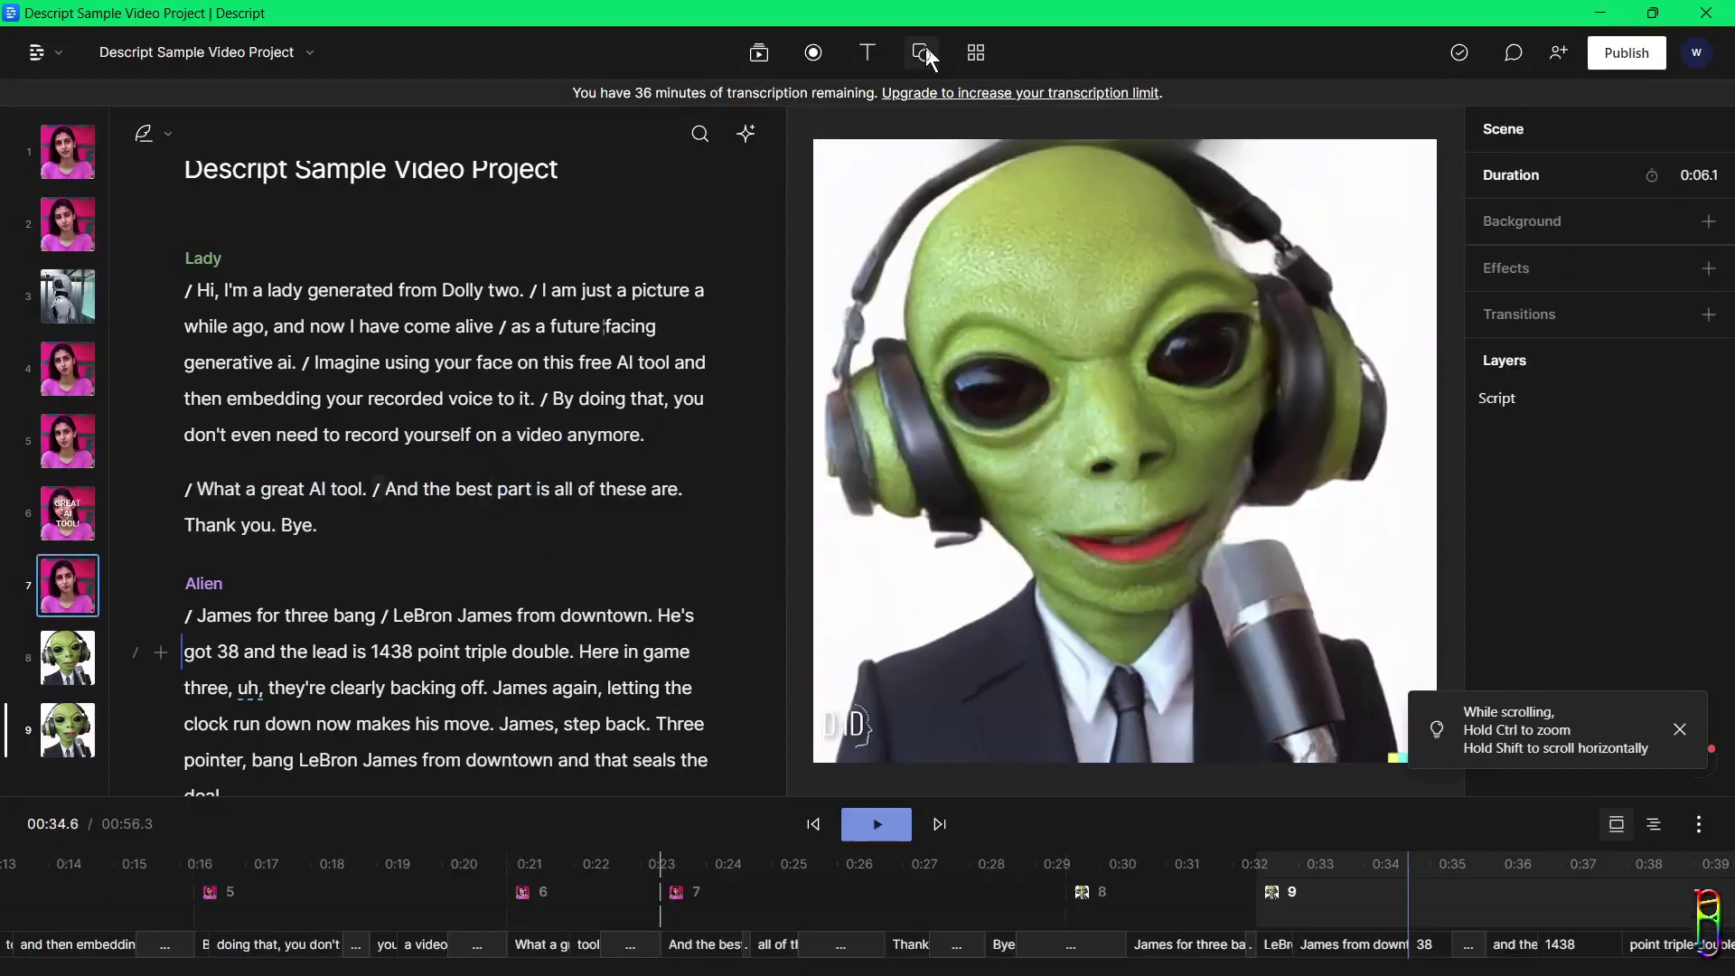
- Glance at the Shapes list, then browse the Multi-Cam, Overlays and Frames templates in the gallery
click(925, 46)
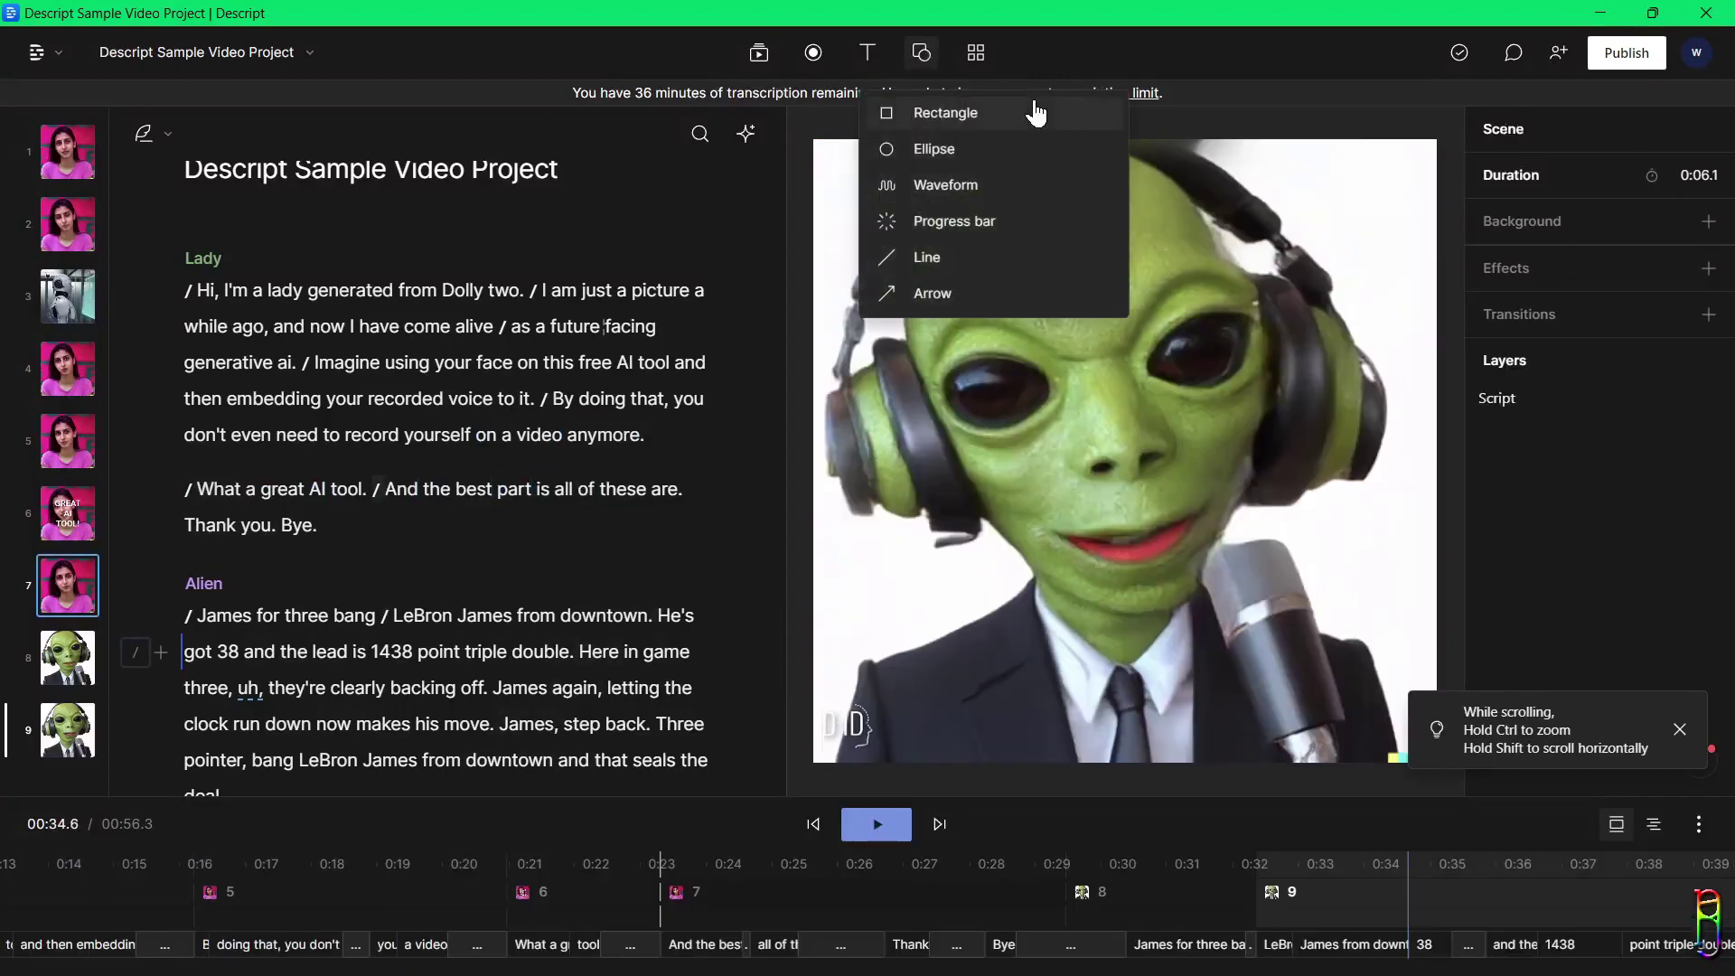
click(976, 47)
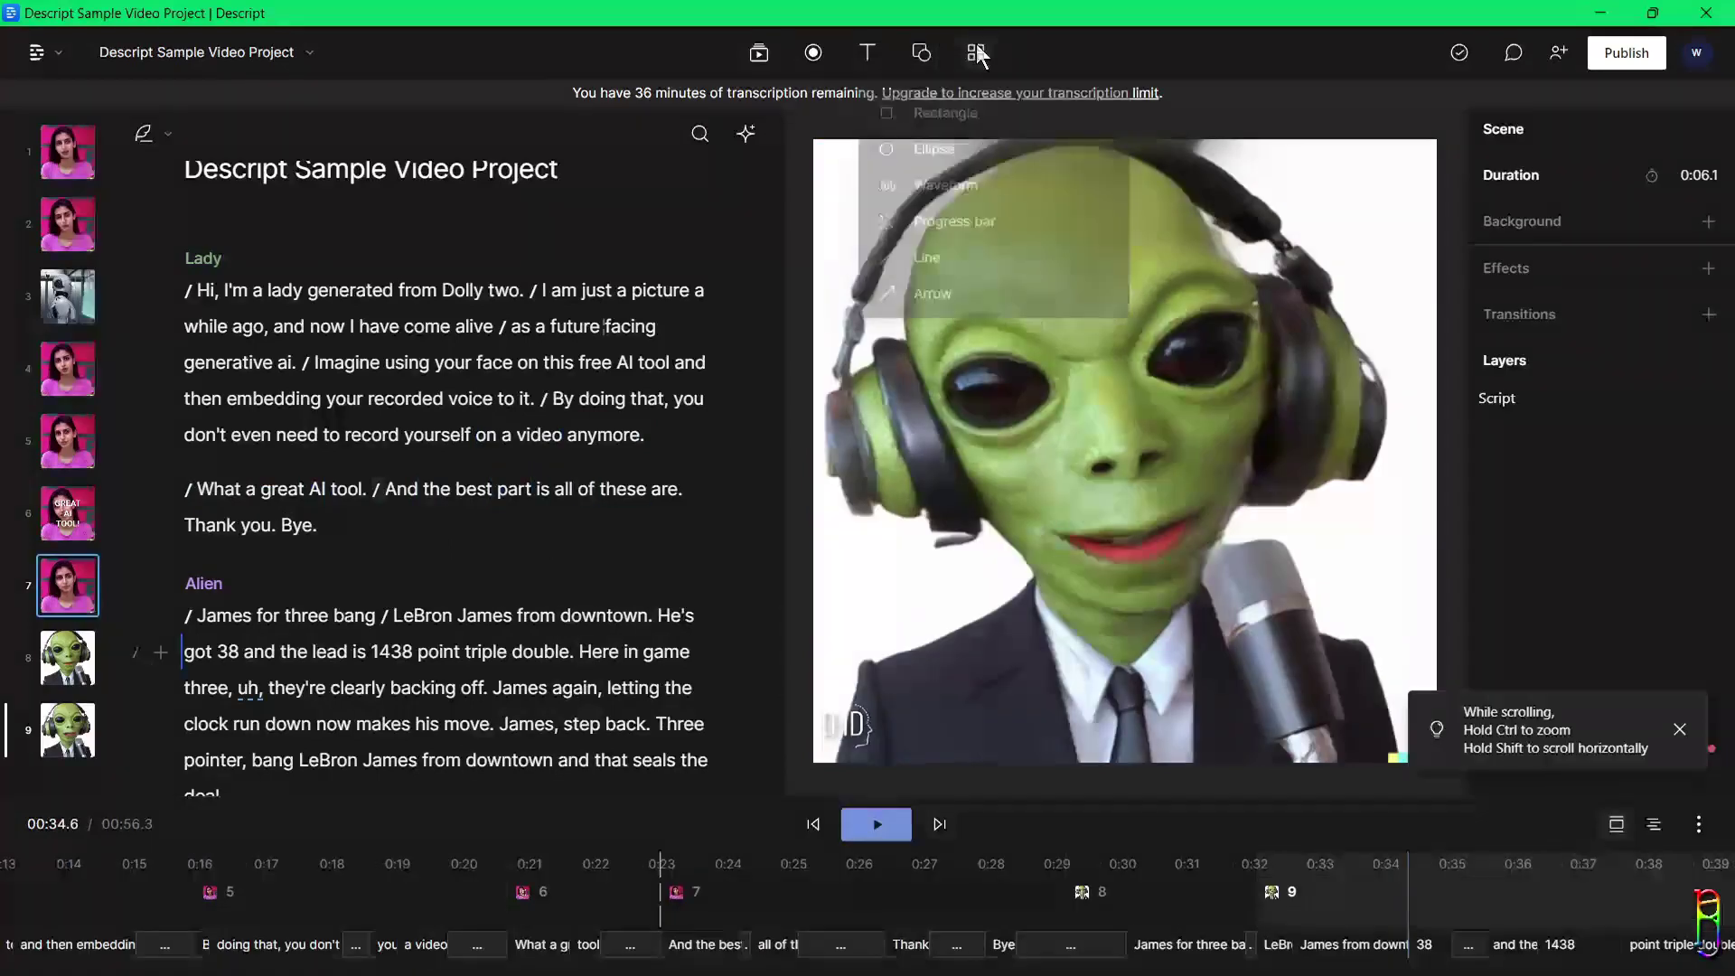
click(977, 47)
click(1087, 217)
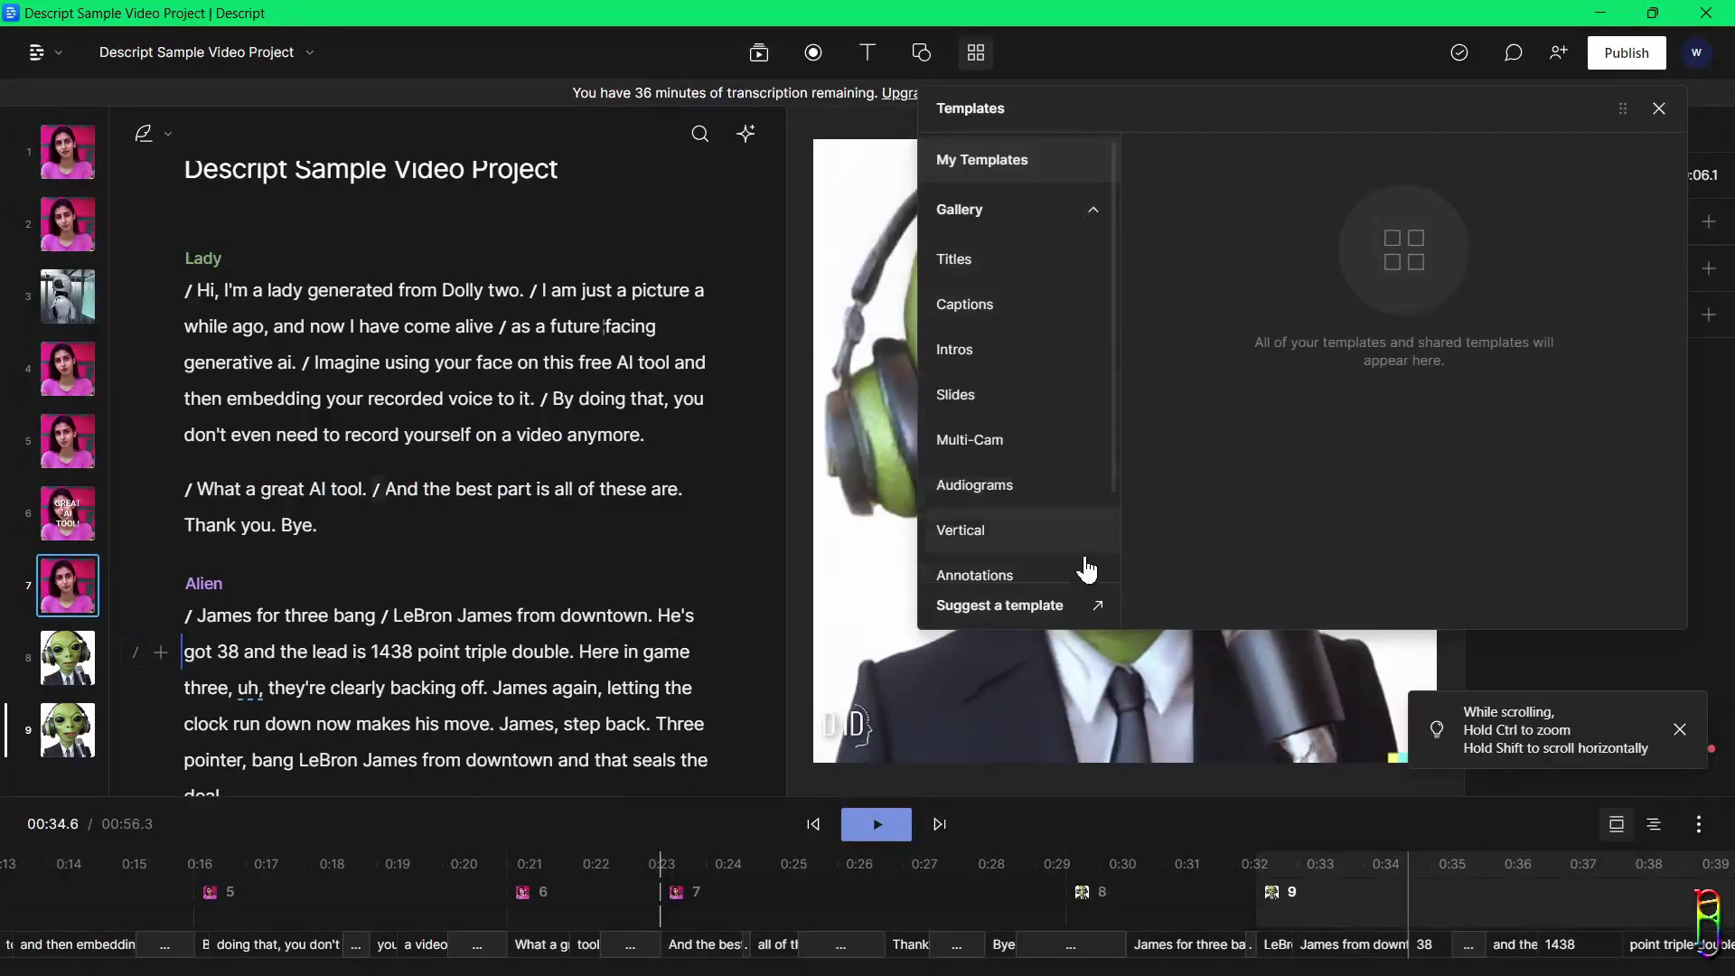
click(1013, 439)
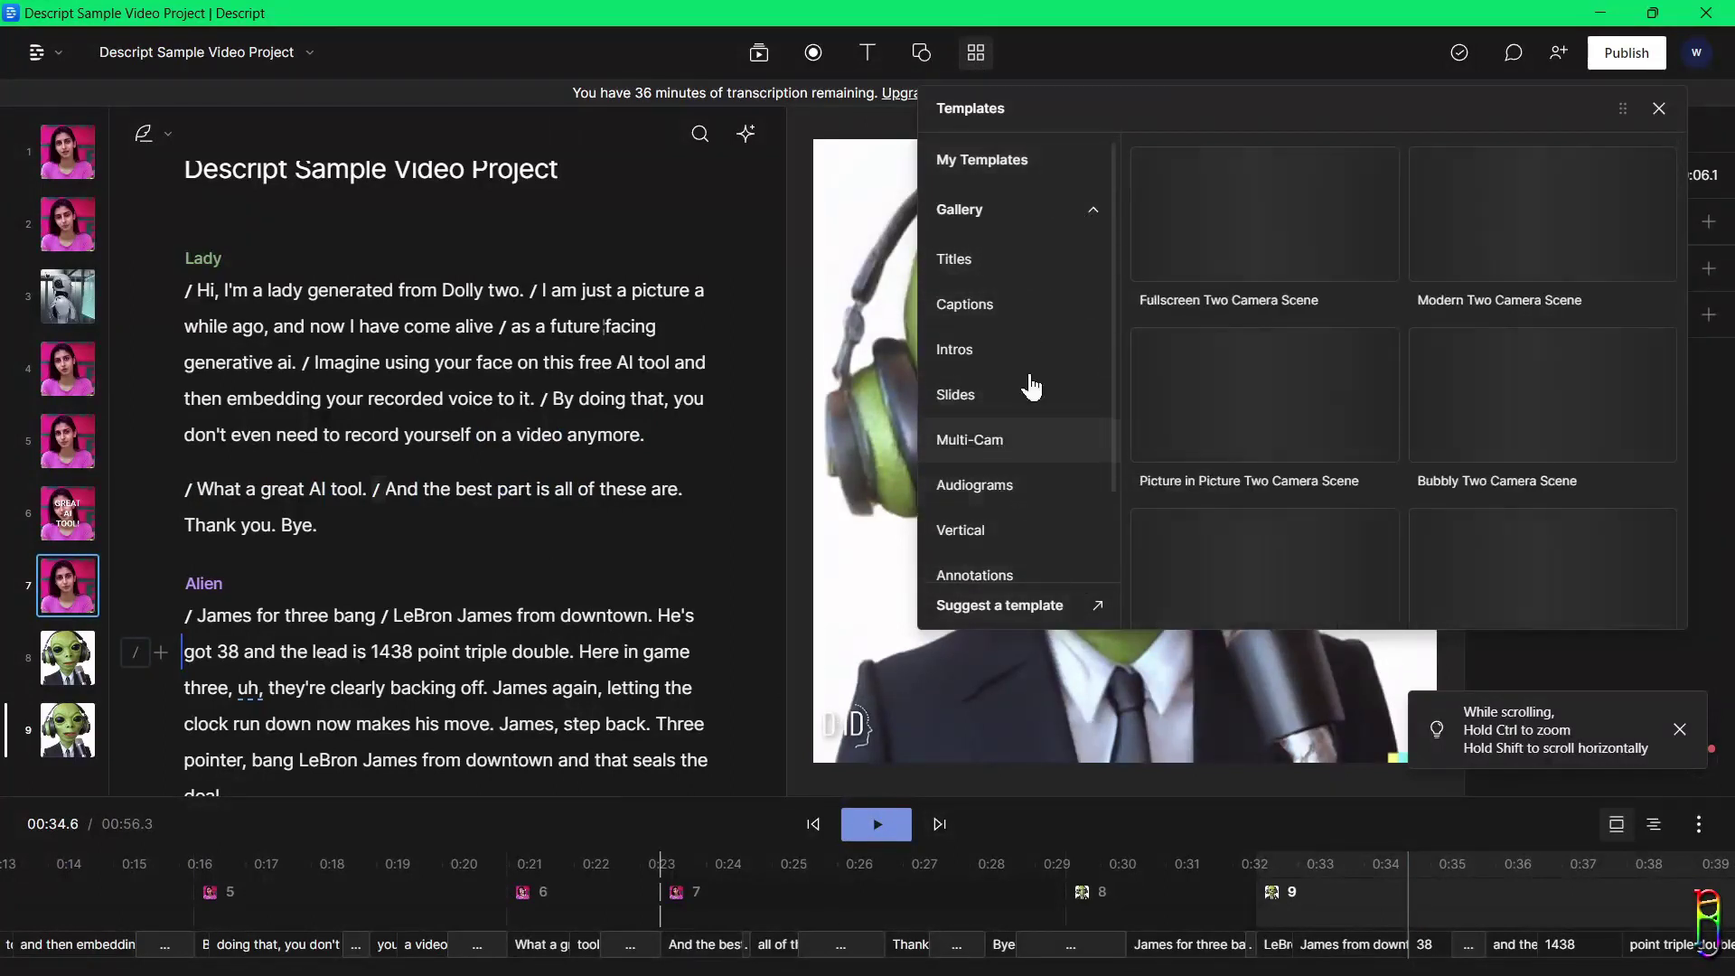
scroll(1021, 470, down, 2)
click(1027, 515)
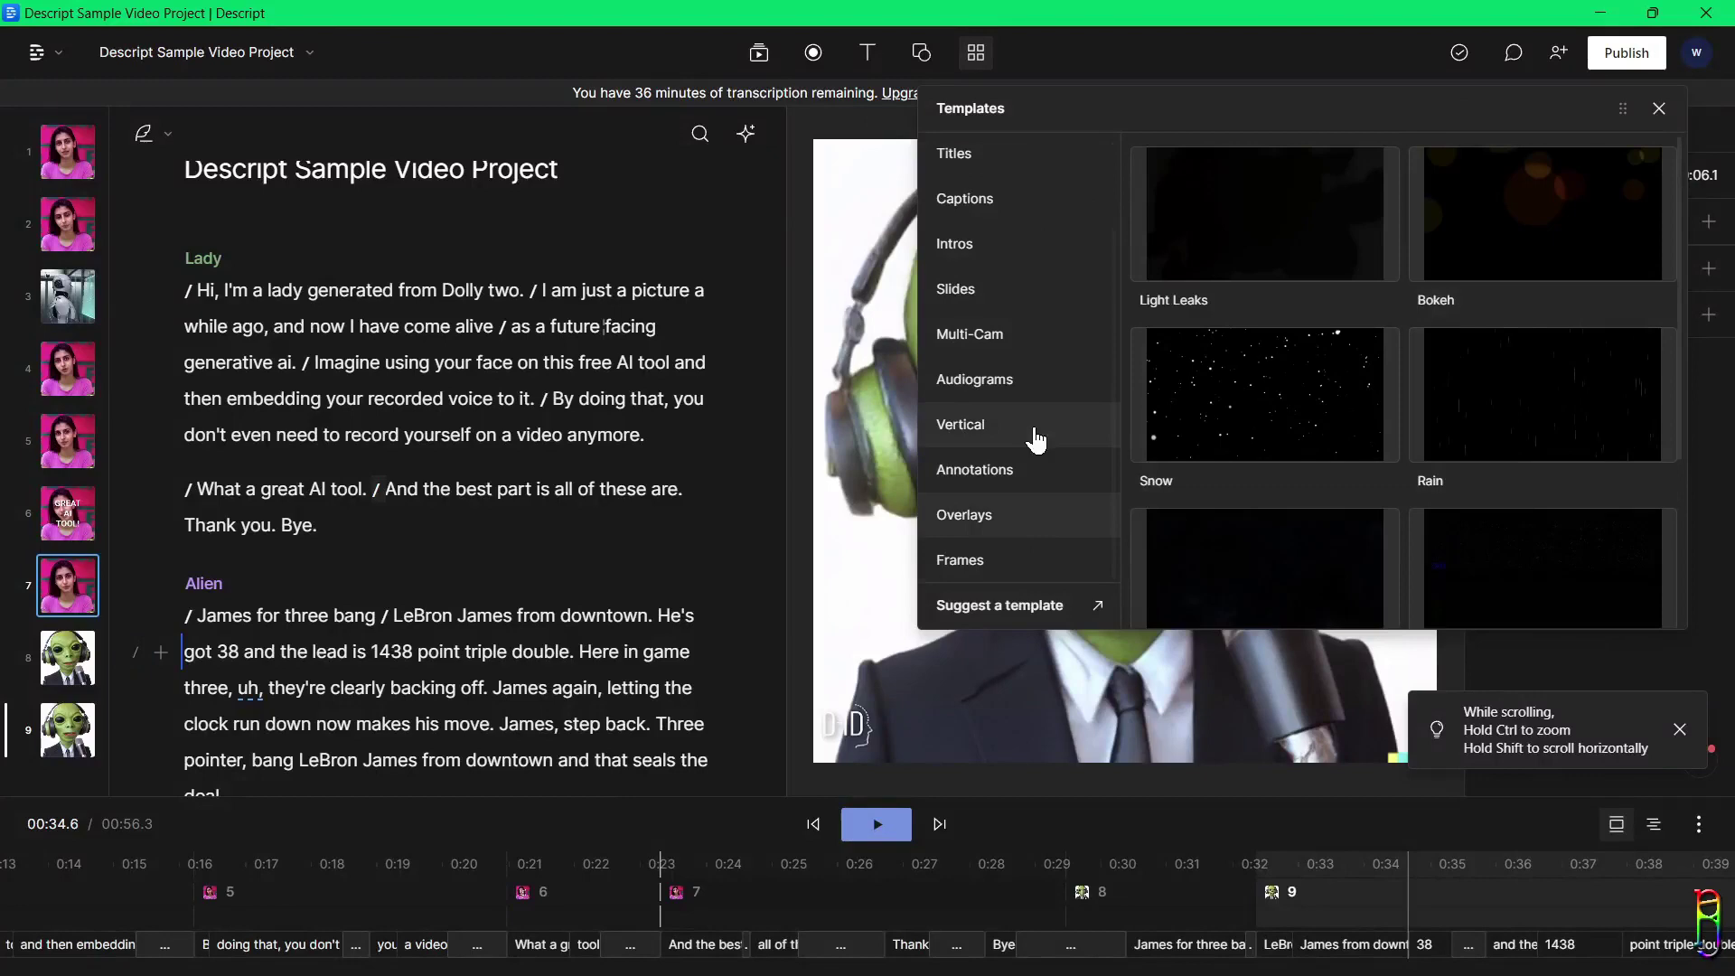
click(1008, 564)
scroll(1536, 452, down, 6)
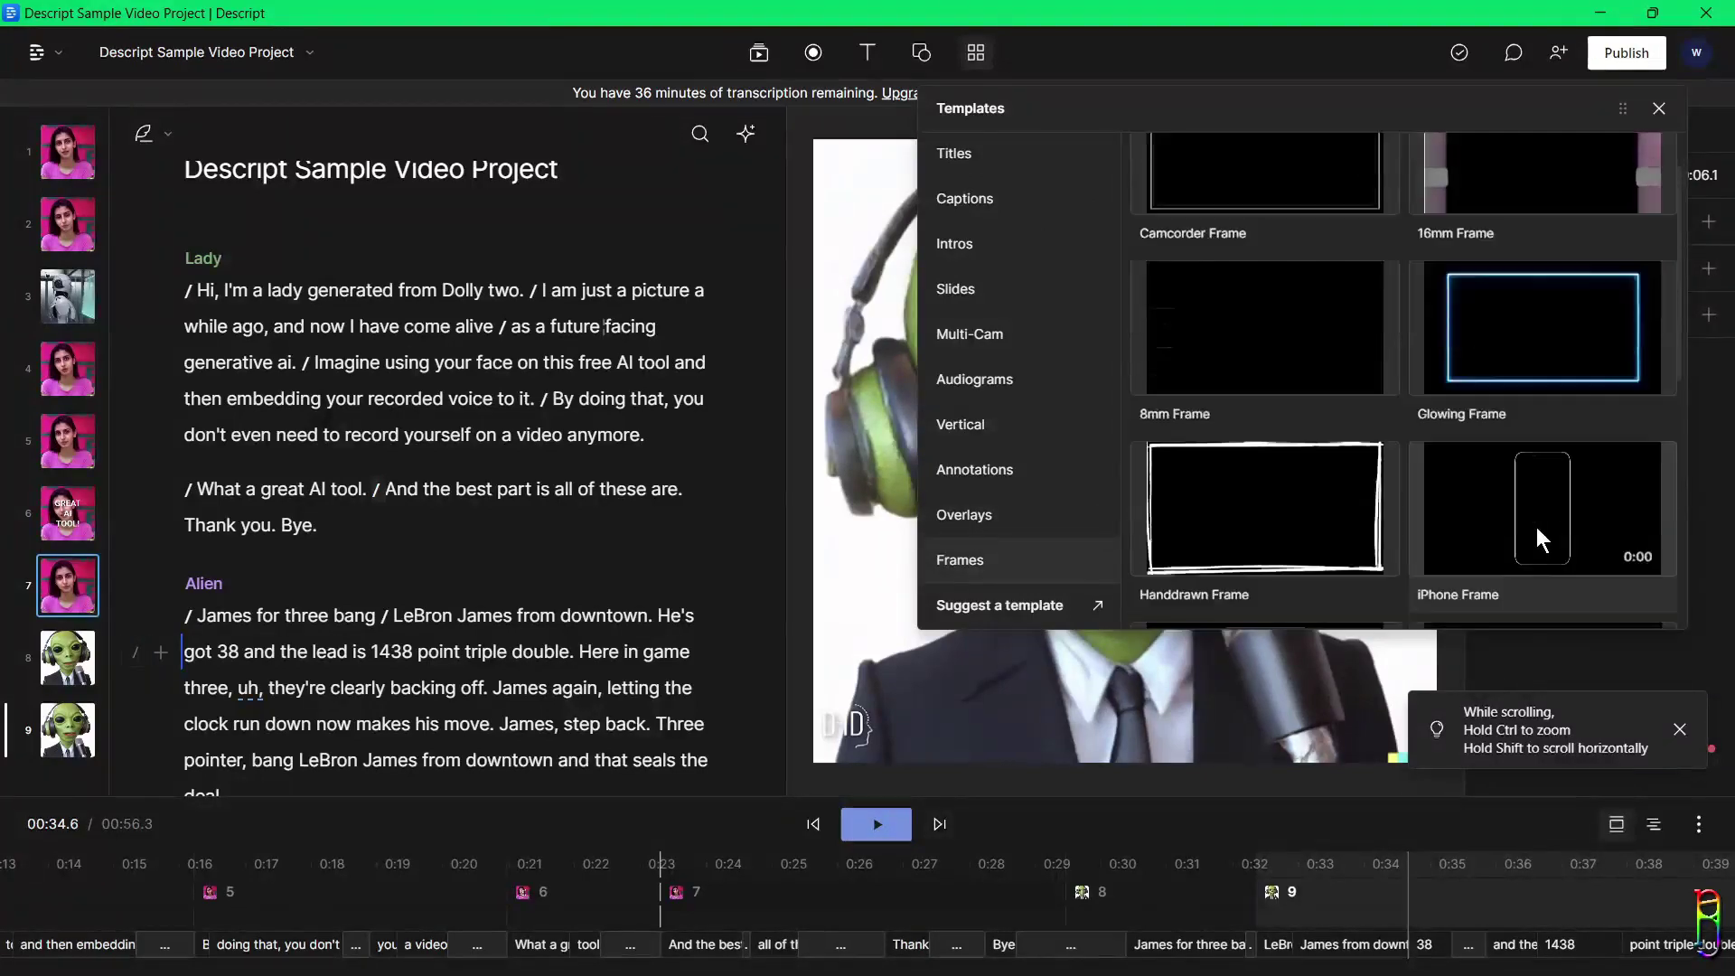
- Cover the Alien's 'LeBron James from downtown' phrase with a GIPHY 'Lebron' basketball GIF
click(1660, 108)
click(330, 688)
drag(439, 561, 542, 555)
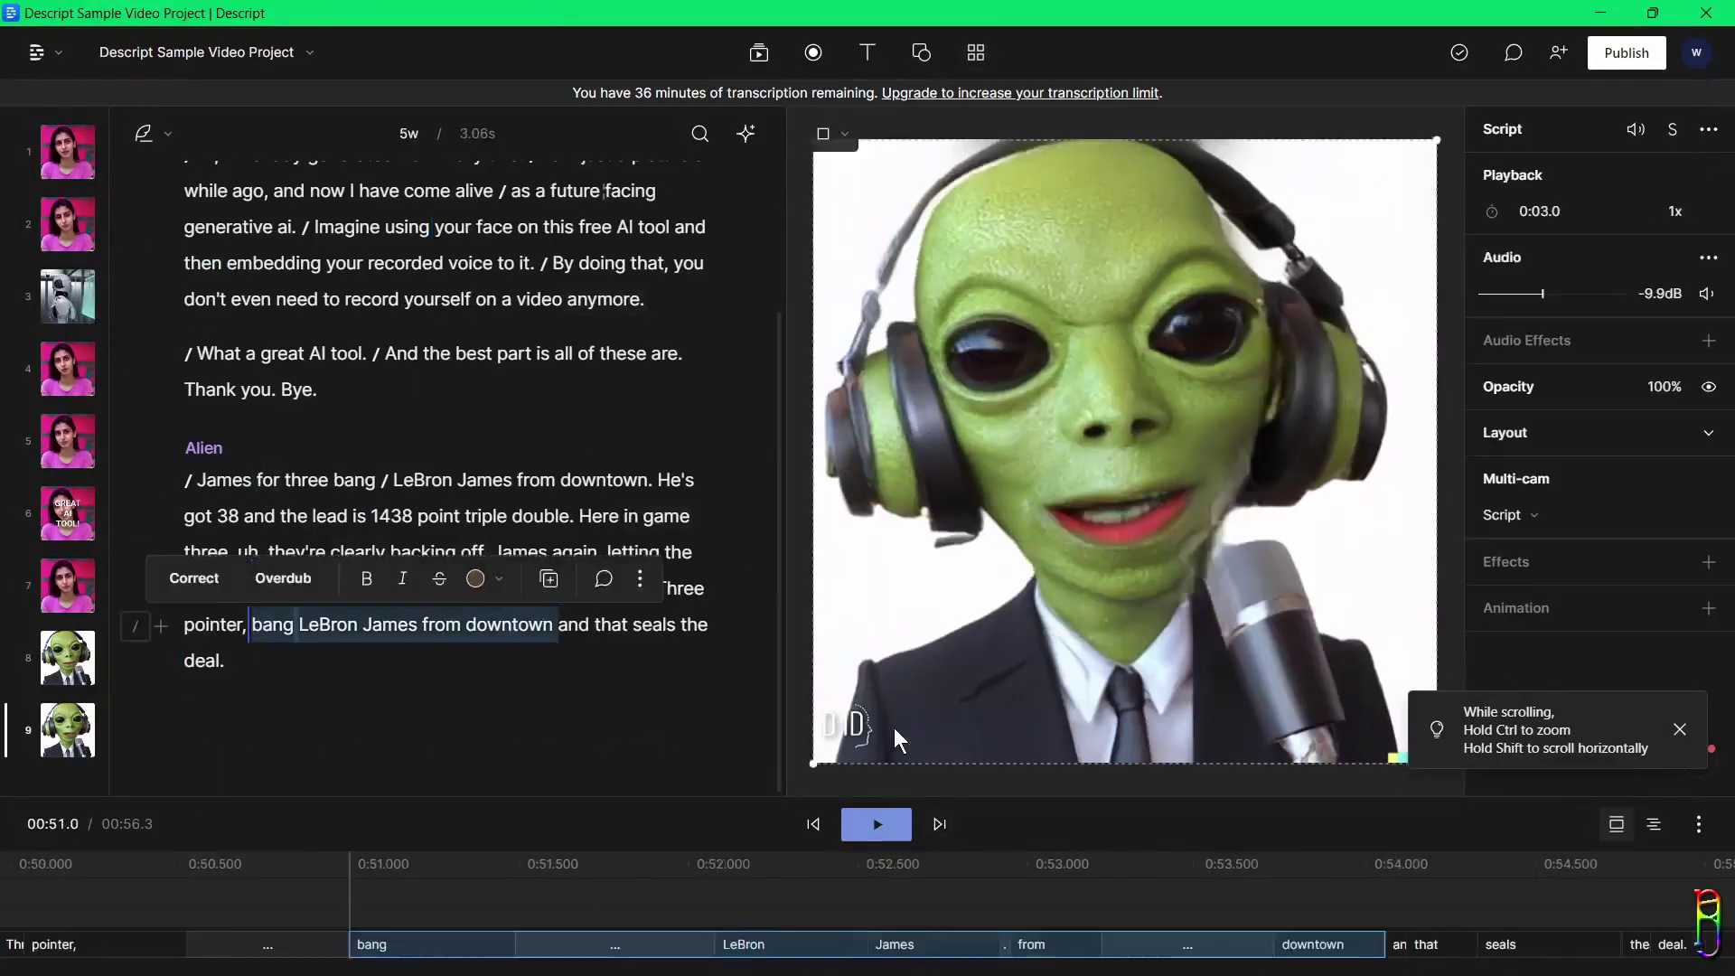
click(759, 53)
click(901, 108)
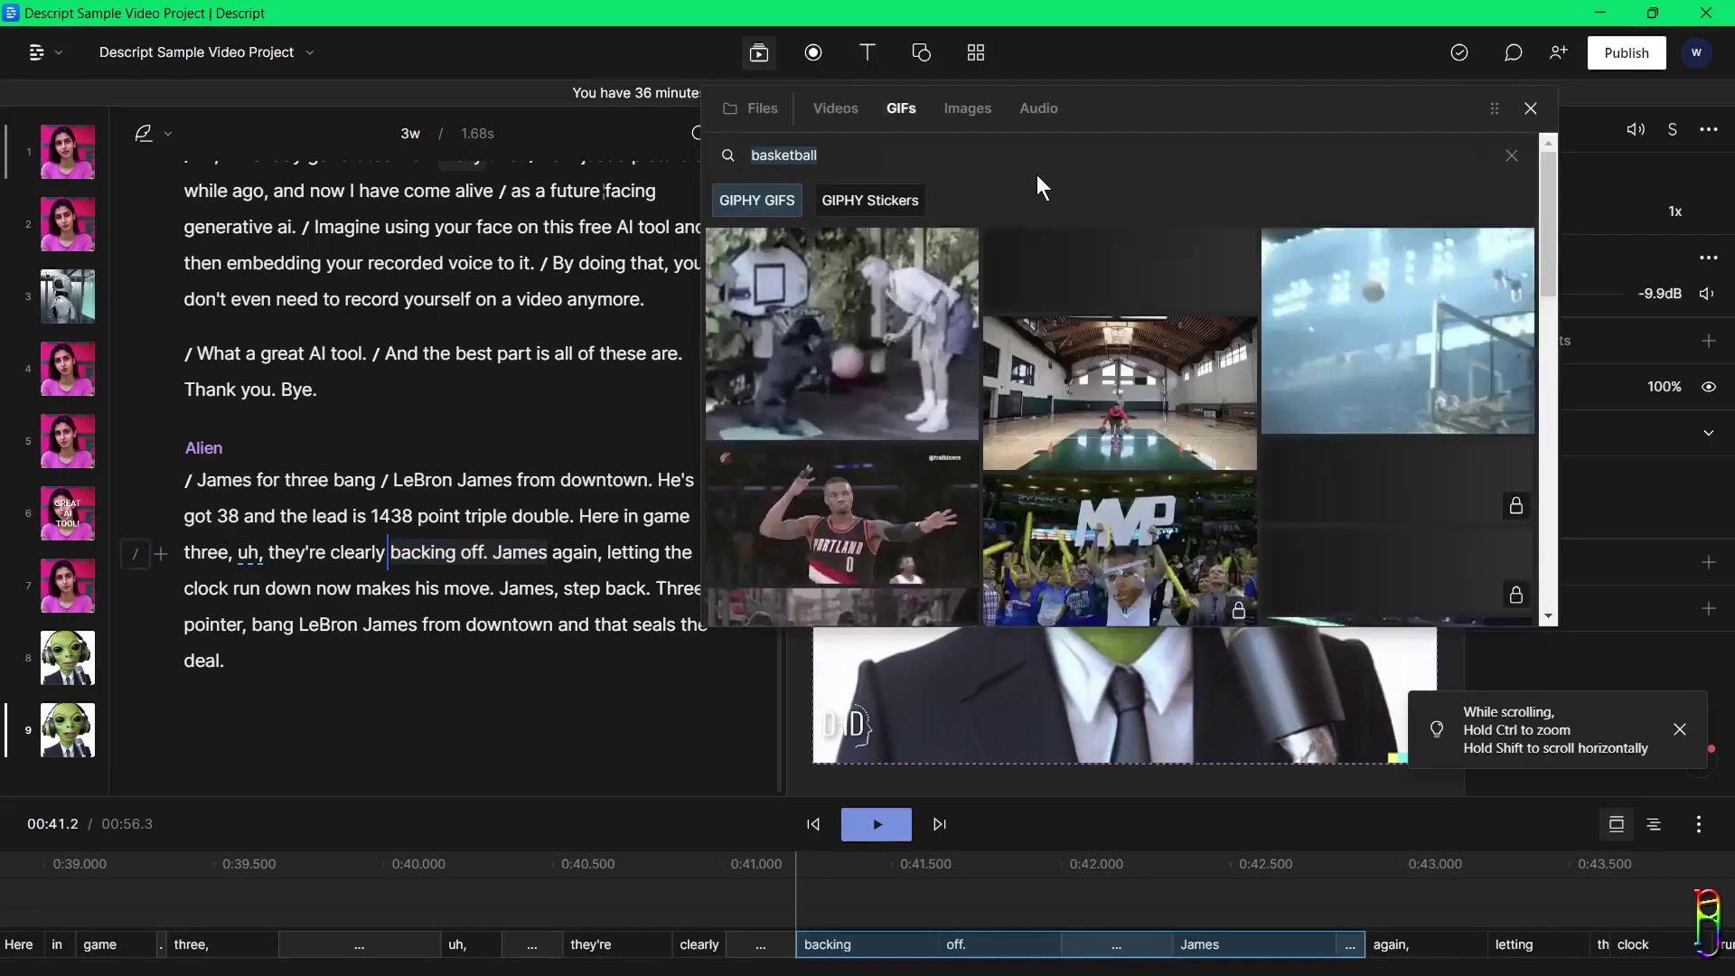
text(Lebron)
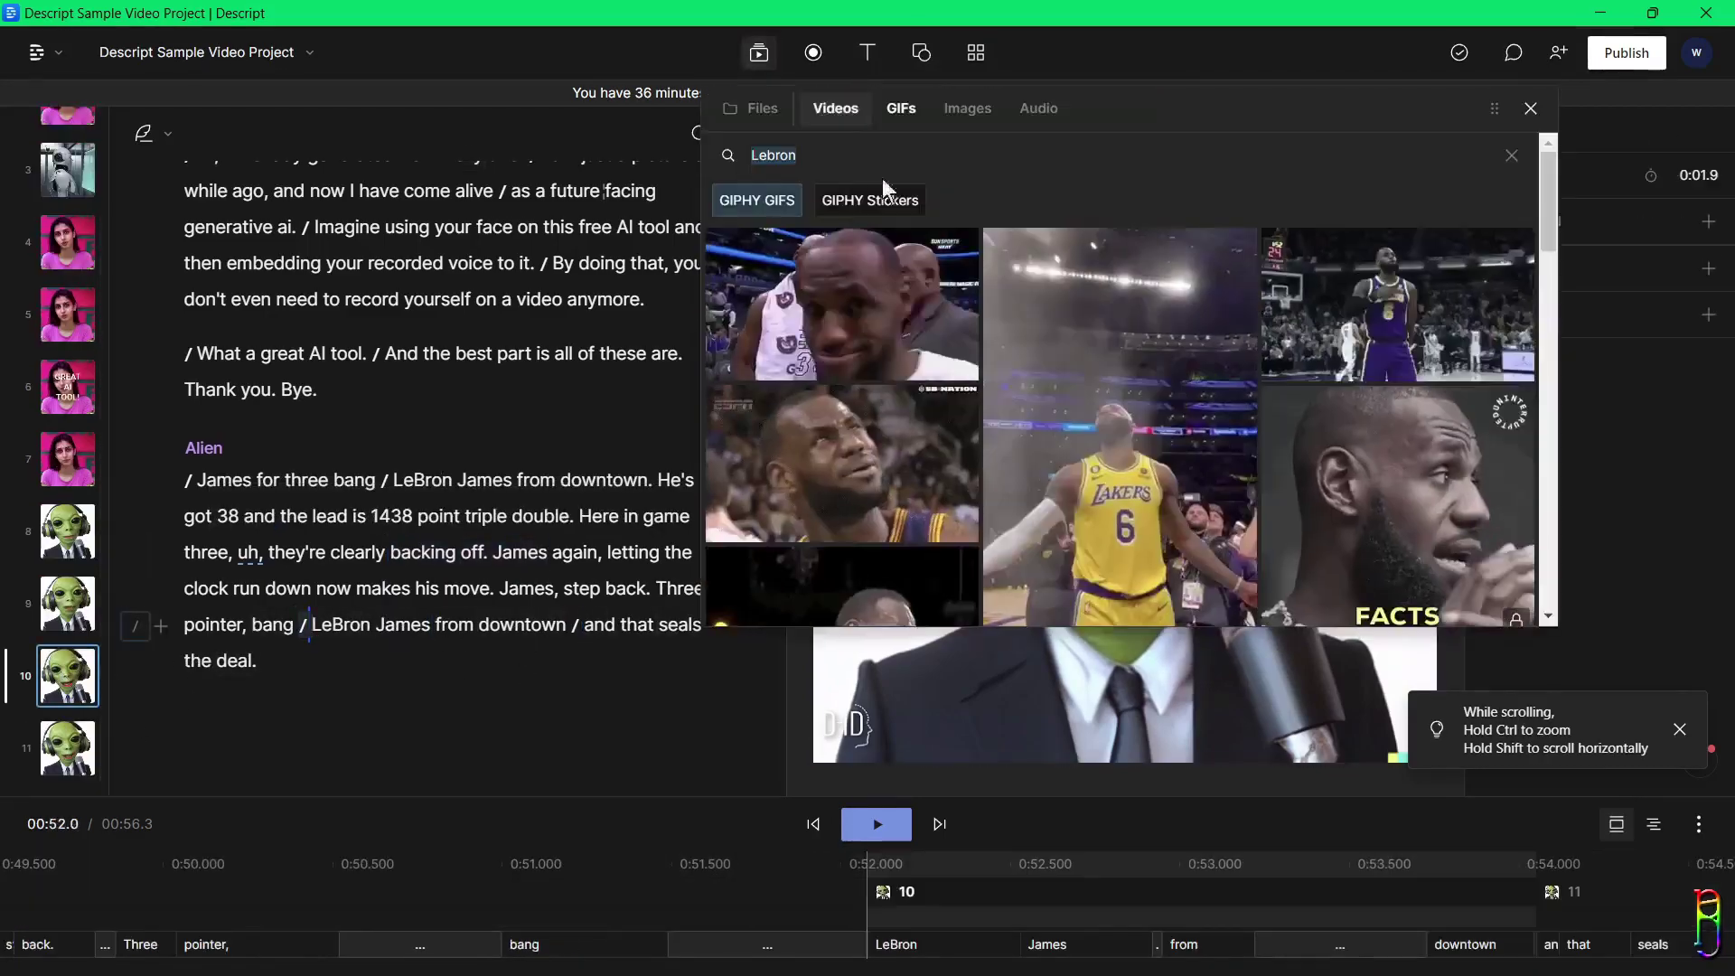
click(1391, 348)
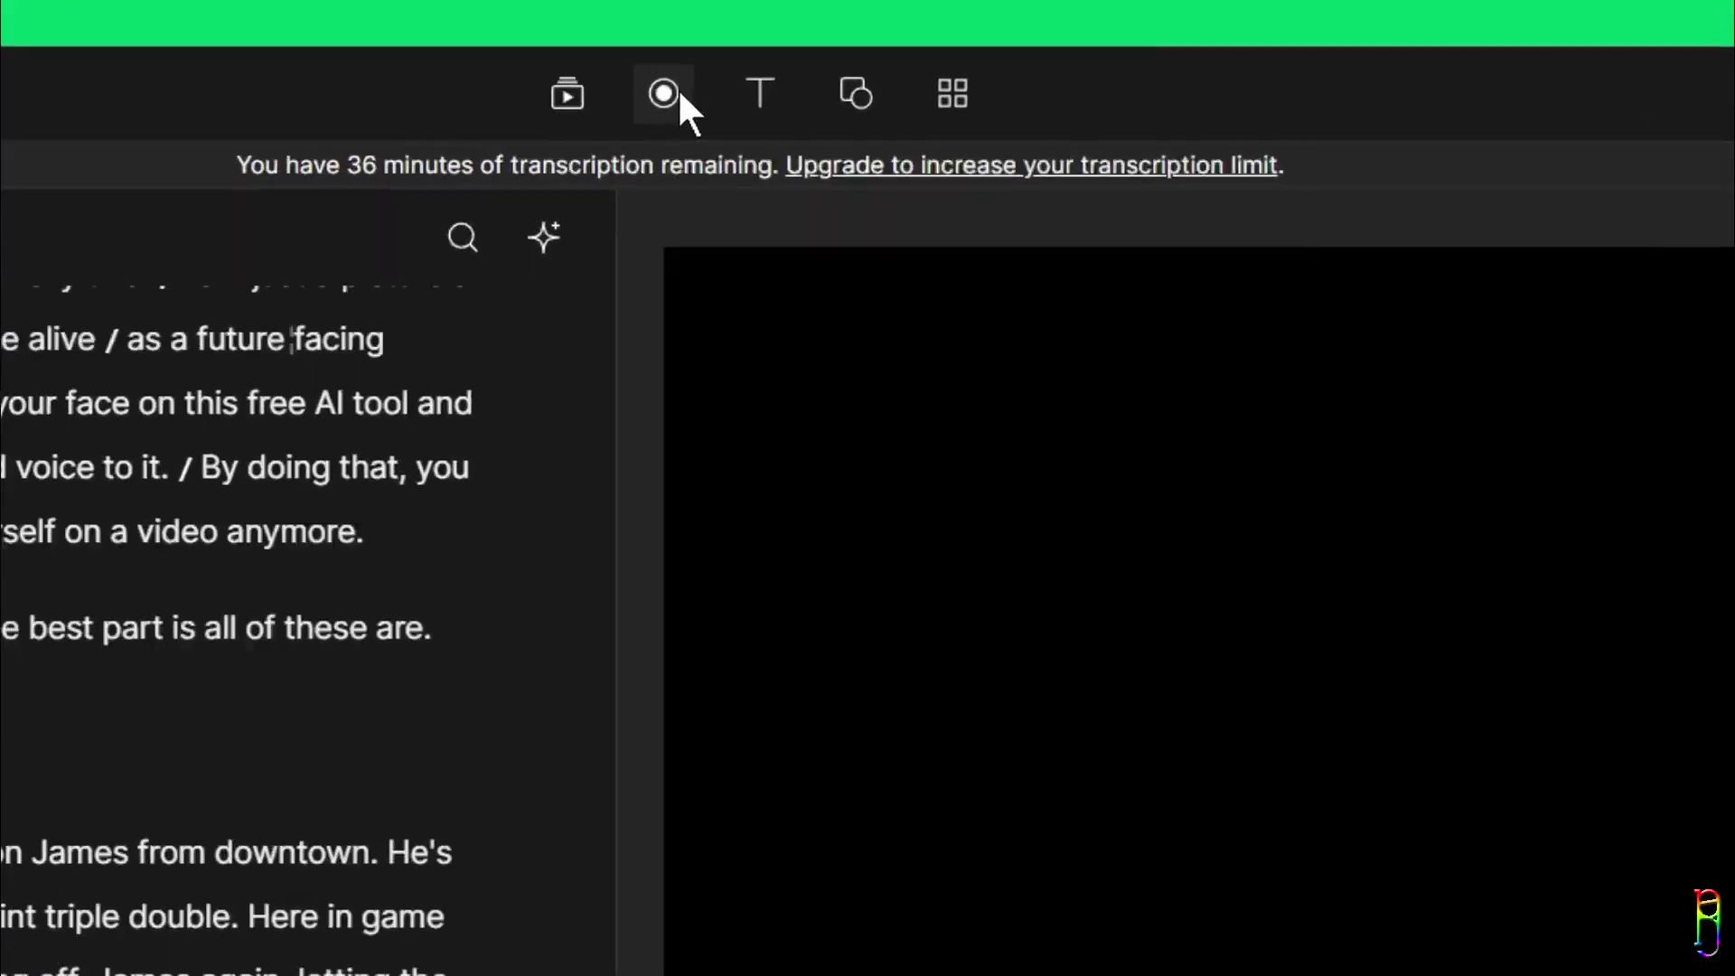
click(813, 52)
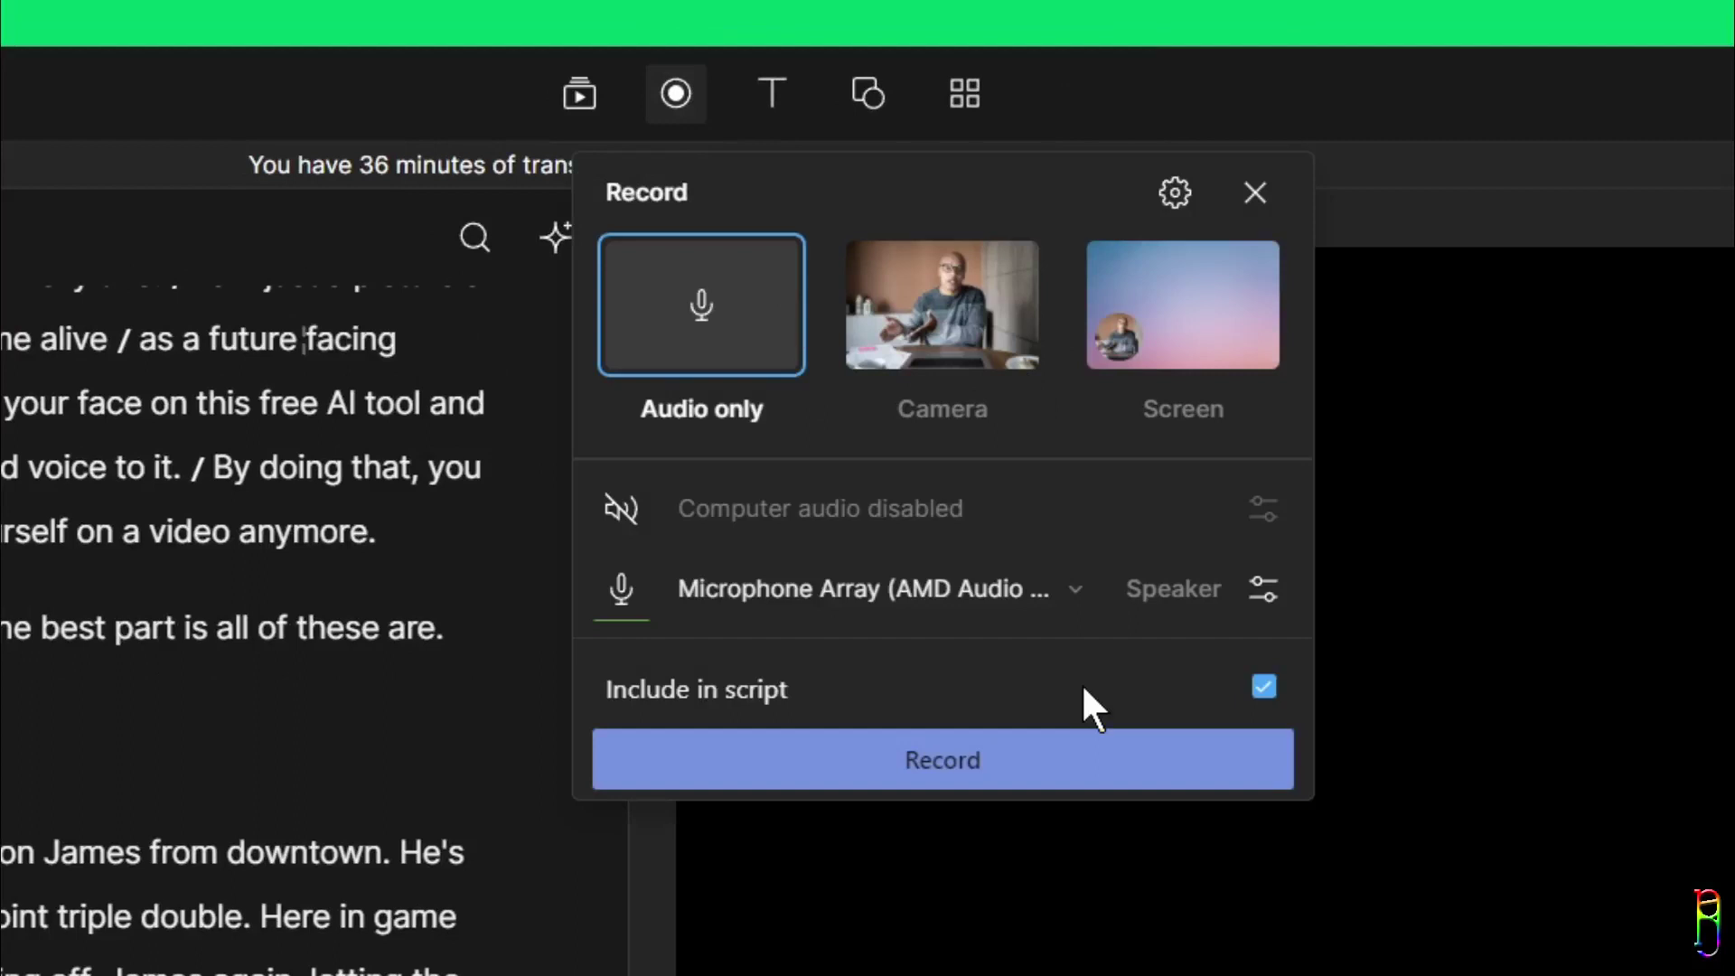
click(1077, 595)
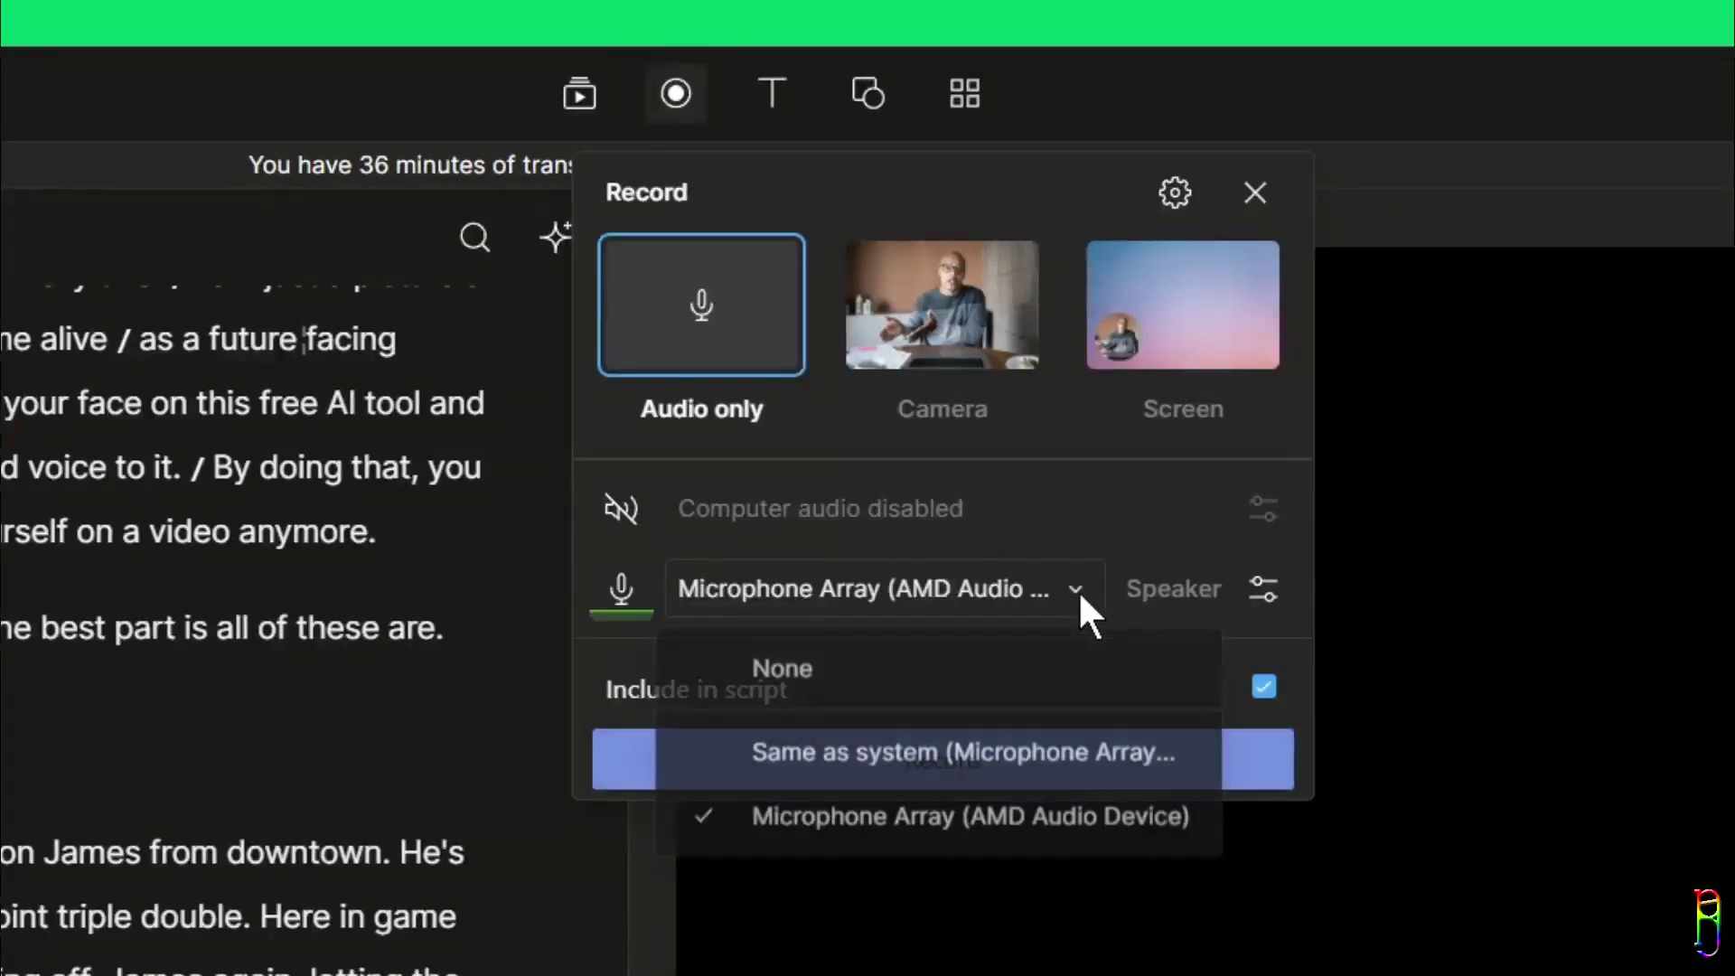
click(931, 528)
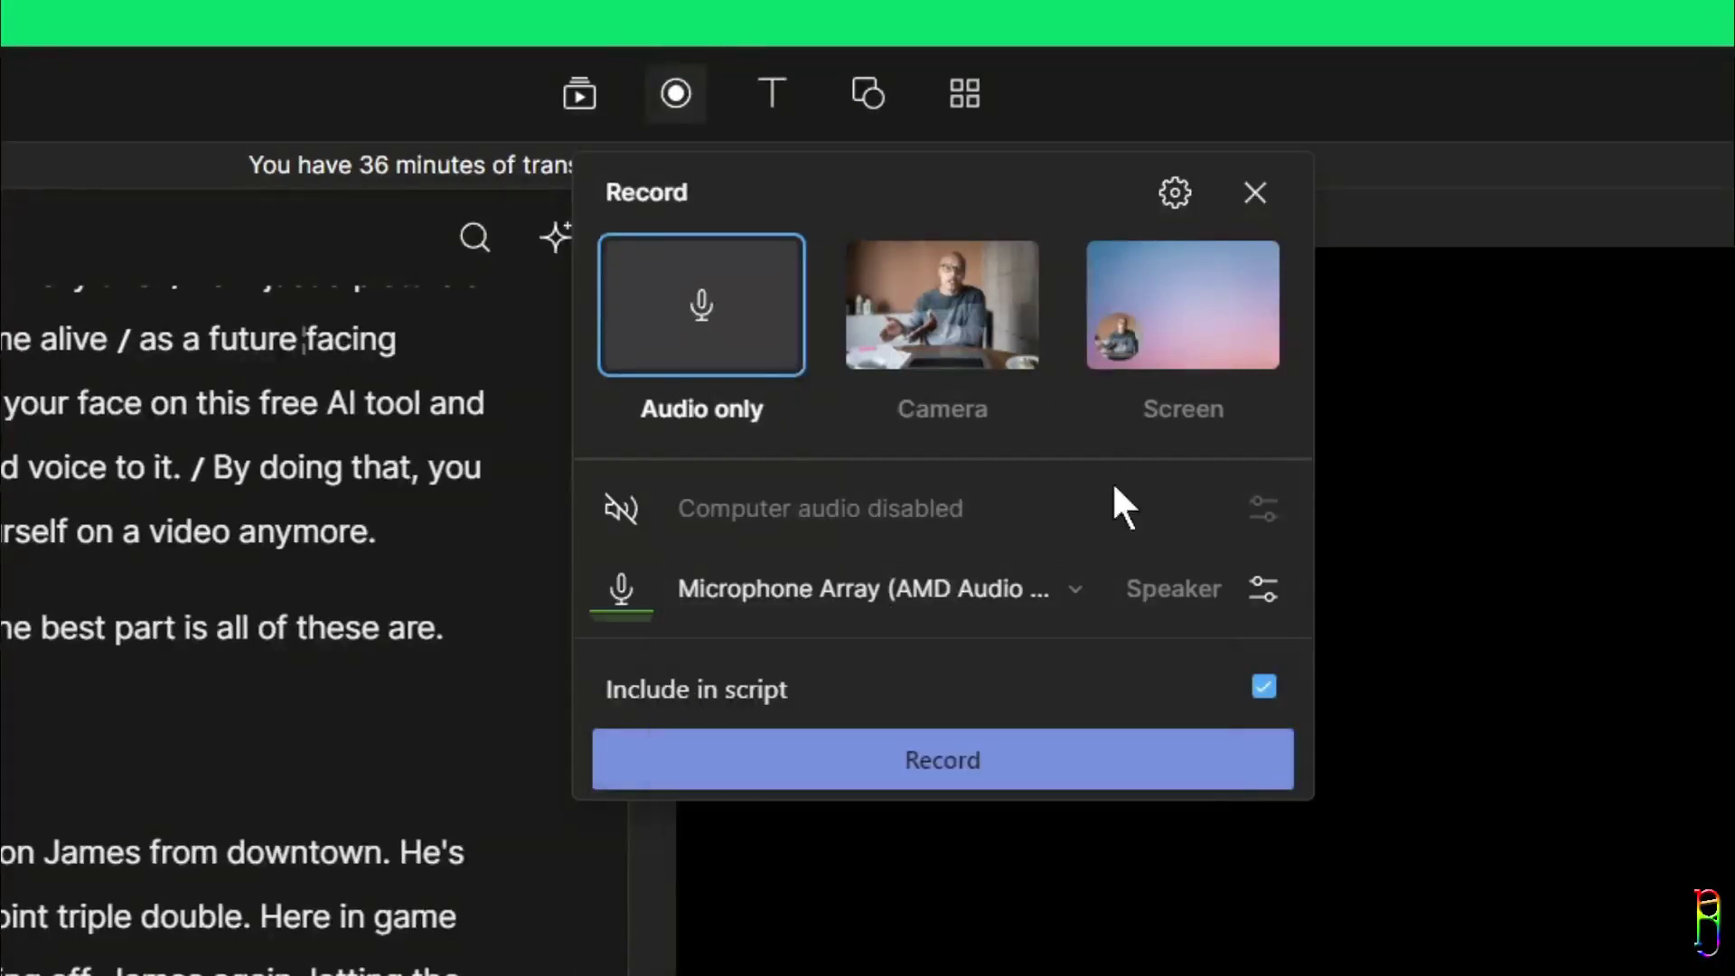
click(976, 316)
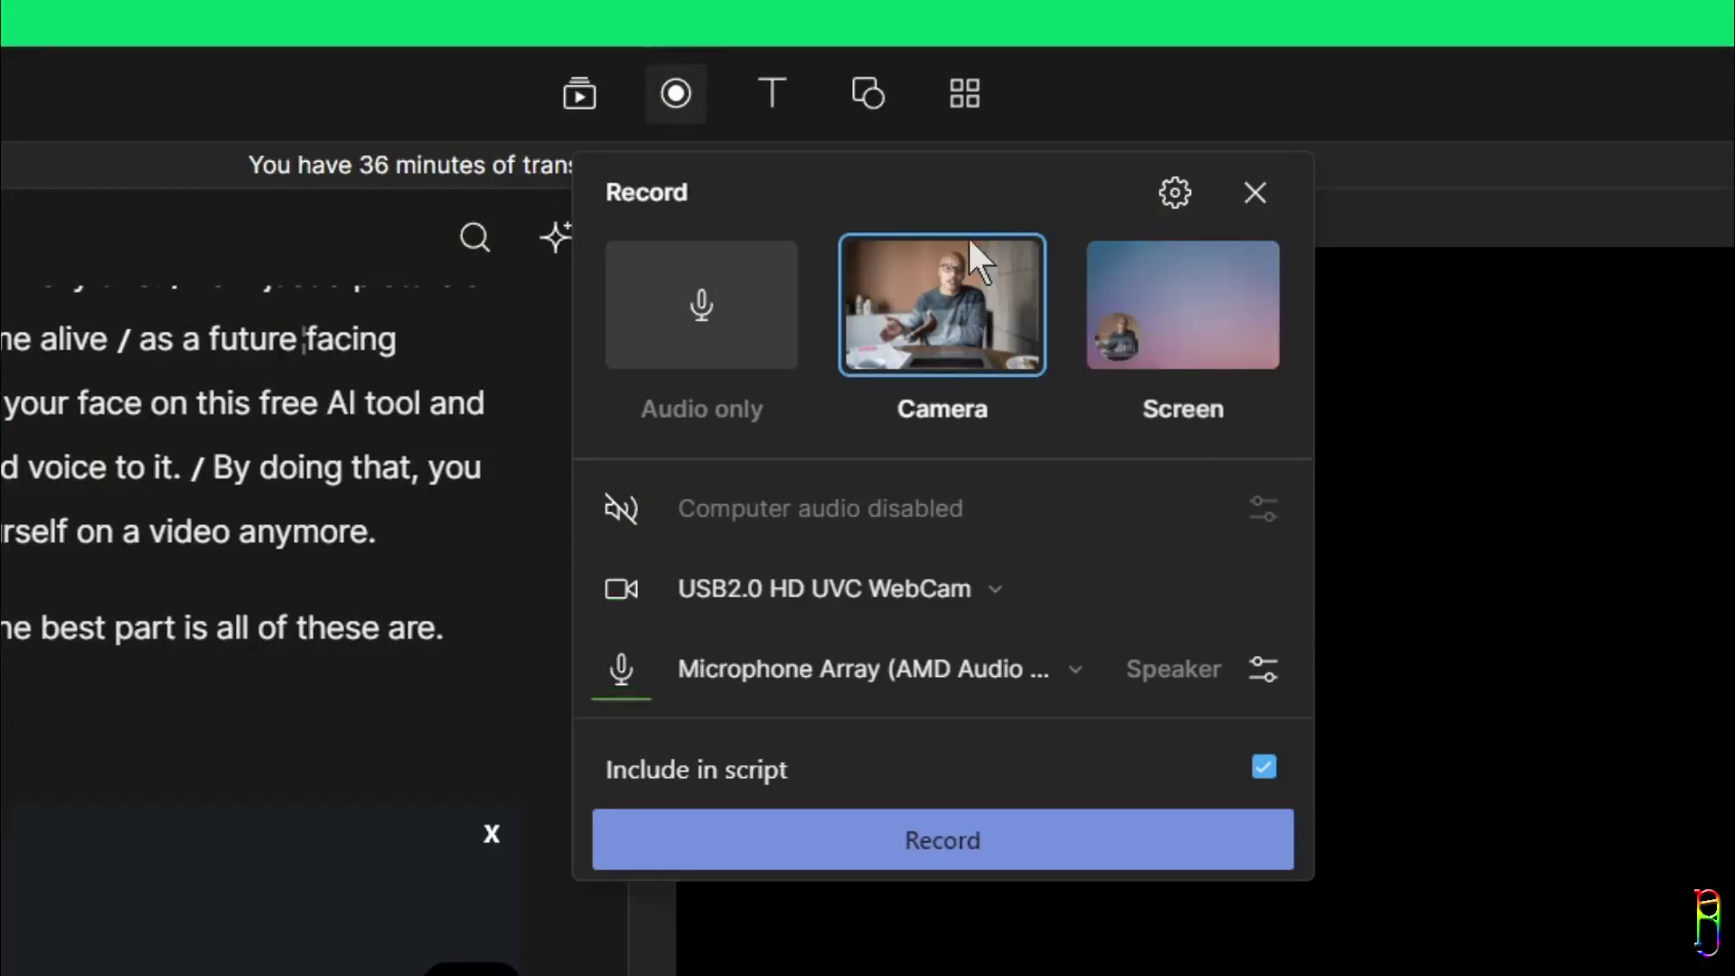
click(1200, 305)
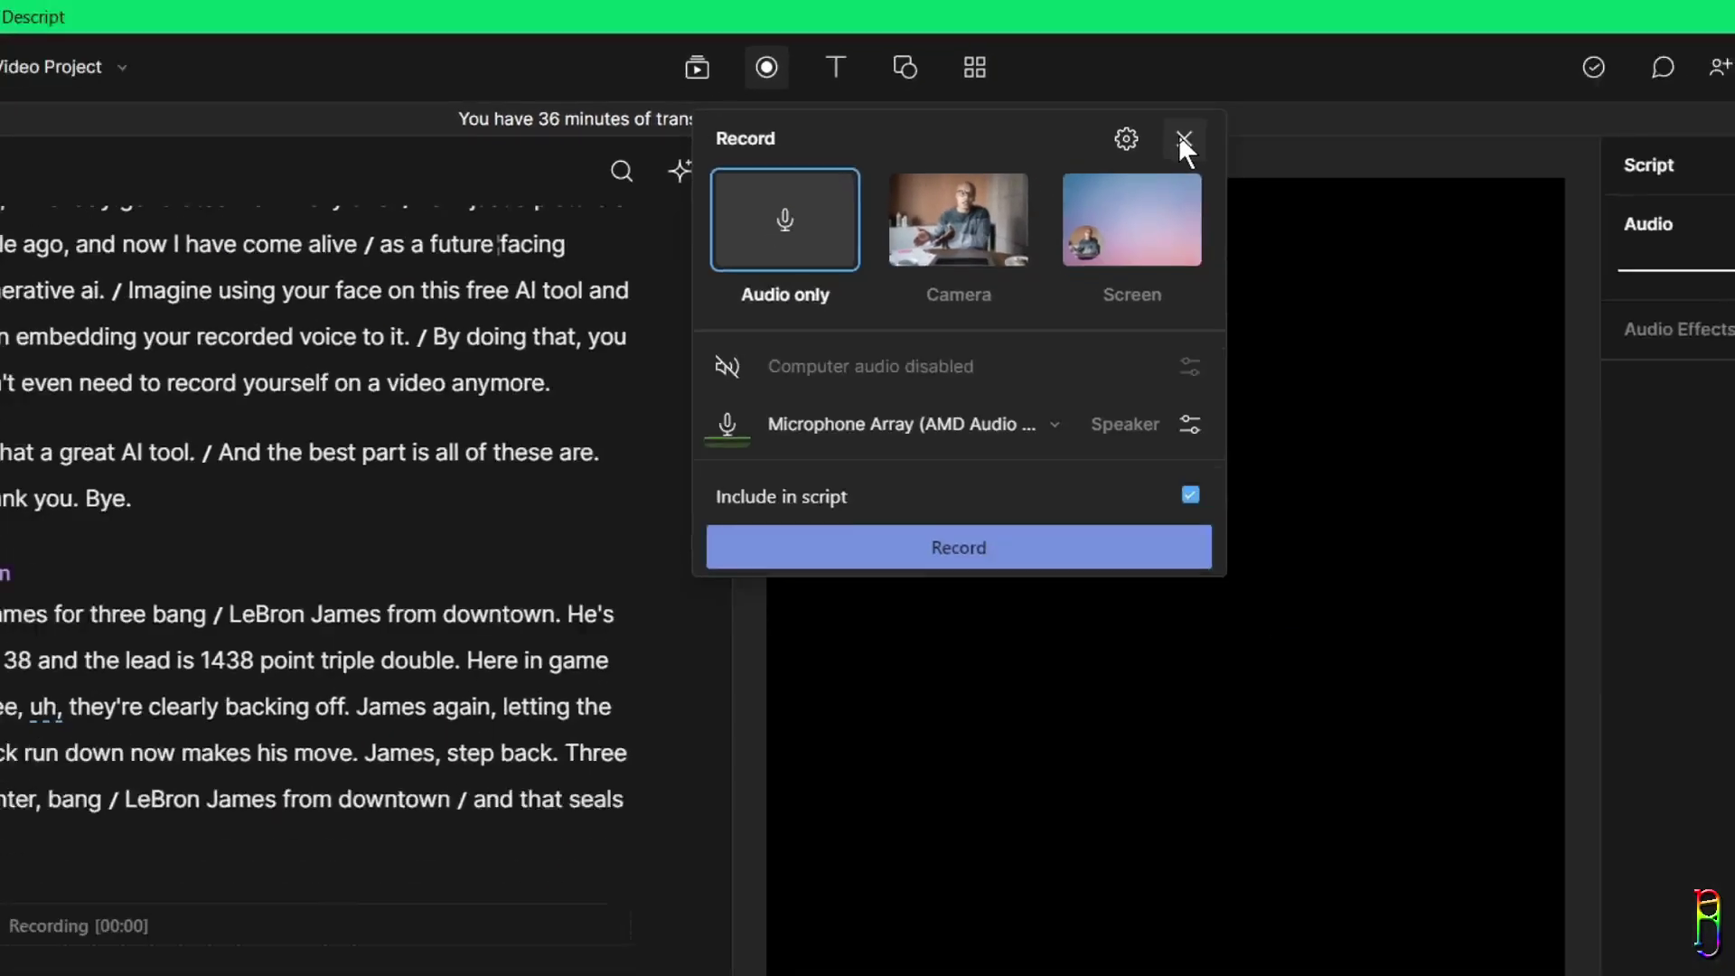
- In Publish, keep the Web link at 720p and expand Settings to reveal the sharing toggles
click(1184, 139)
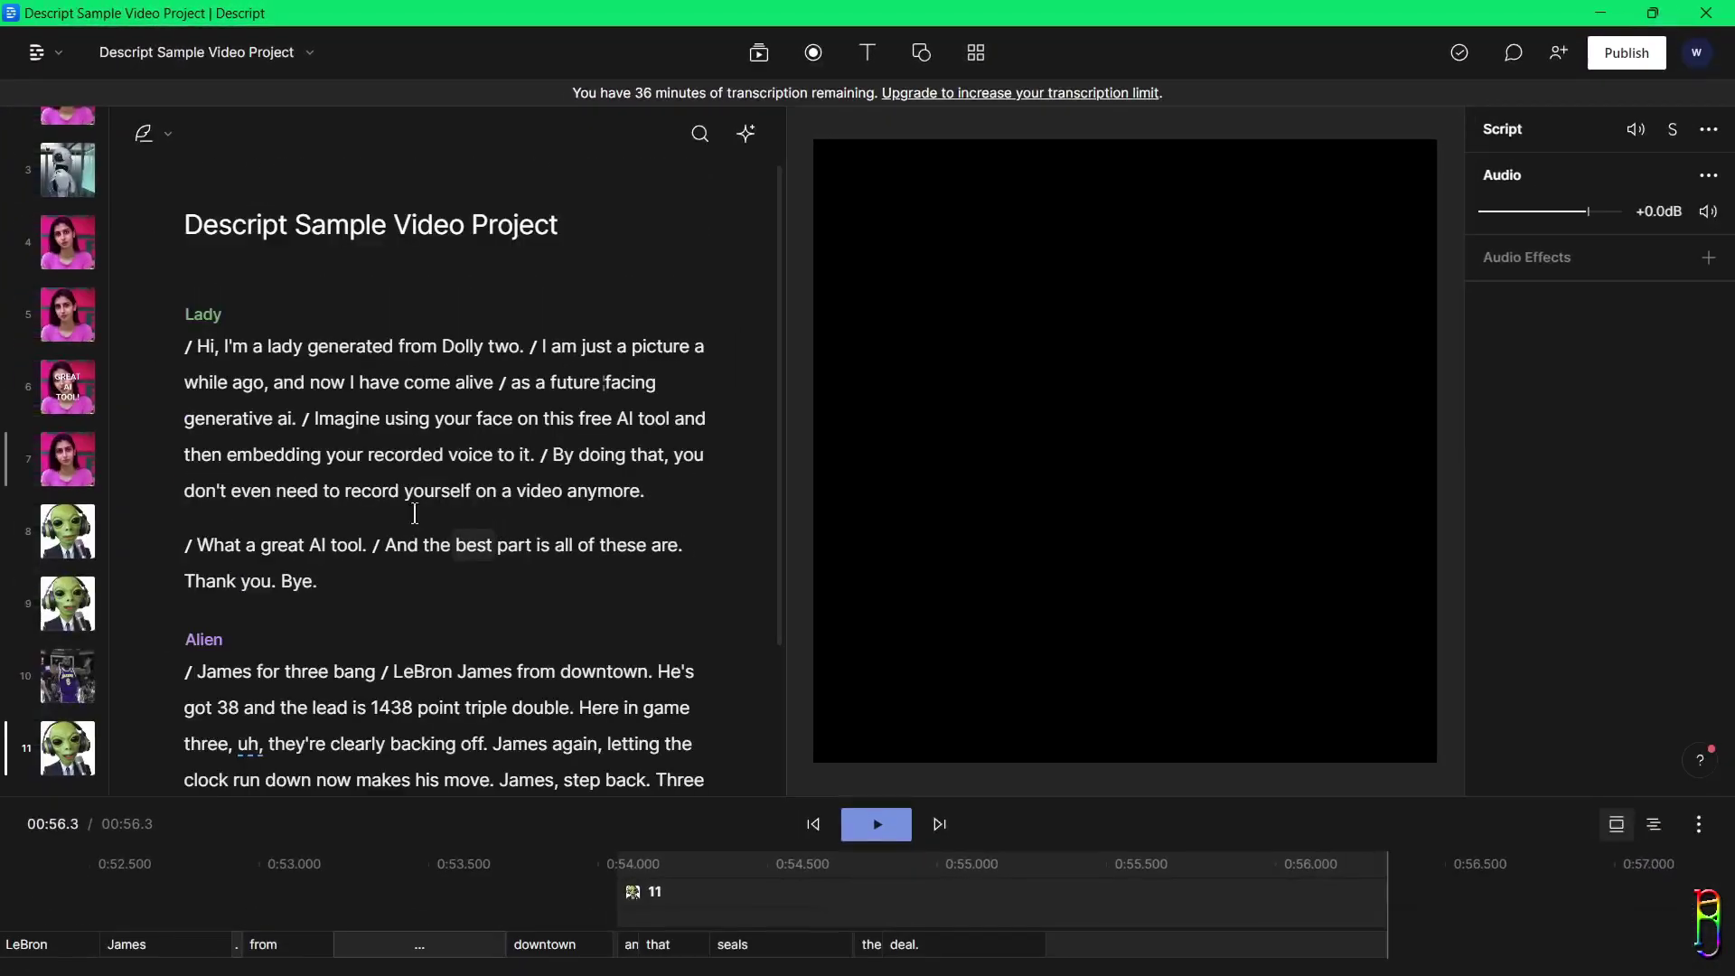
click(383, 361)
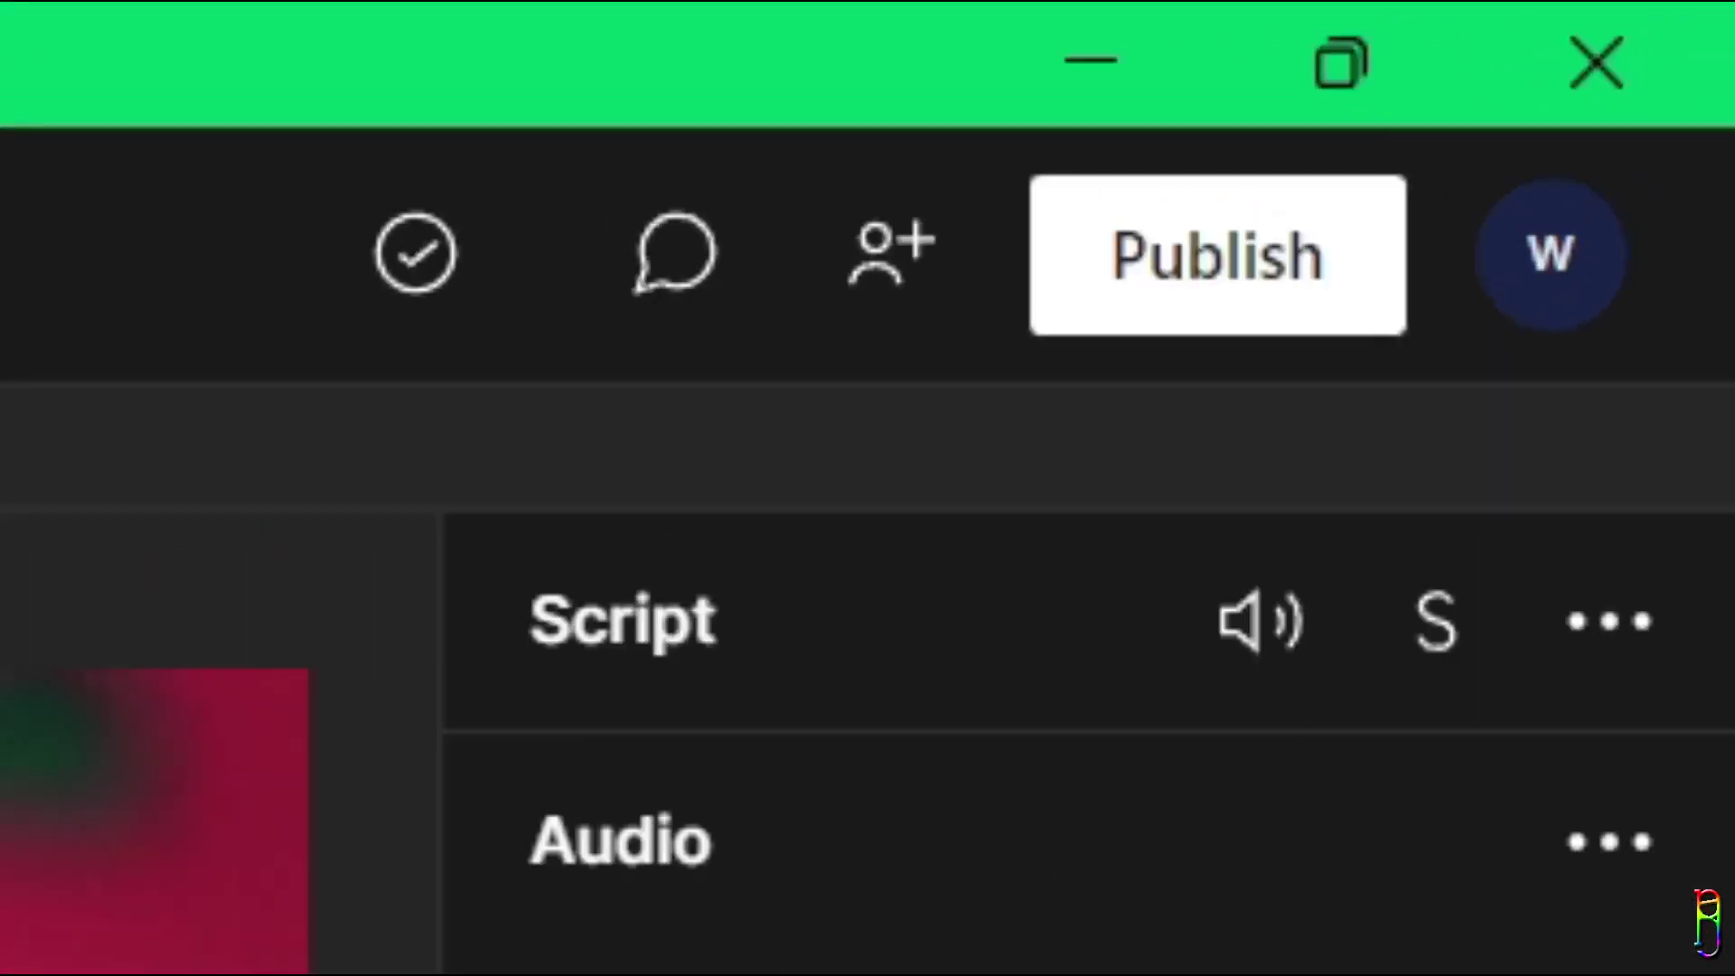
click(1168, 278)
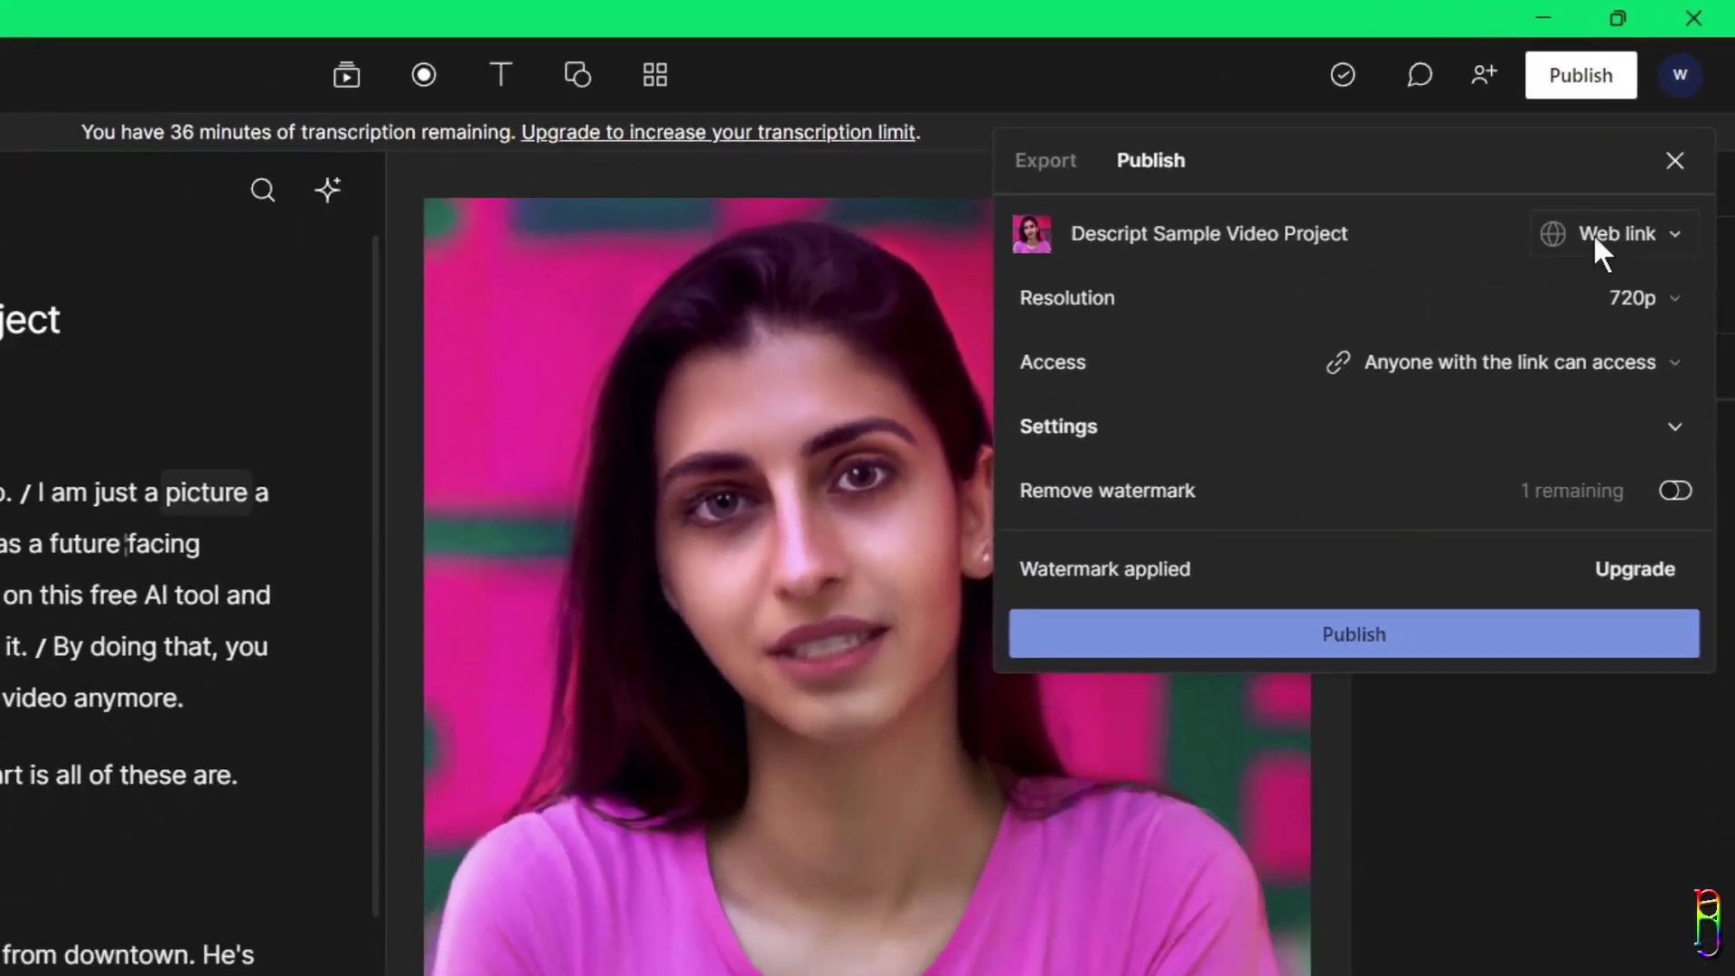
click(1668, 225)
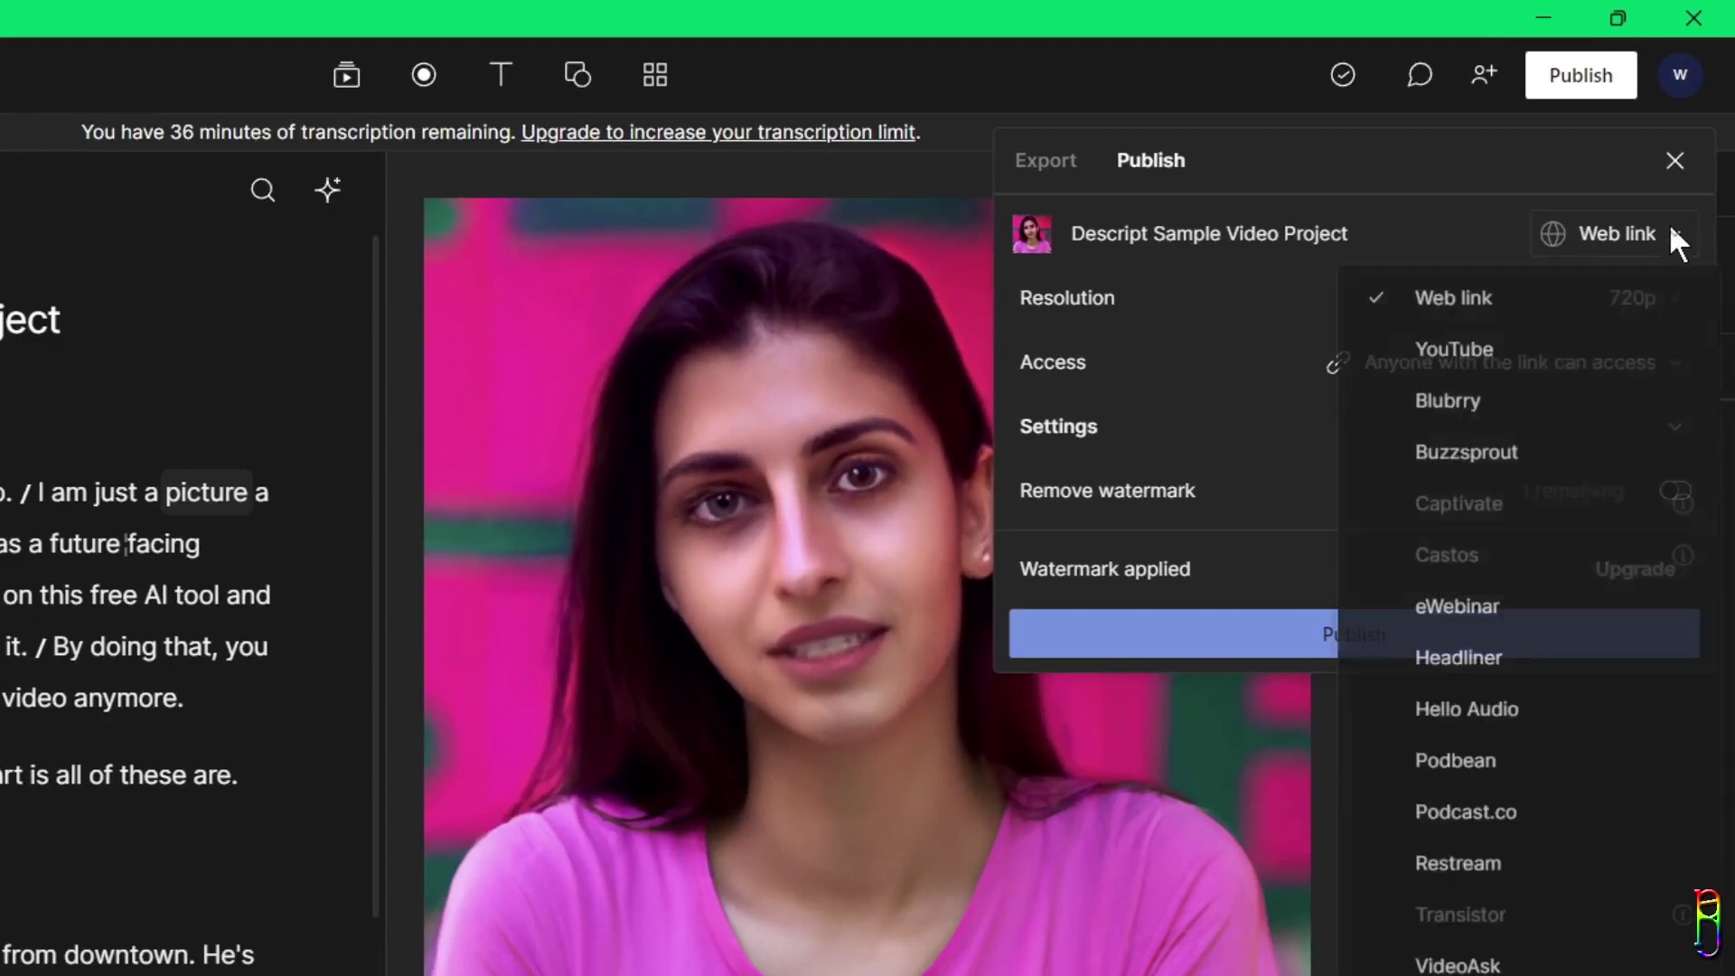
click(1668, 223)
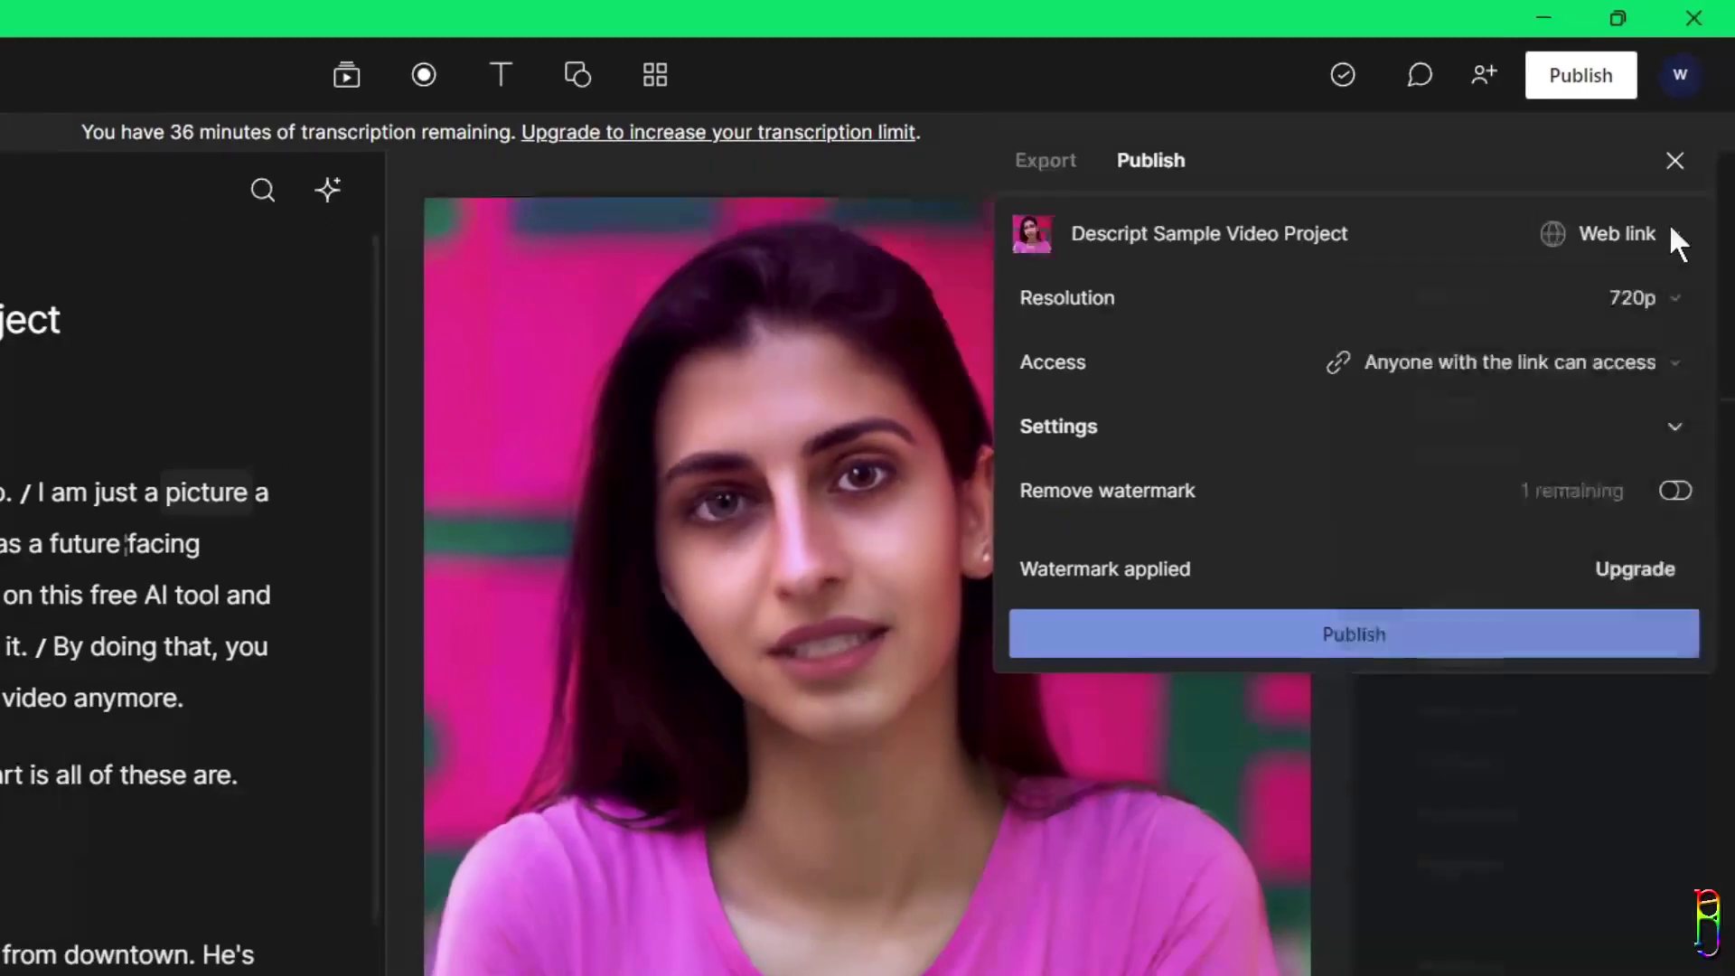
click(1669, 300)
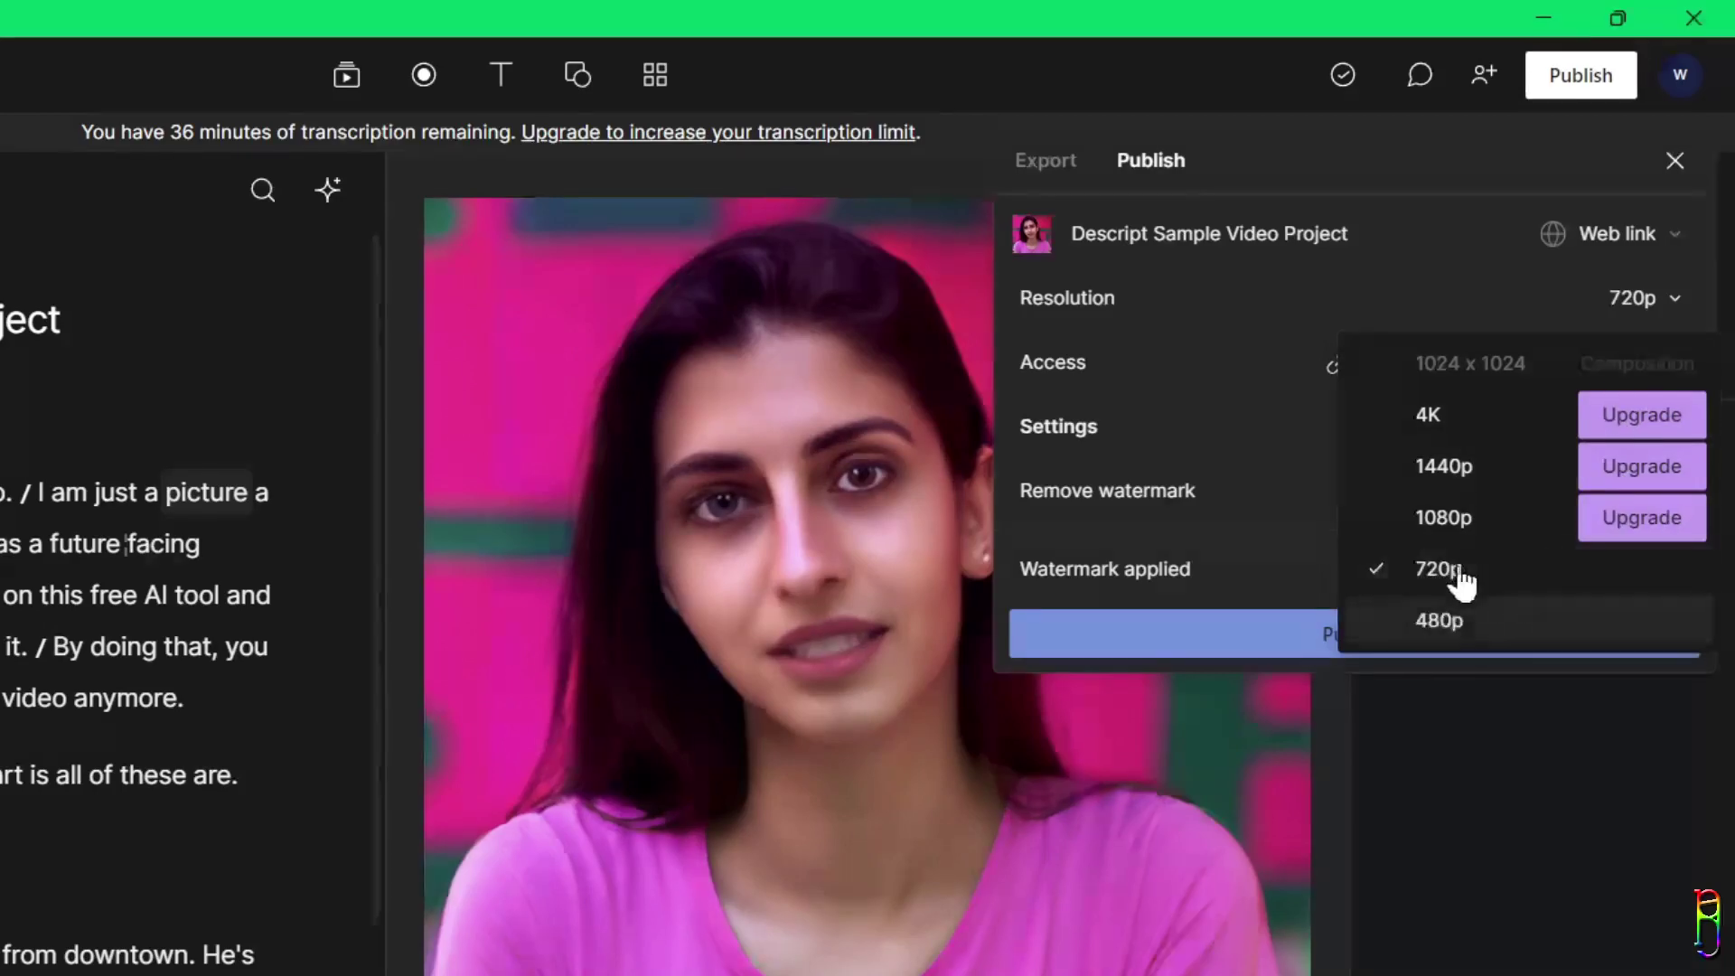
click(1278, 349)
click(1627, 365)
click(1645, 237)
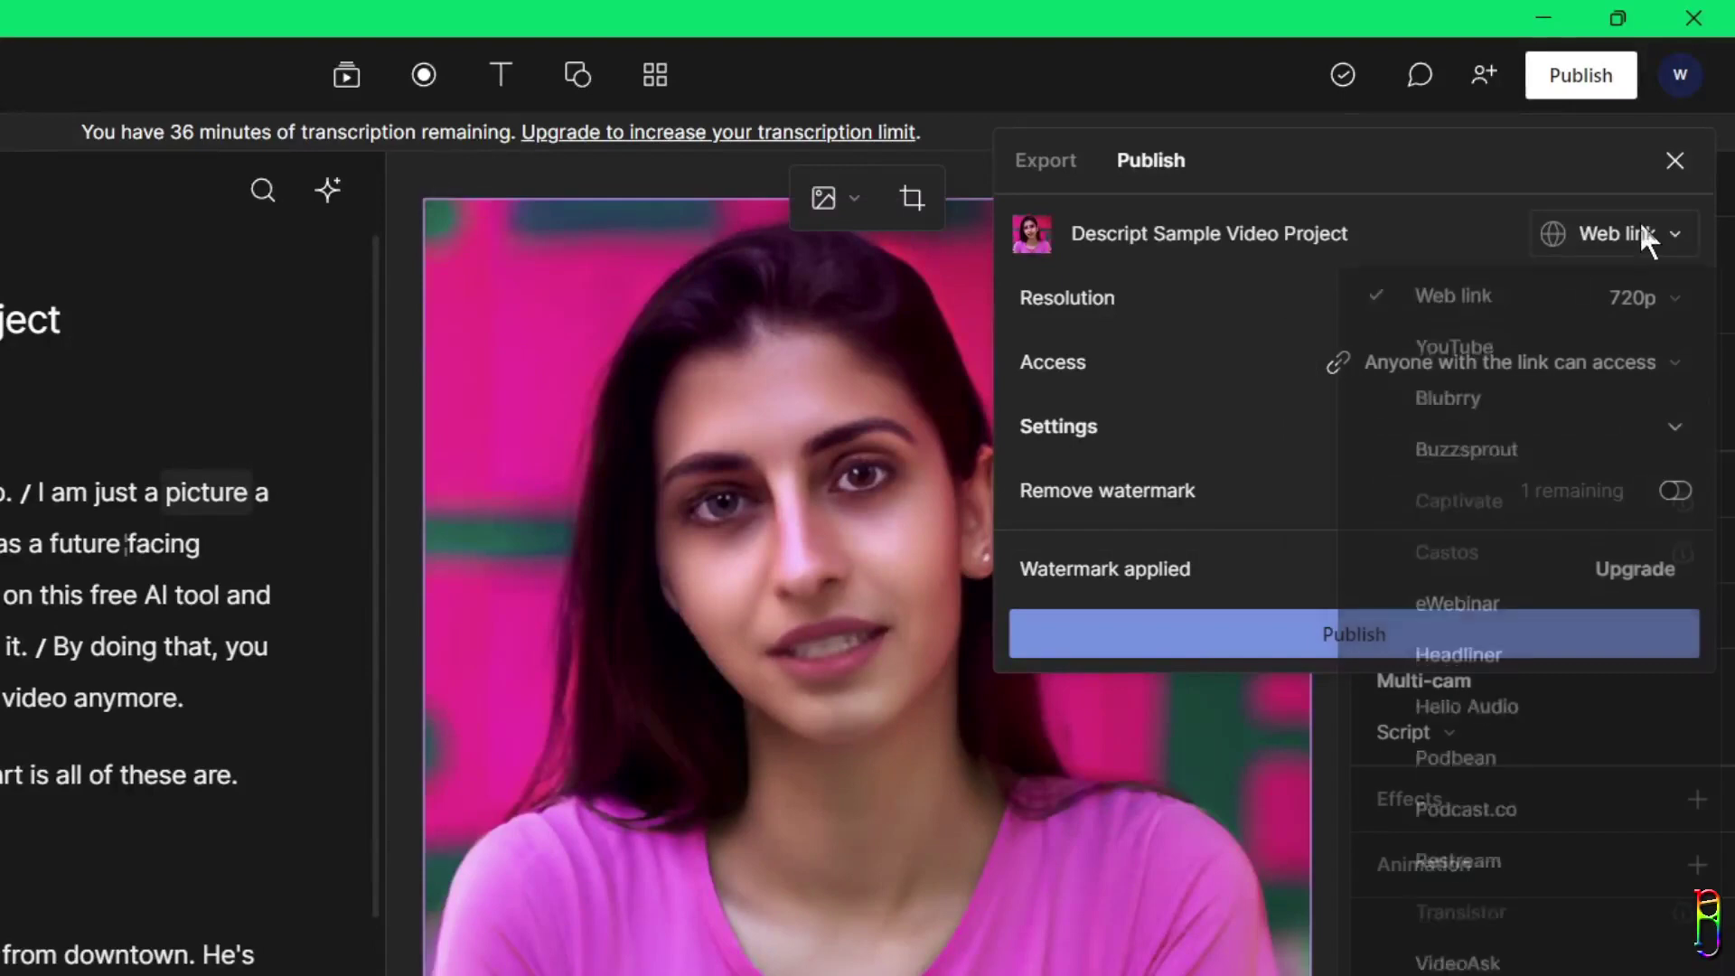
click(1676, 426)
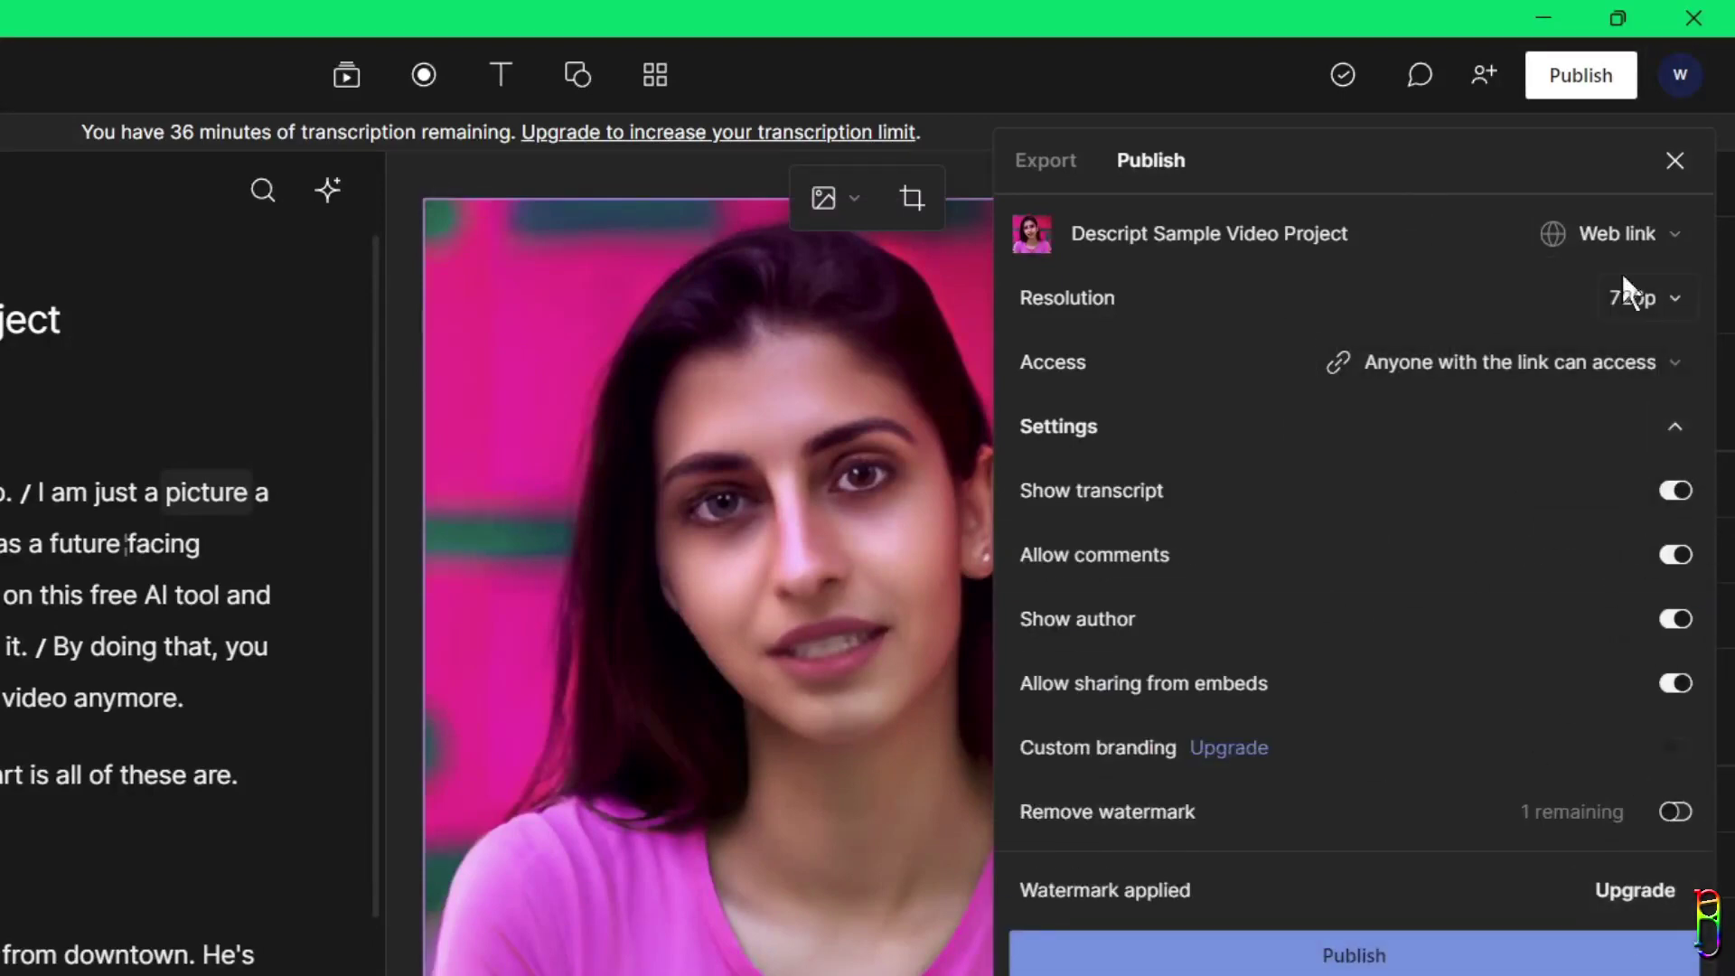
- Browse the Audio, GIF, Timeline, Transcript and Subtitles export options, then return to Video
click(1677, 360)
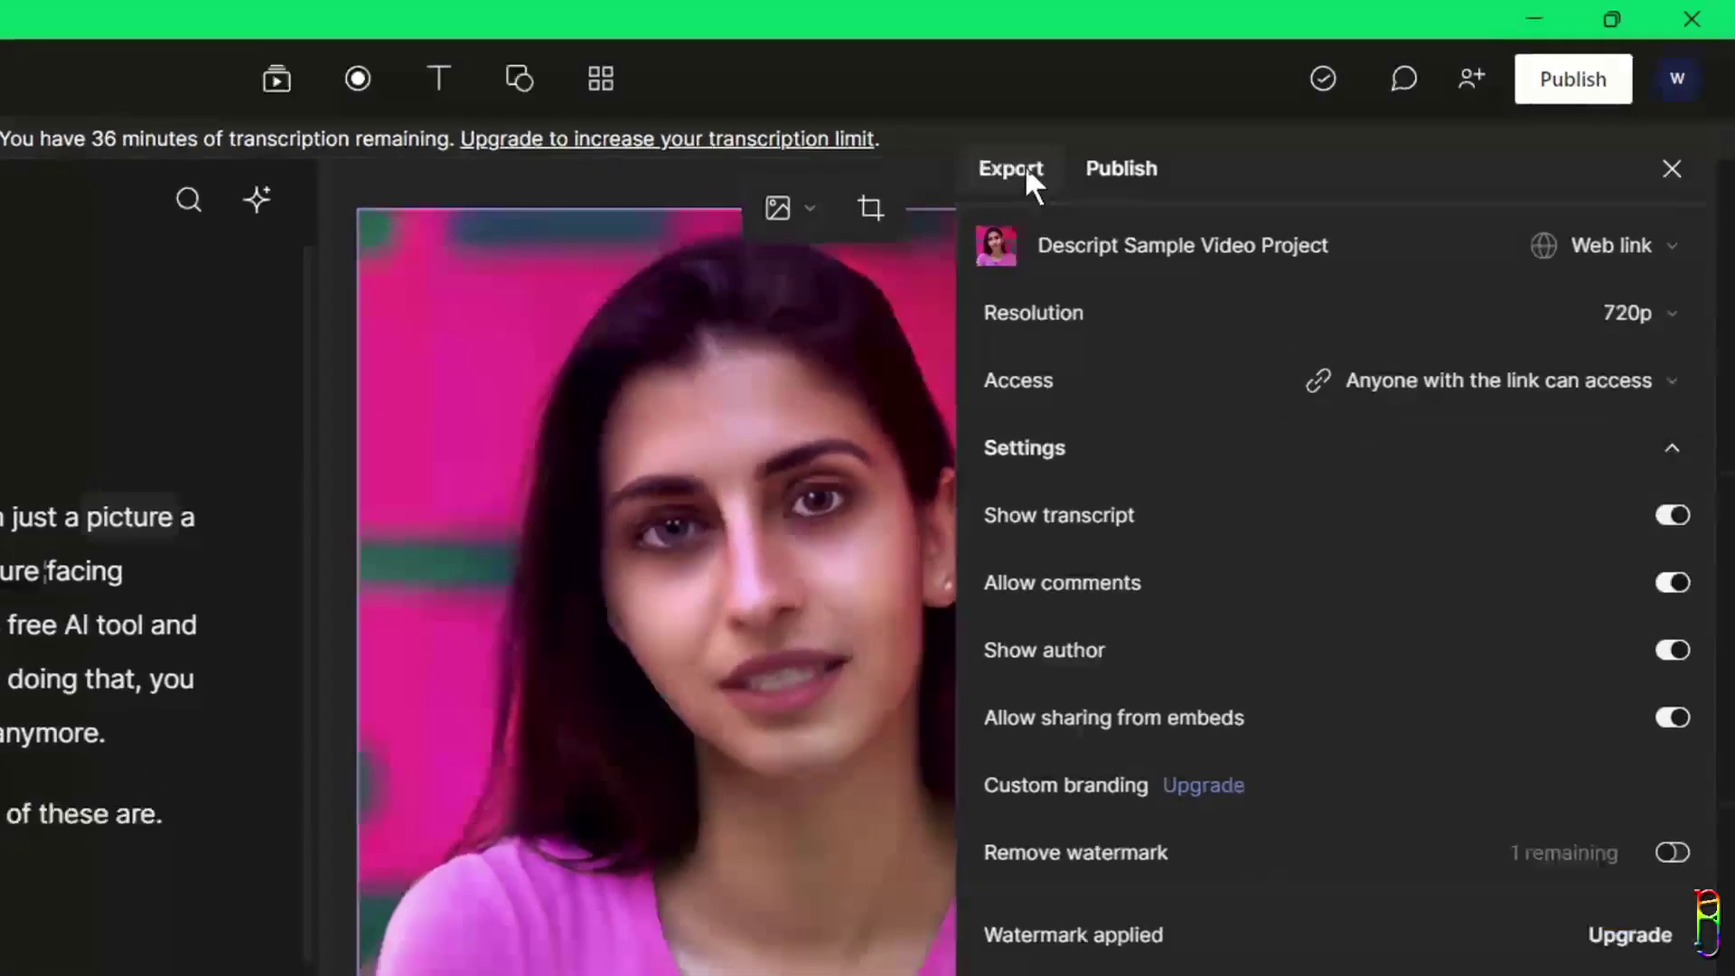
click(1046, 161)
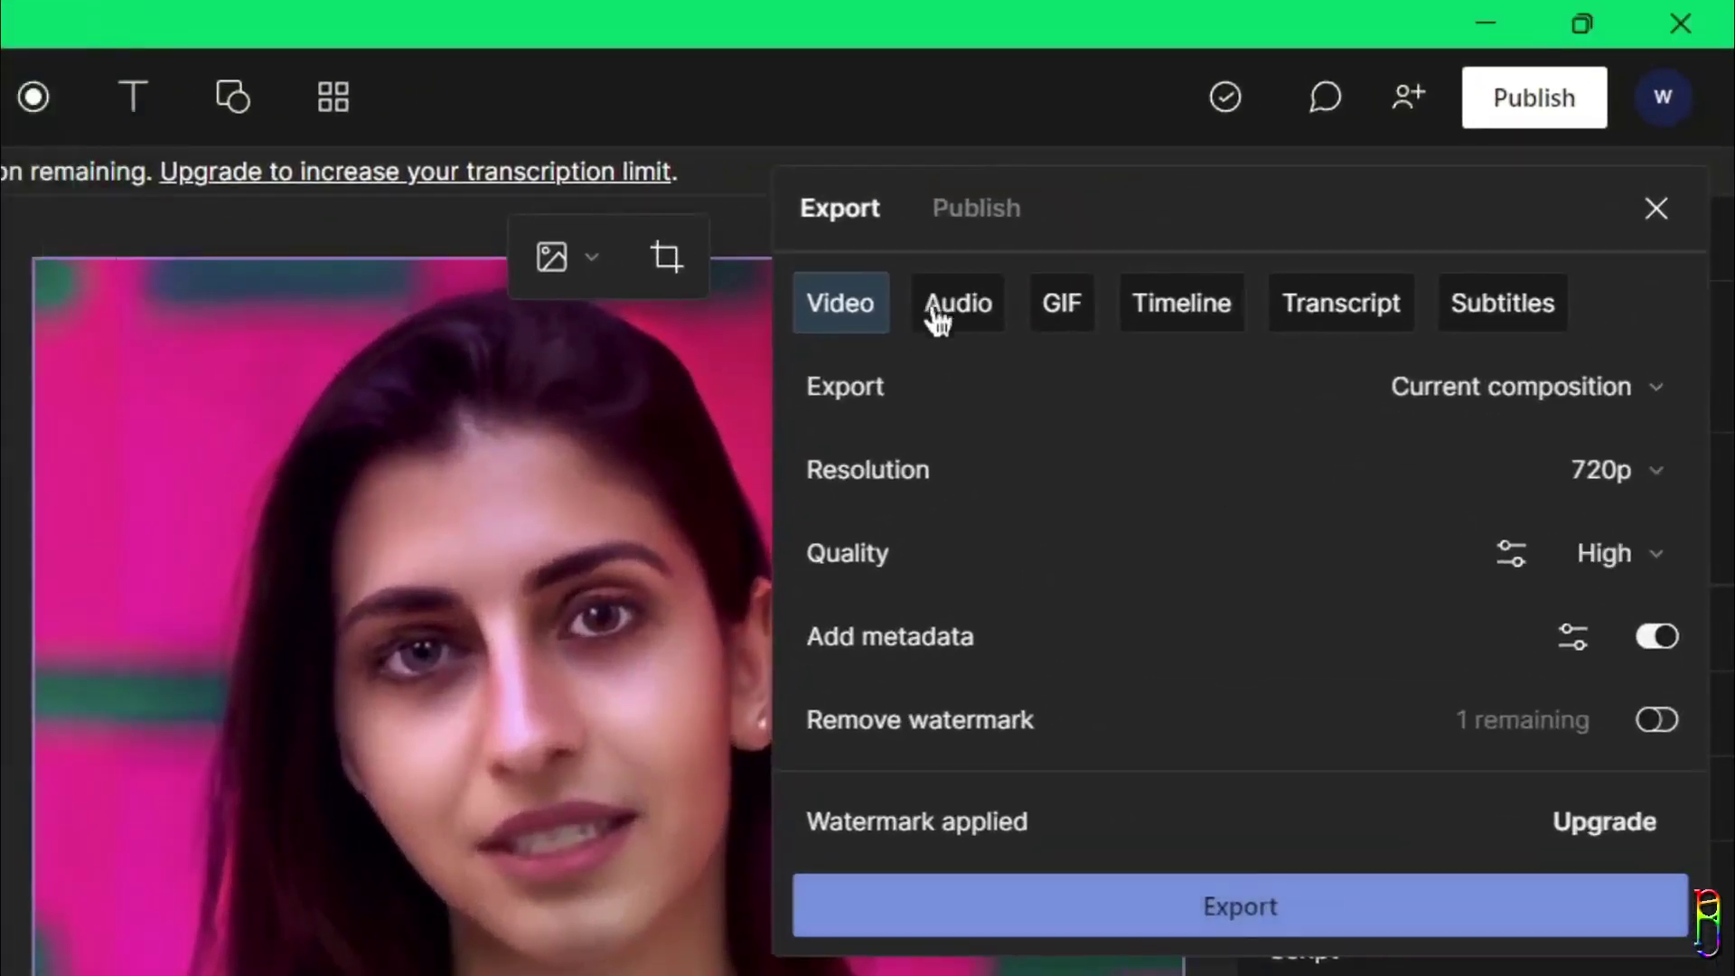
click(958, 308)
click(1053, 316)
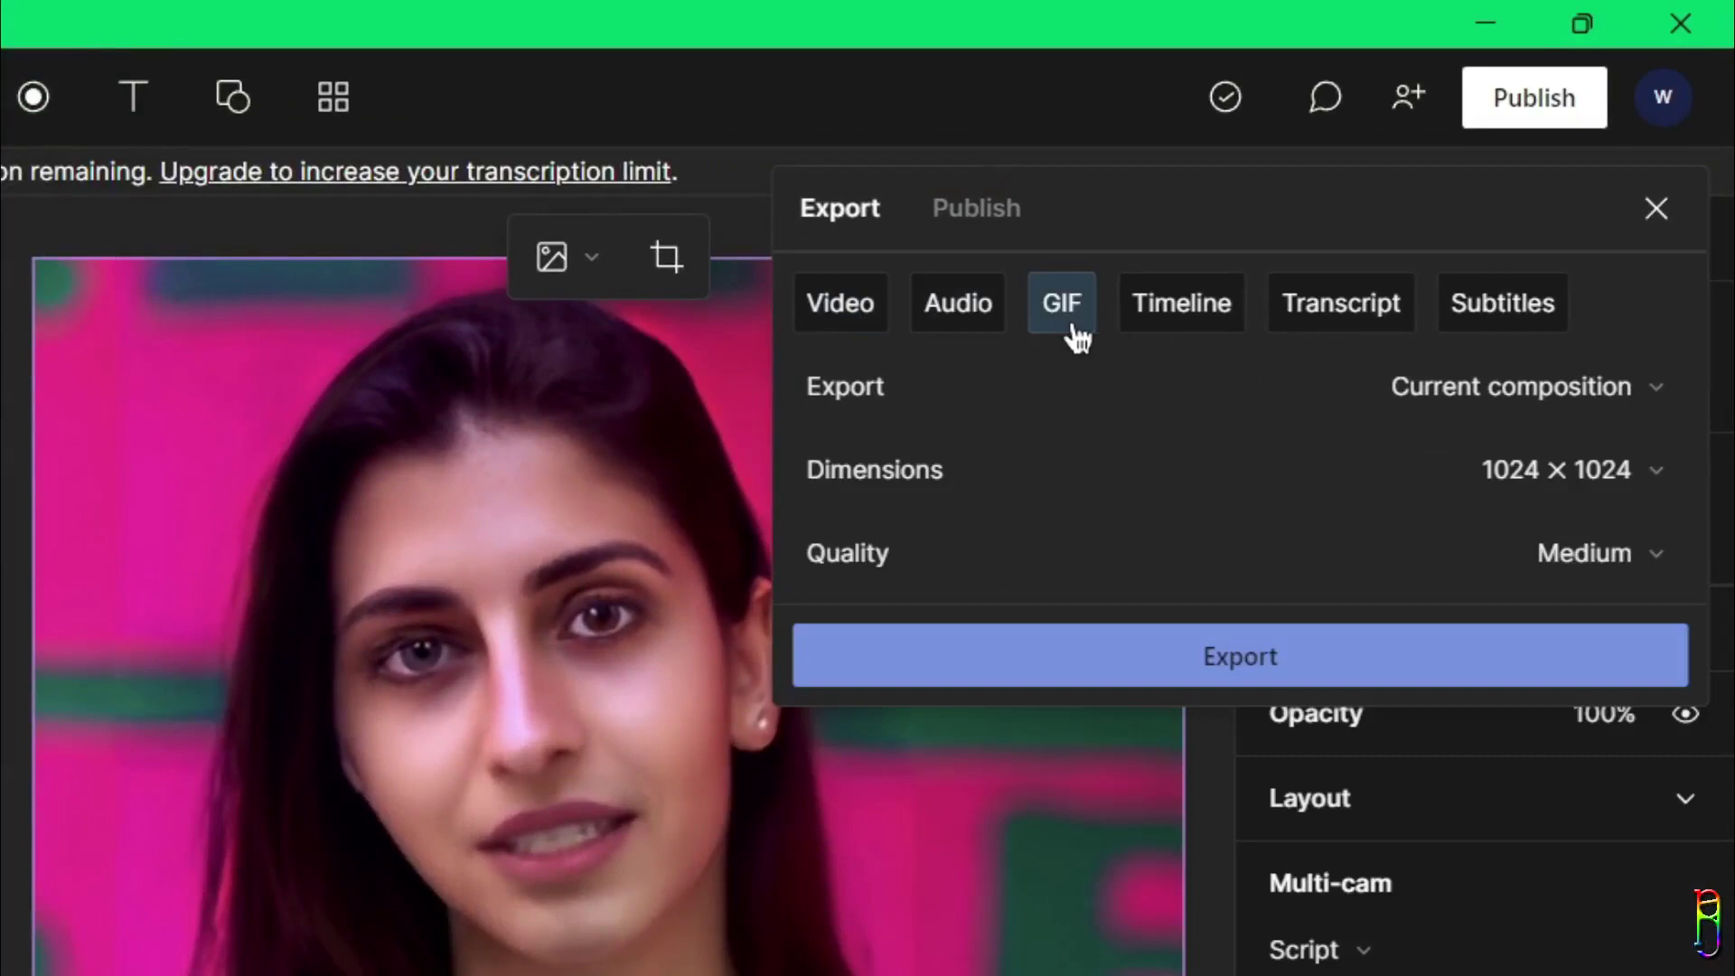
click(1186, 317)
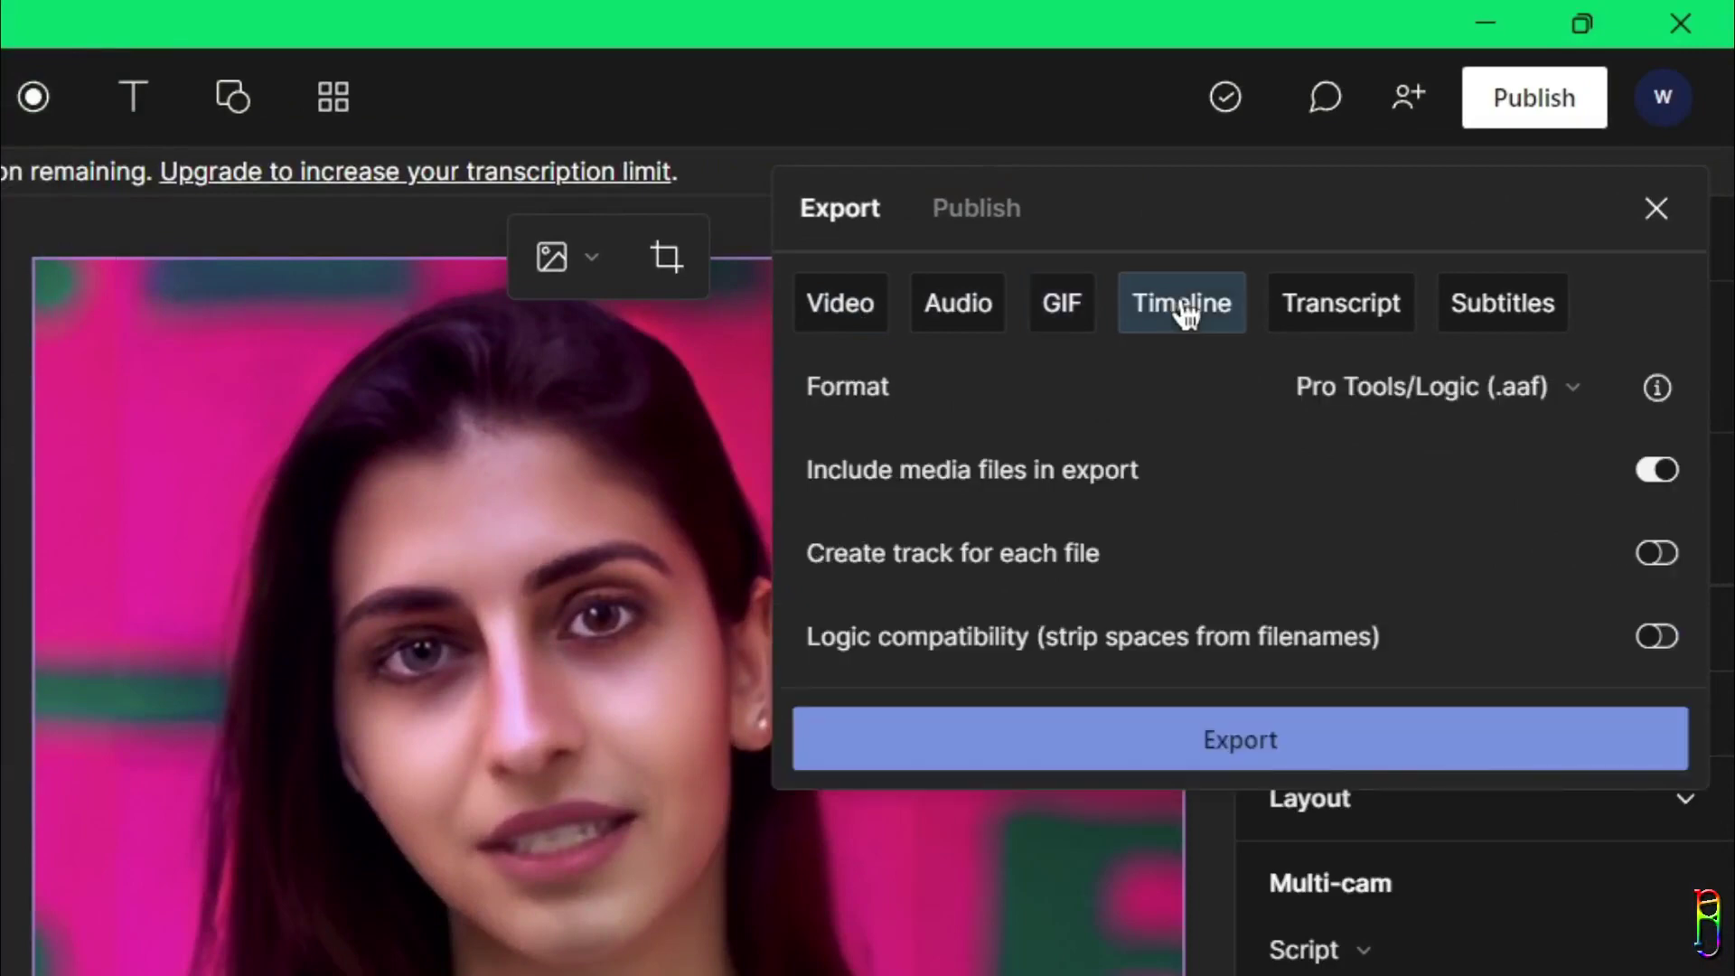
click(1378, 305)
click(1495, 303)
click(830, 312)
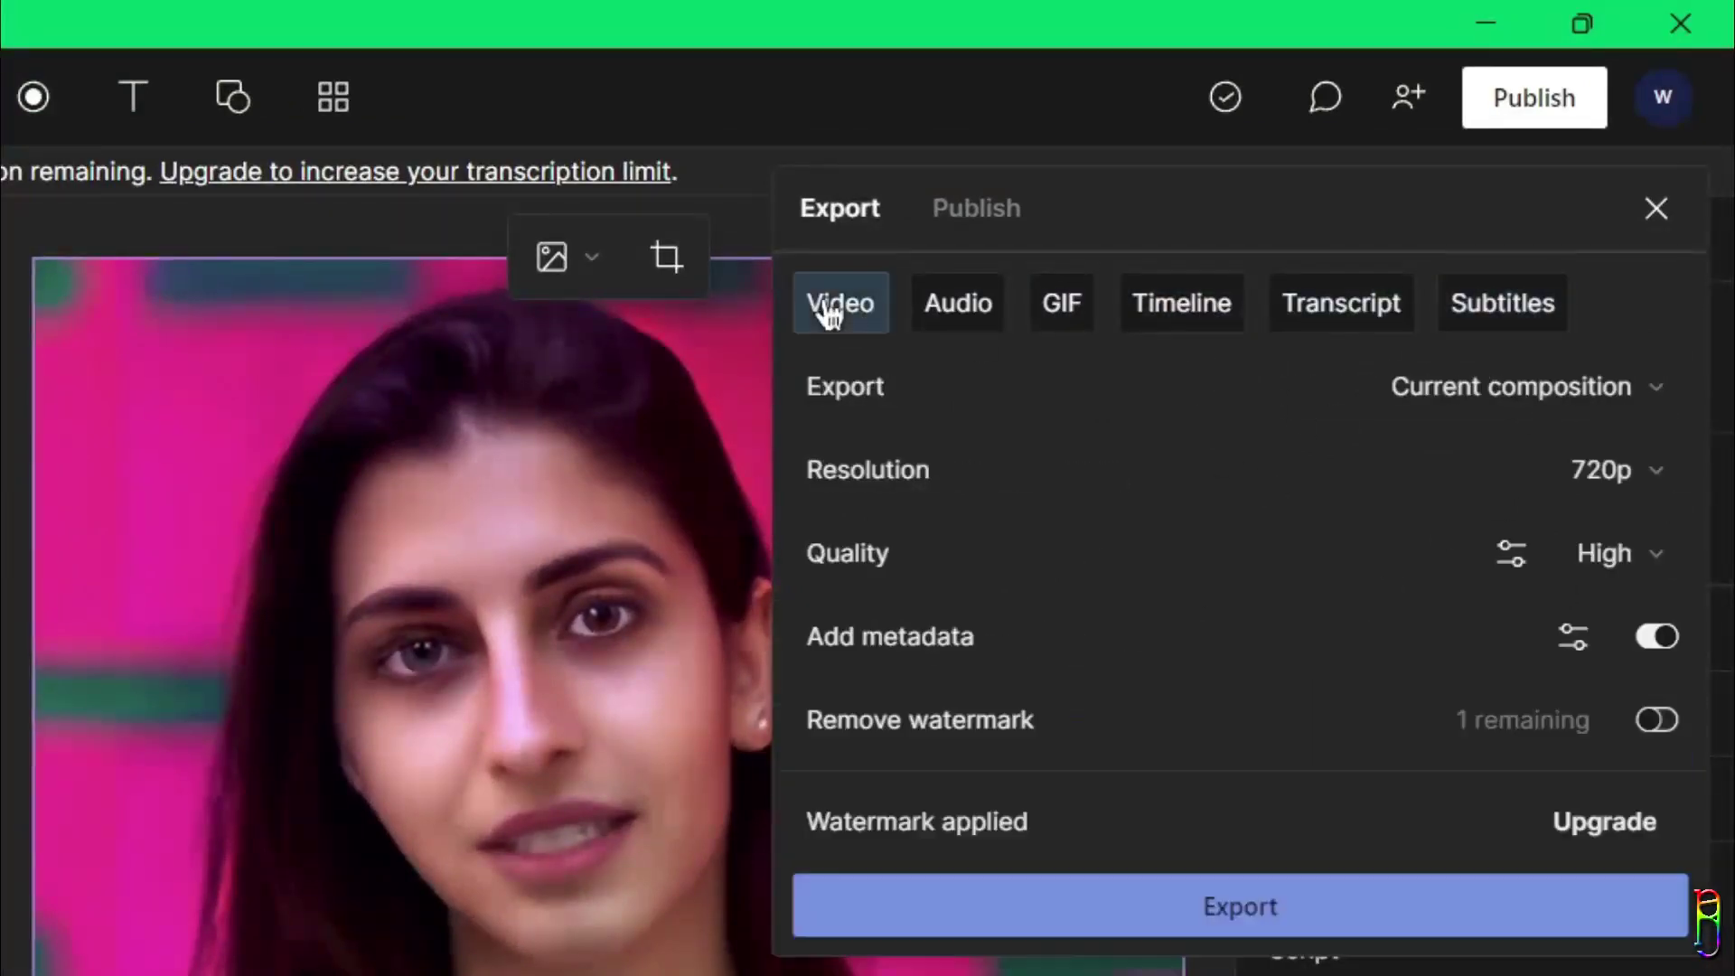
- Keep the video export at 720p and set its quality to High
click(1656, 472)
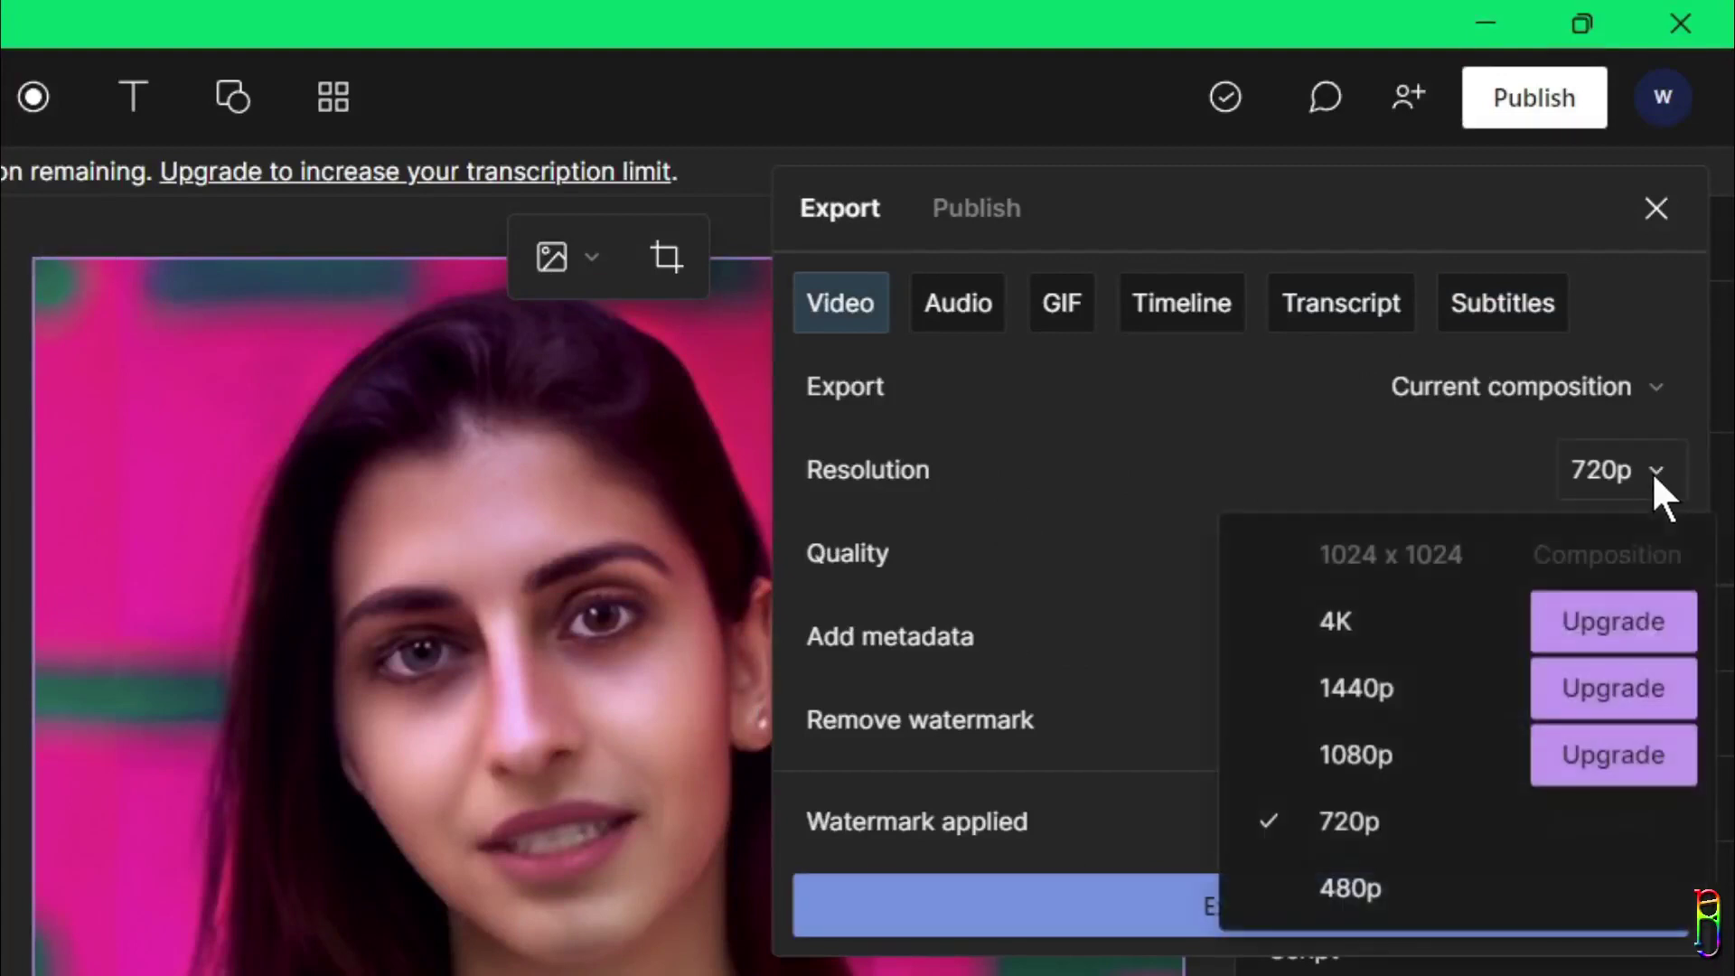
click(1157, 446)
click(1629, 551)
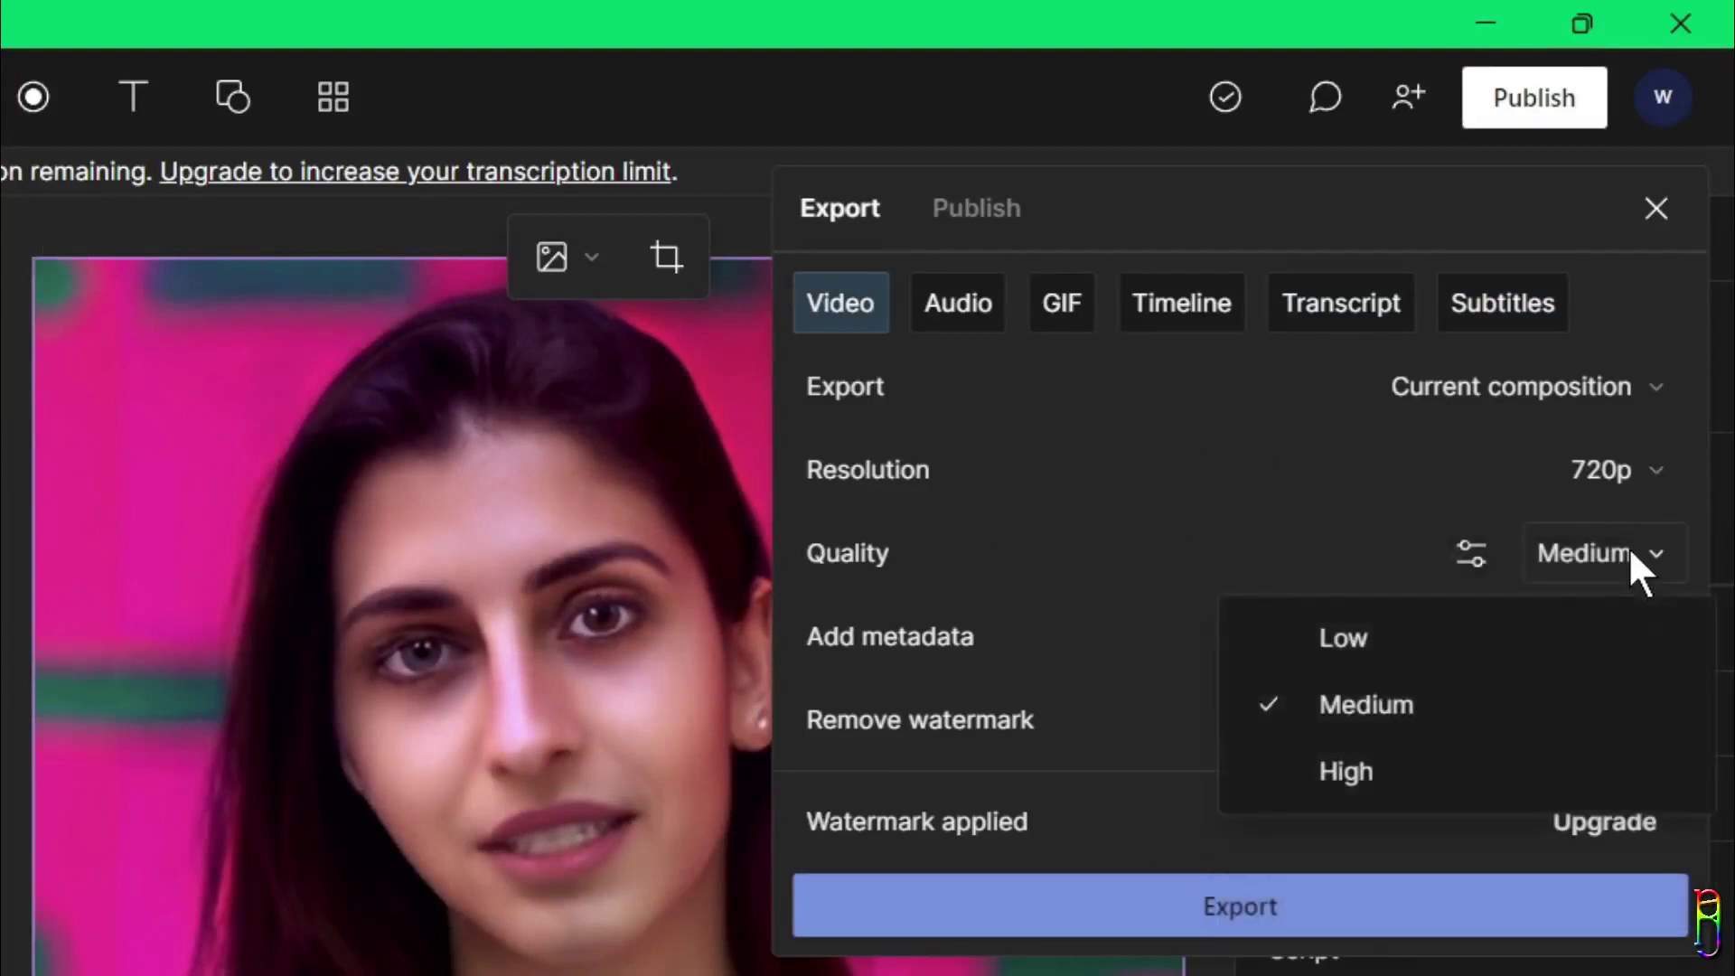
click(1347, 774)
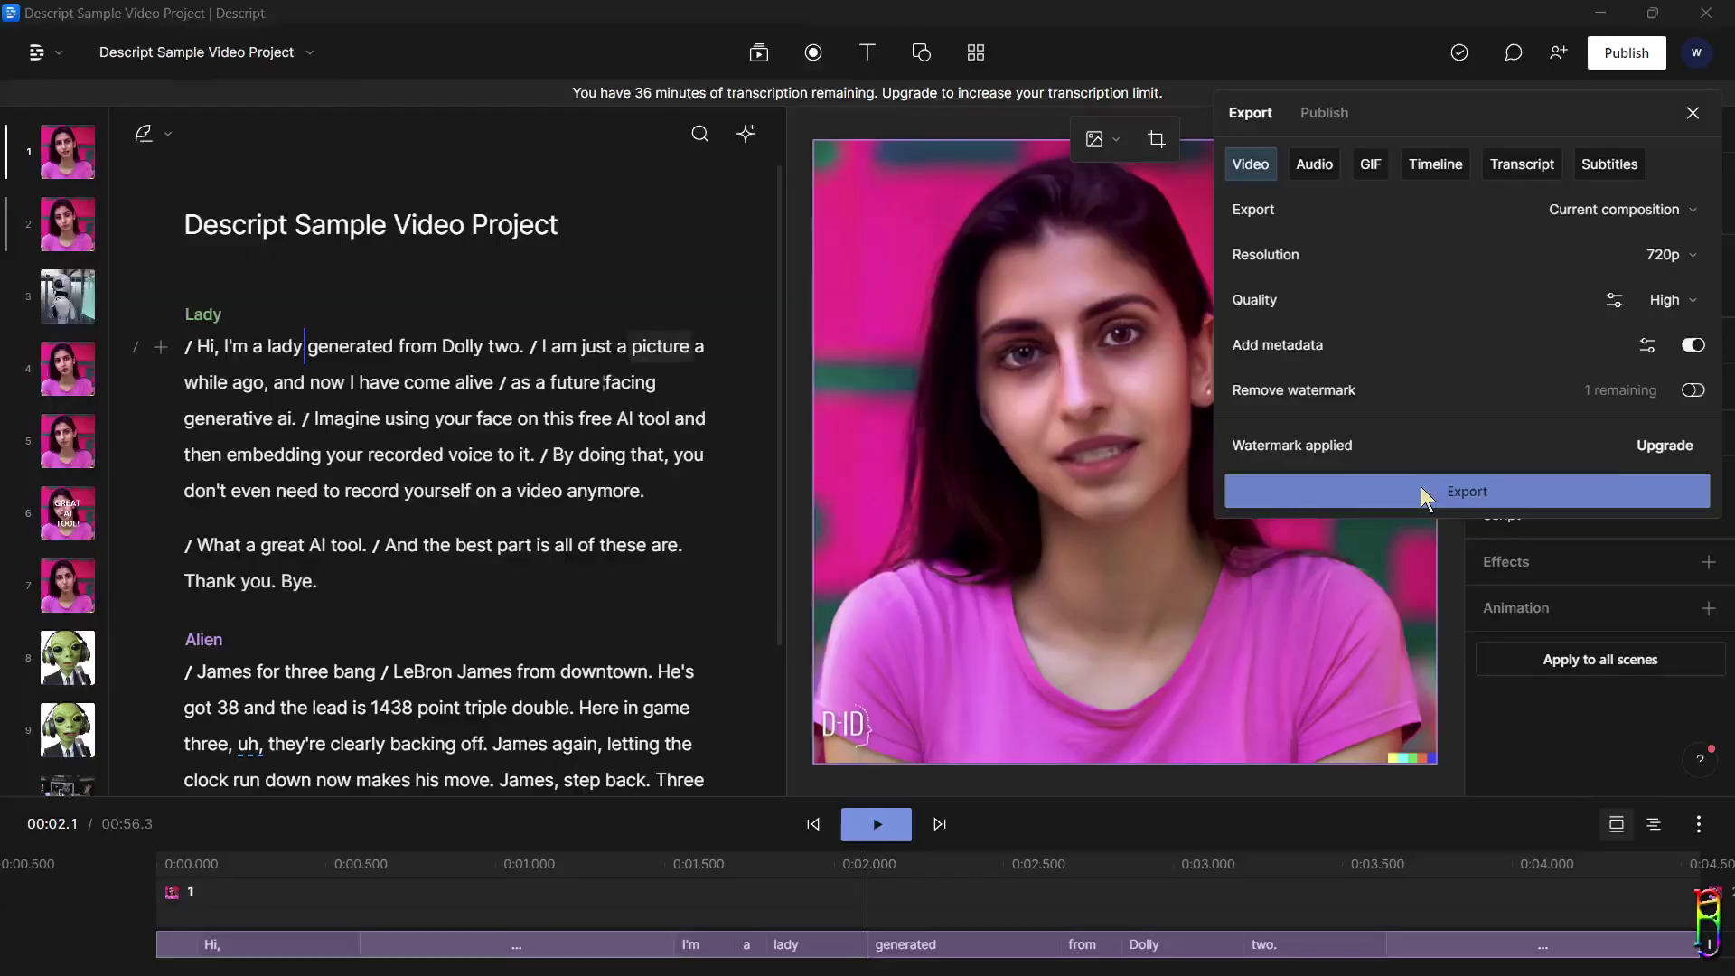
- Save 'Descript Sample Video Project.mp4' in Descript Editing and open it from its folder
click(1425, 623)
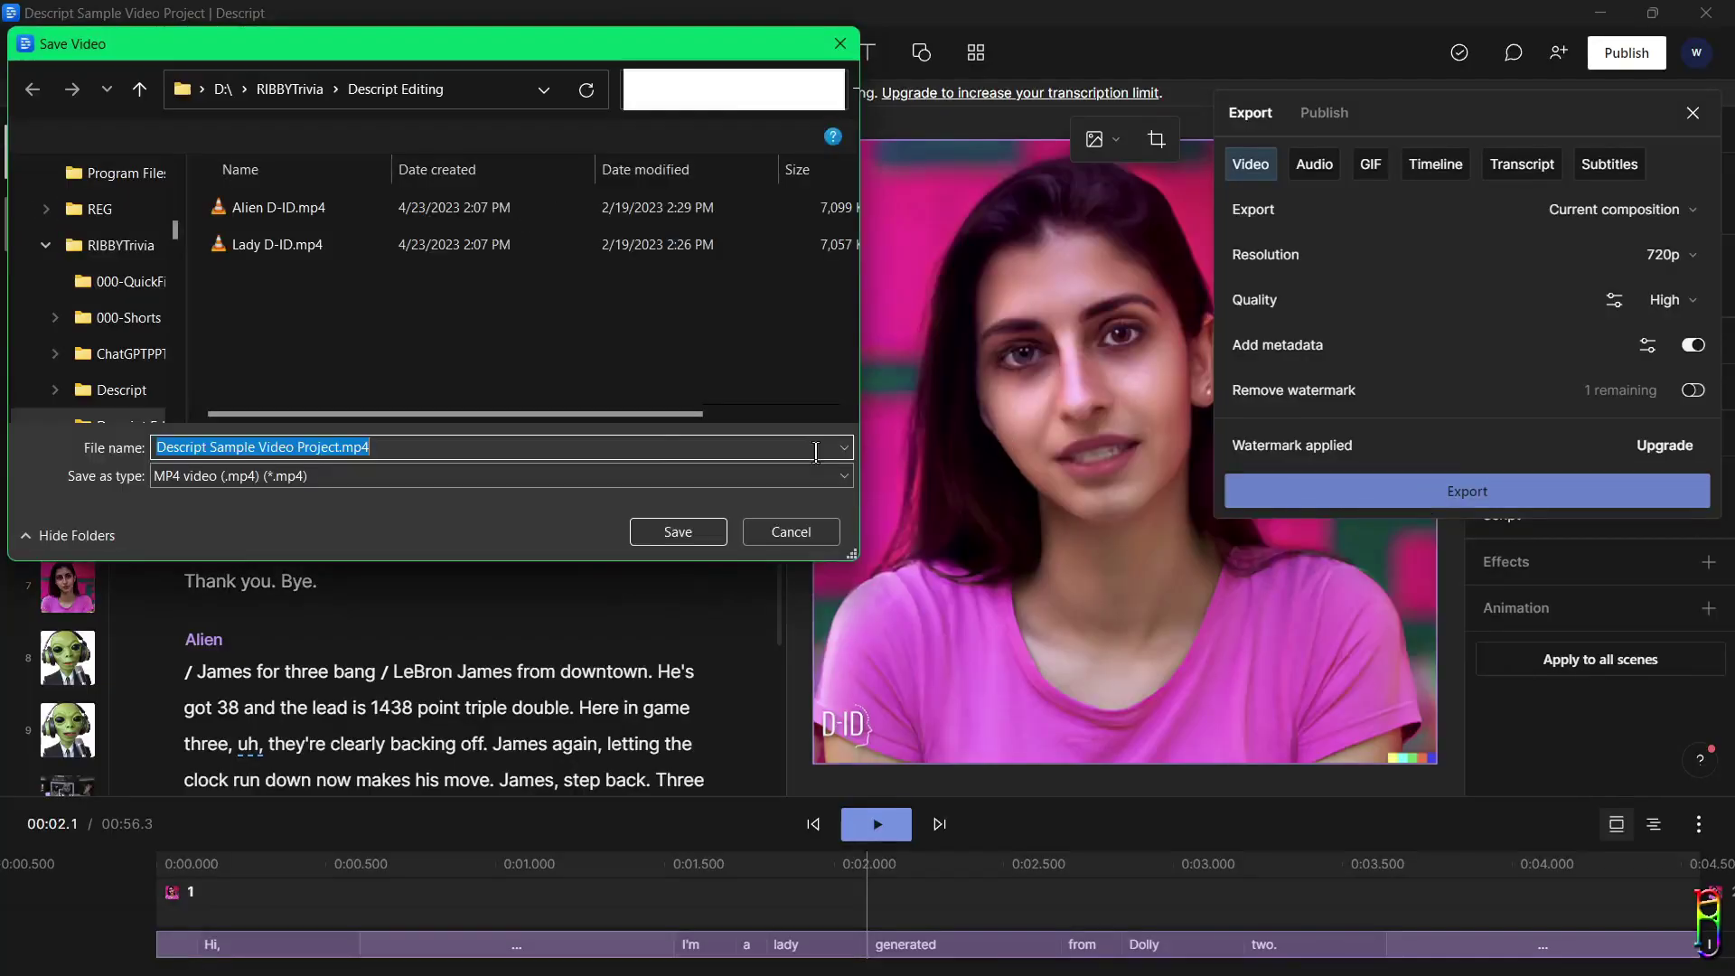
click(691, 535)
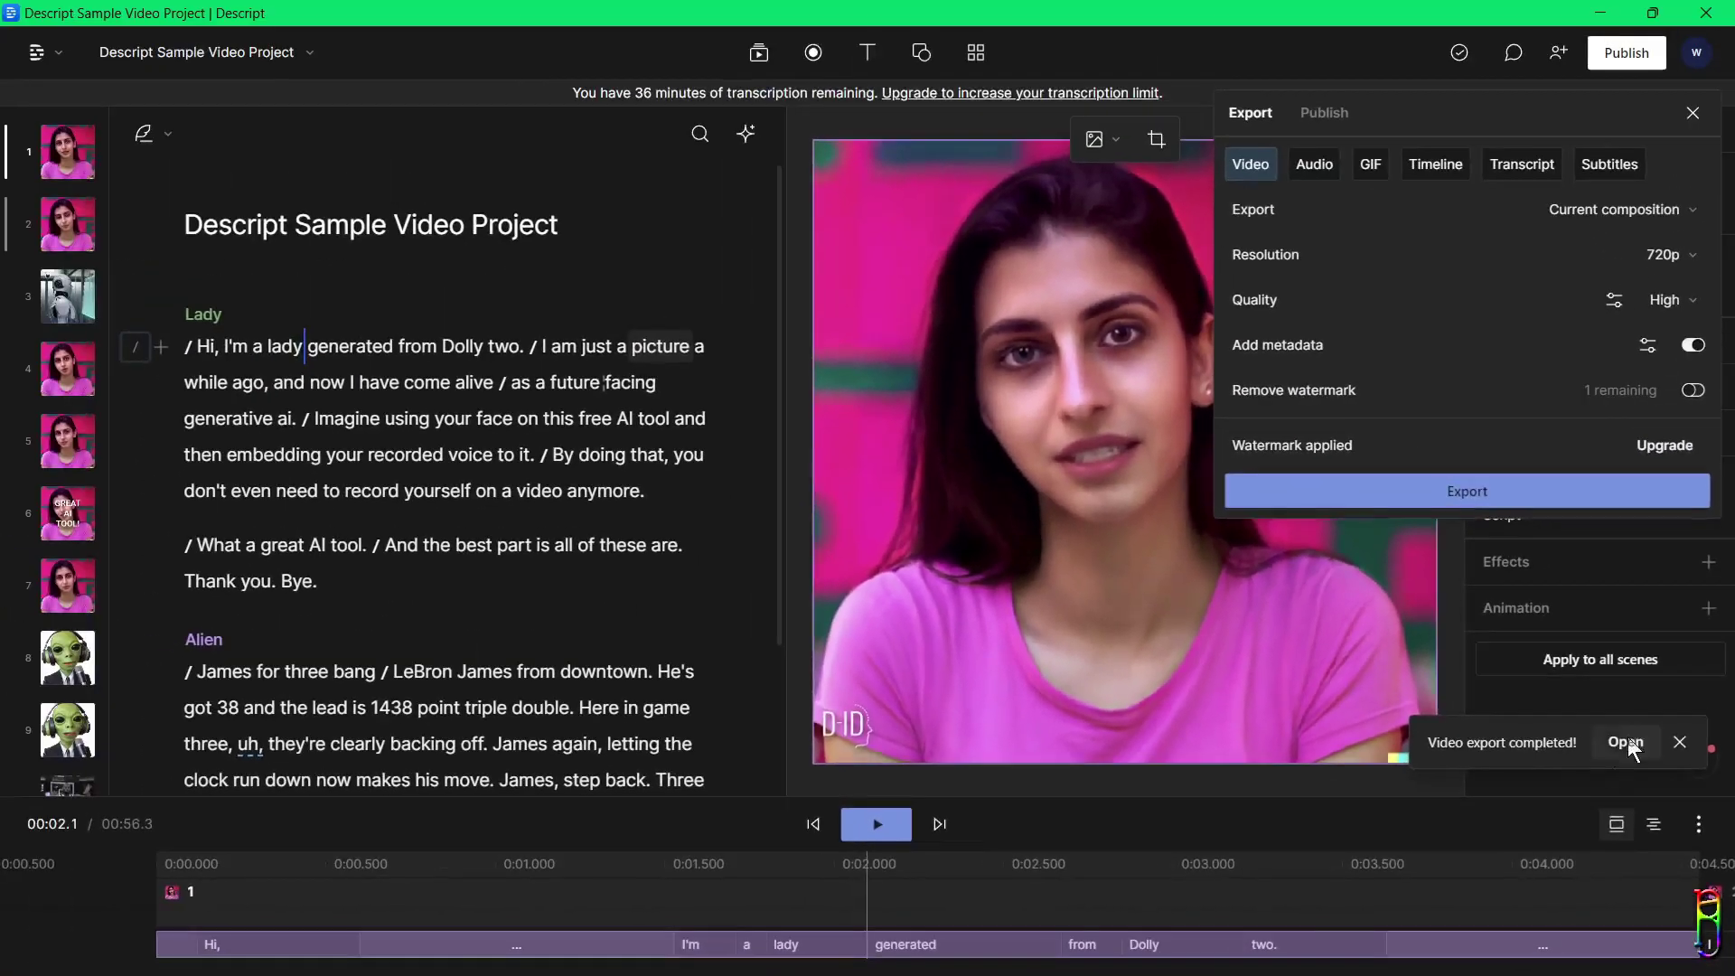
click(1401, 412)
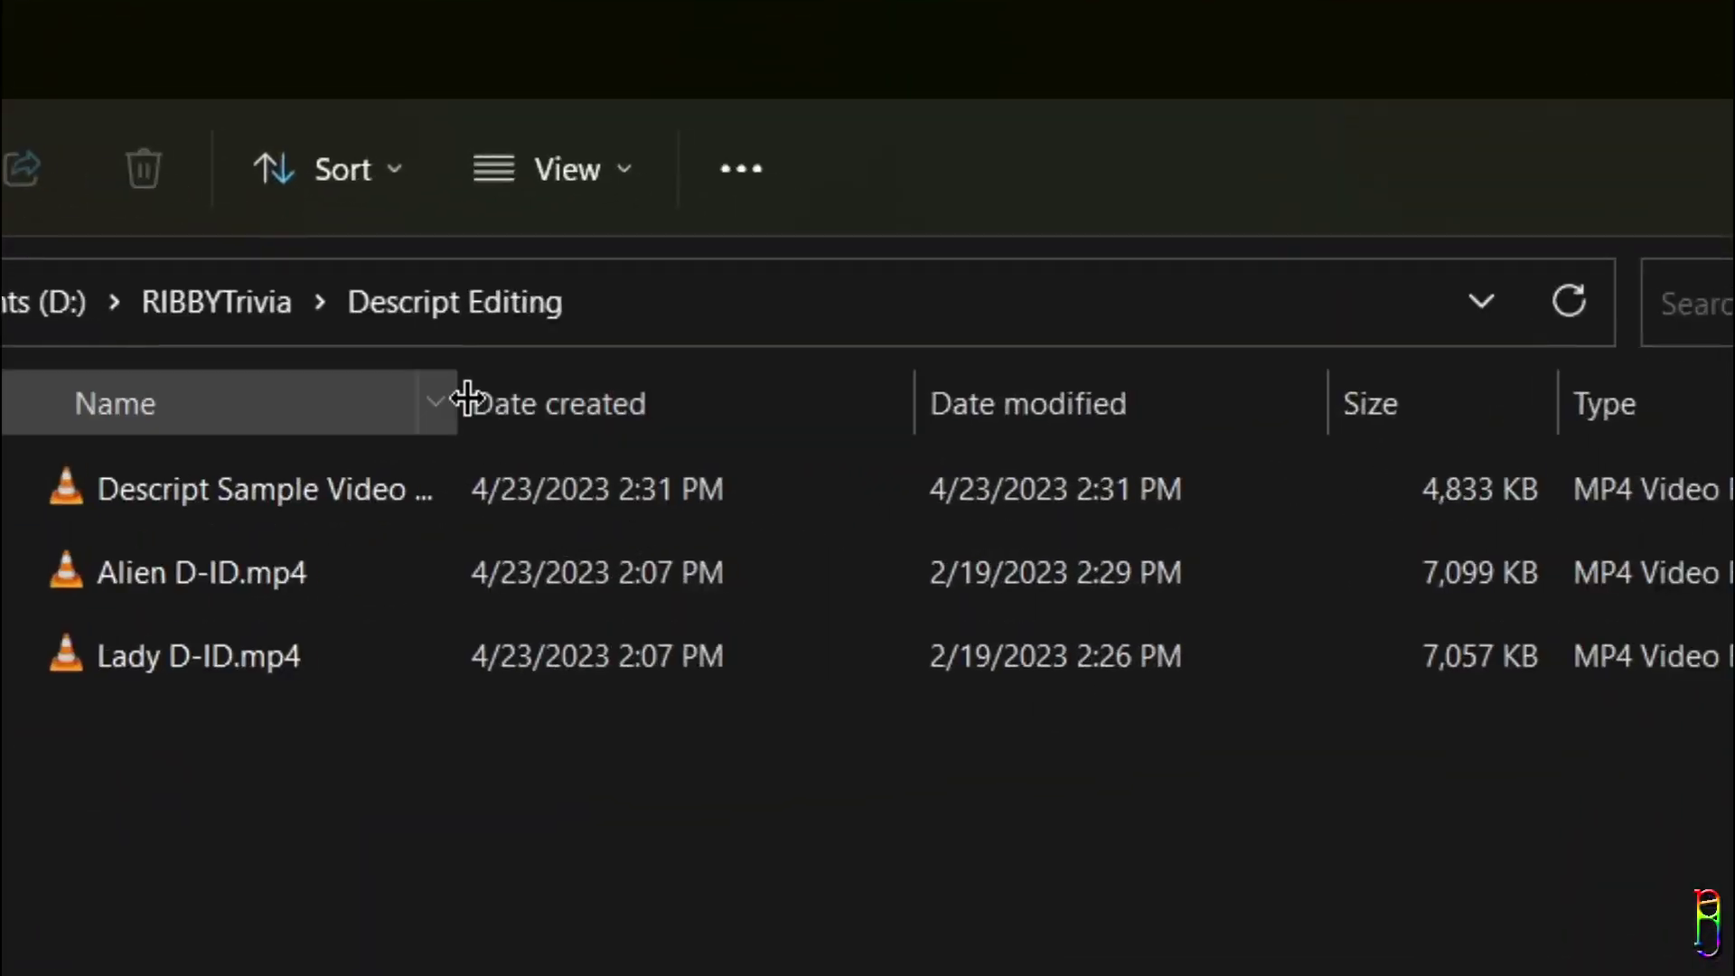
drag(821, 368, 883, 368)
double_click(379, 497)
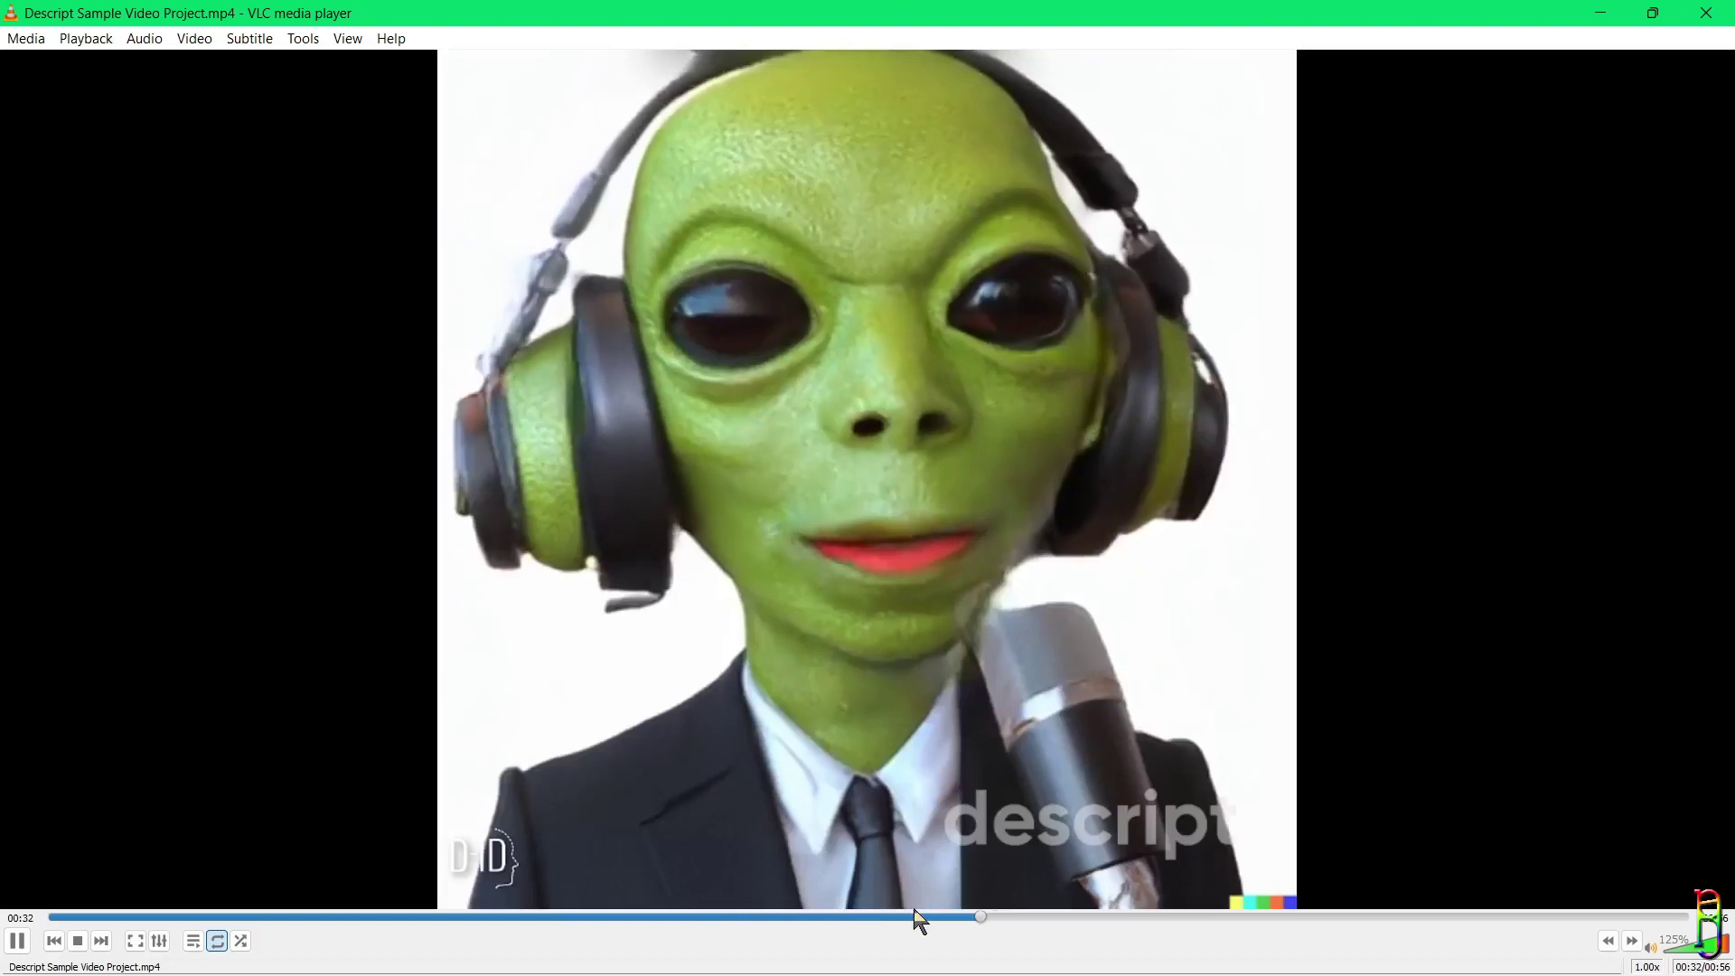
- Skip through the basketball and alien scenes in VLC, then close the player
click(908, 916)
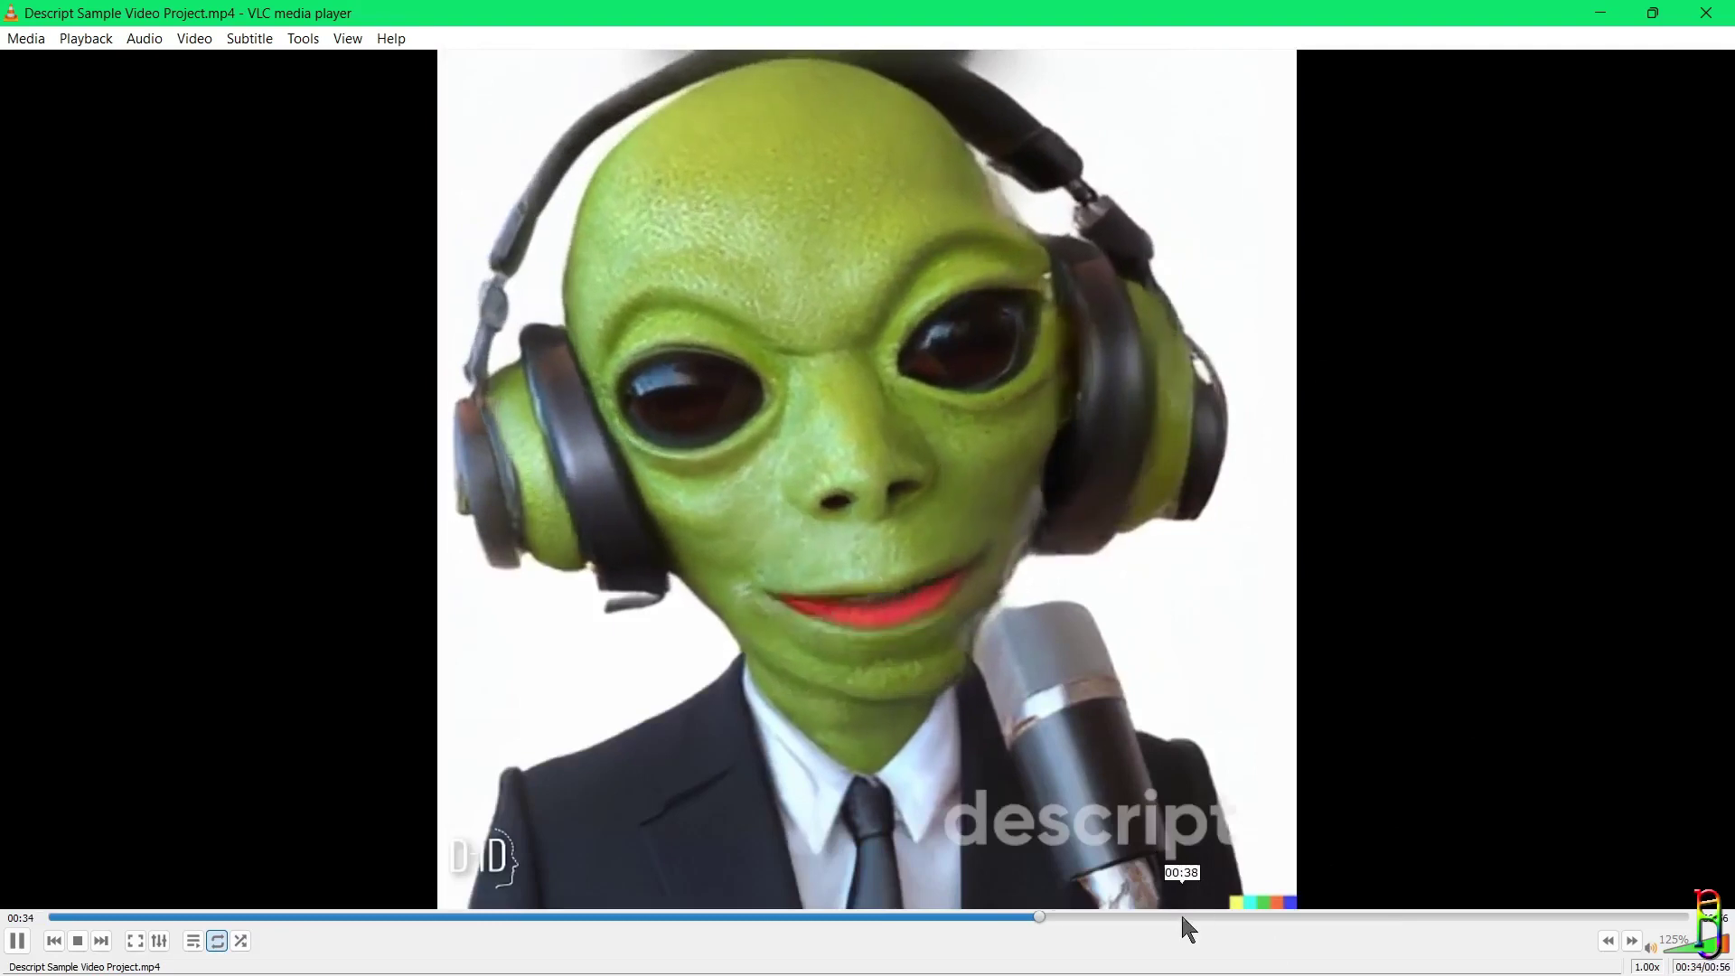
click(1167, 917)
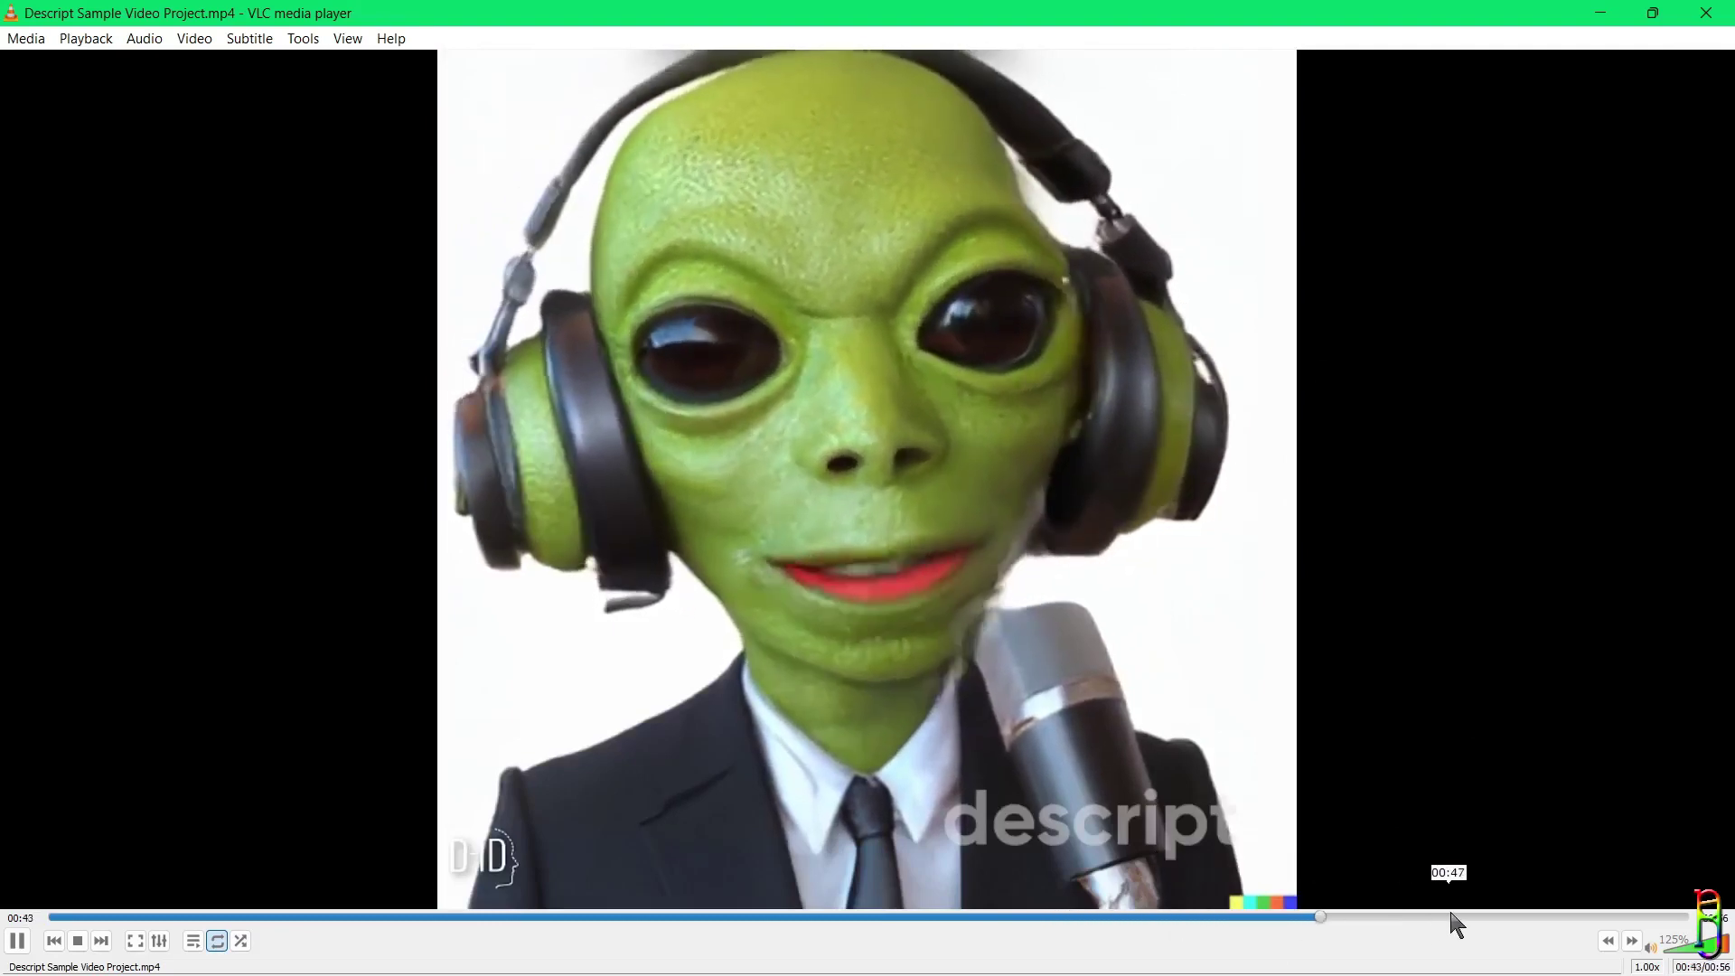
click(1482, 917)
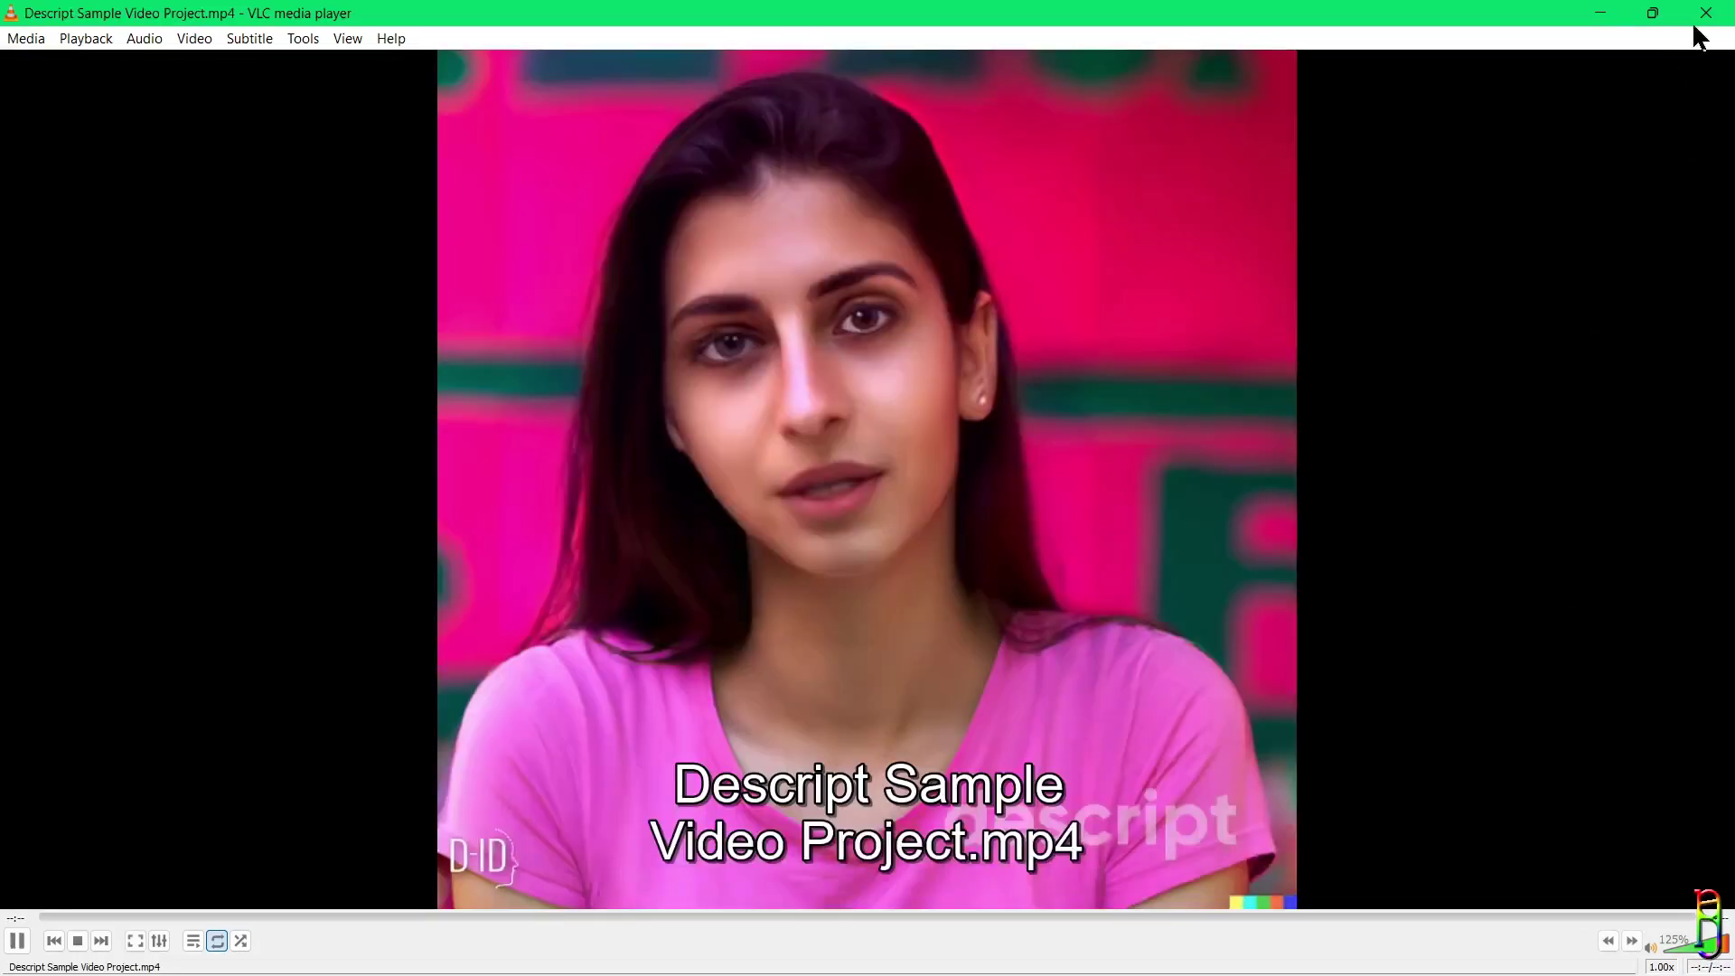
click(1705, 14)
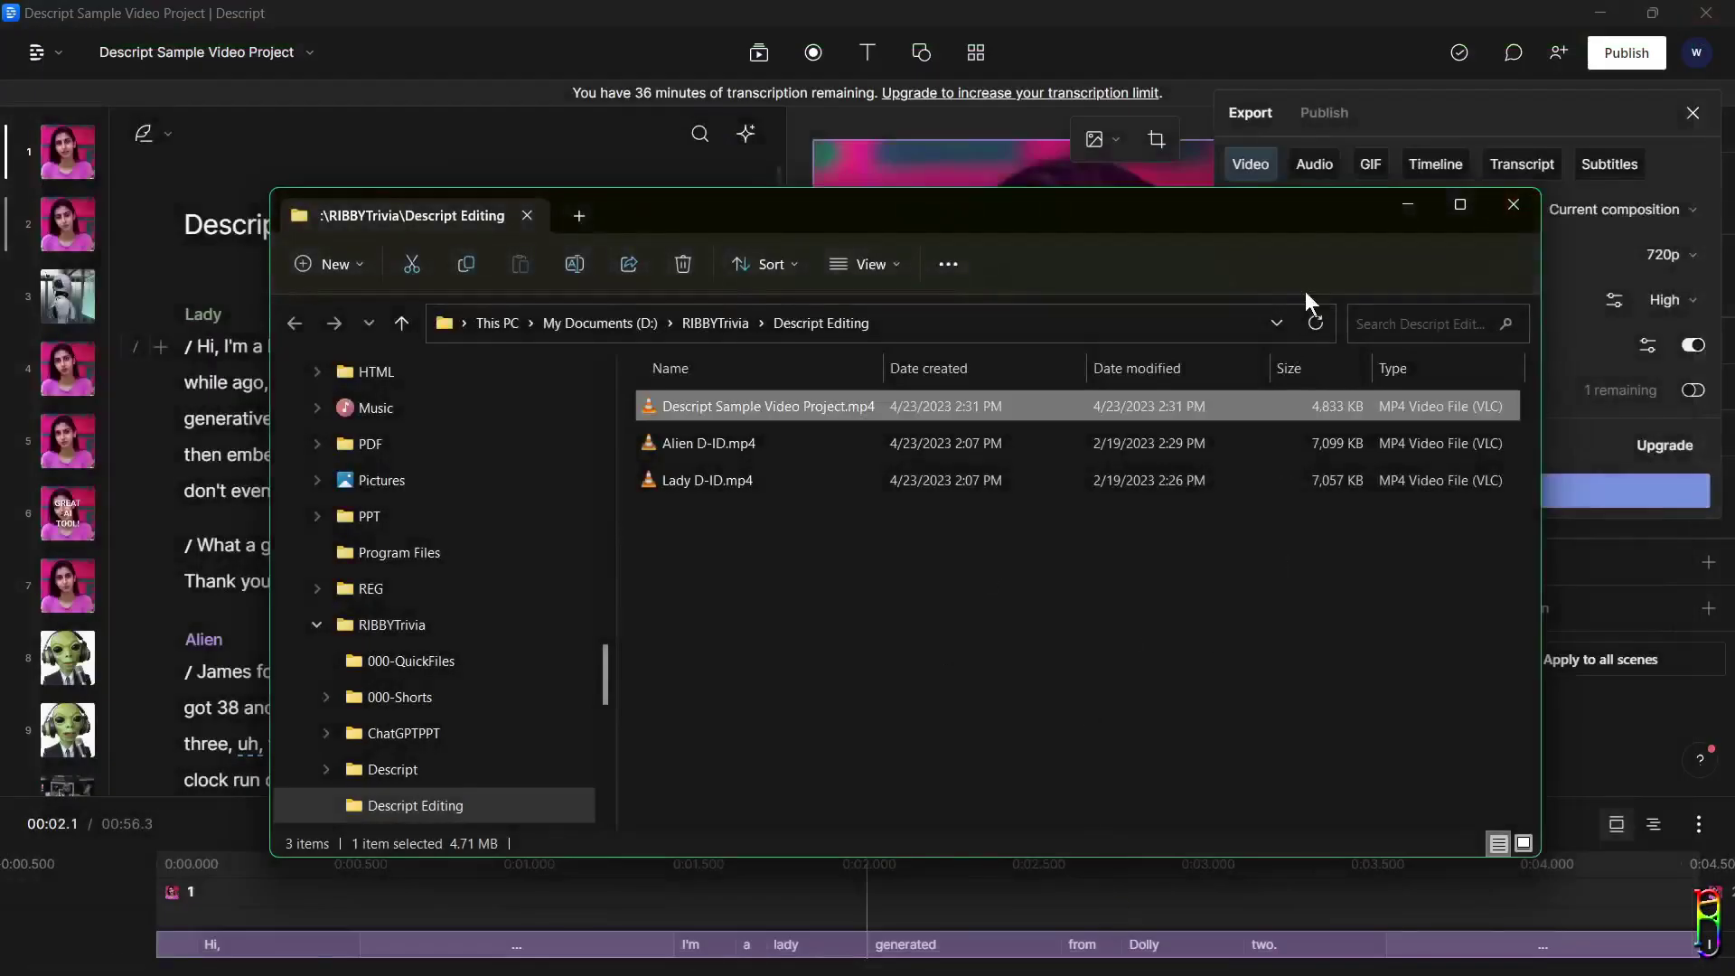
- Return to Descript, close the Export panel, and check the Correct/Overdub/Write mode list
click(1265, 13)
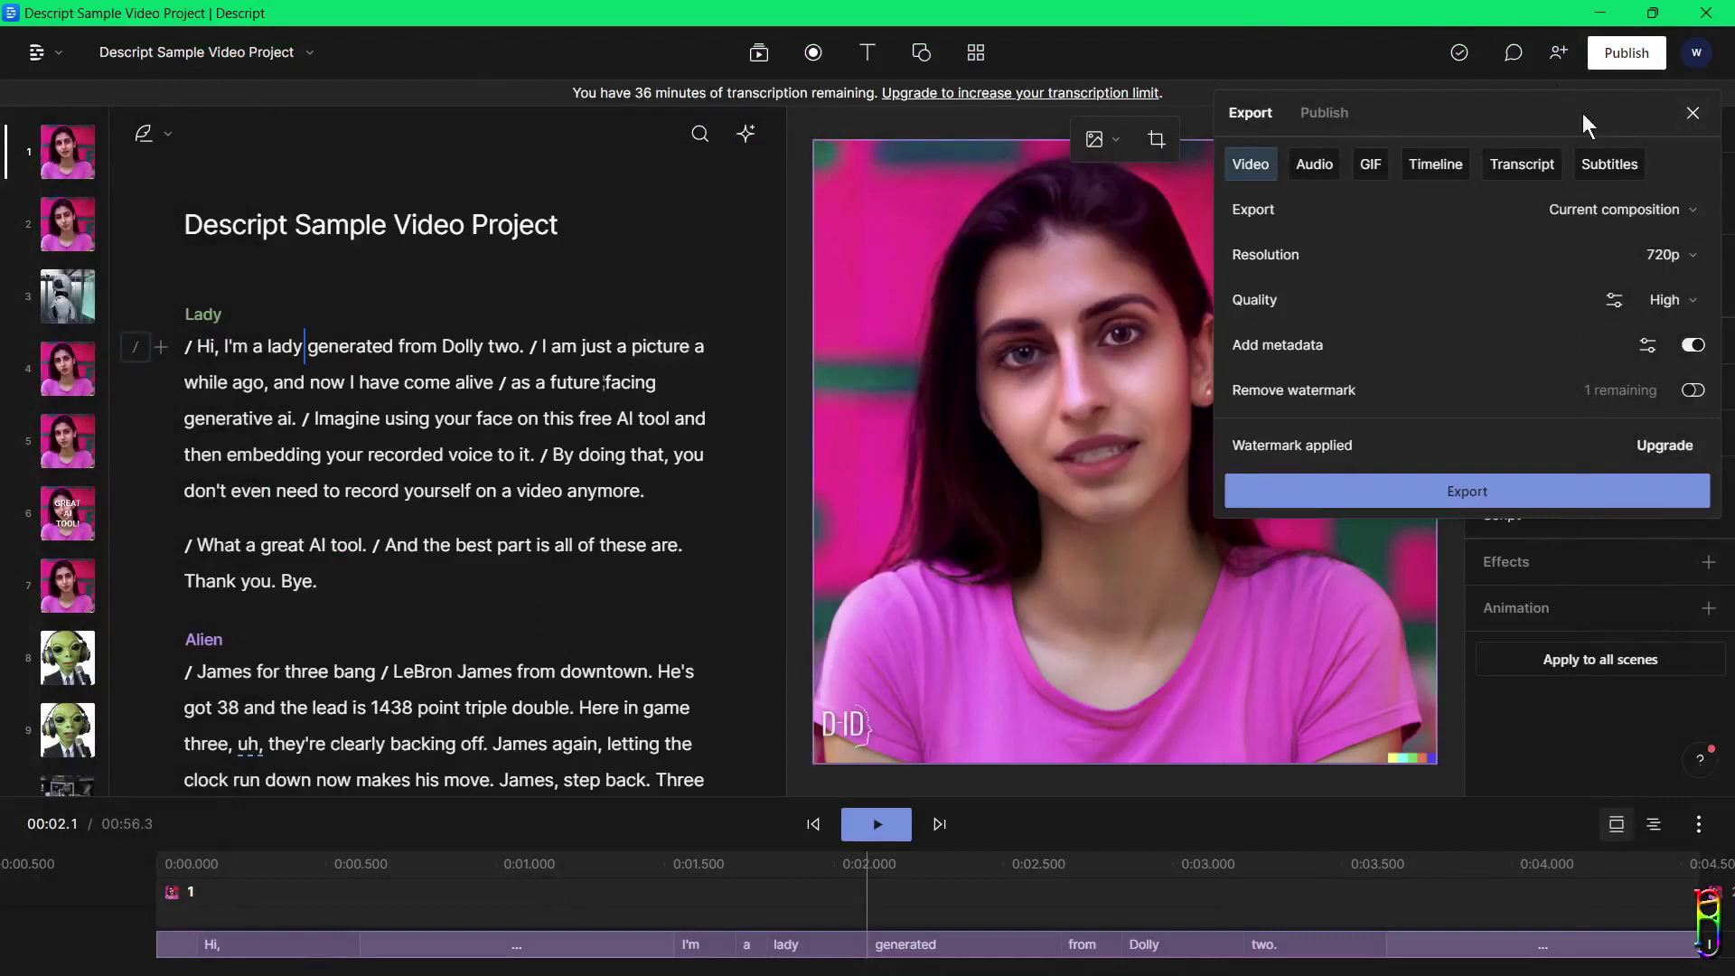
click(1693, 113)
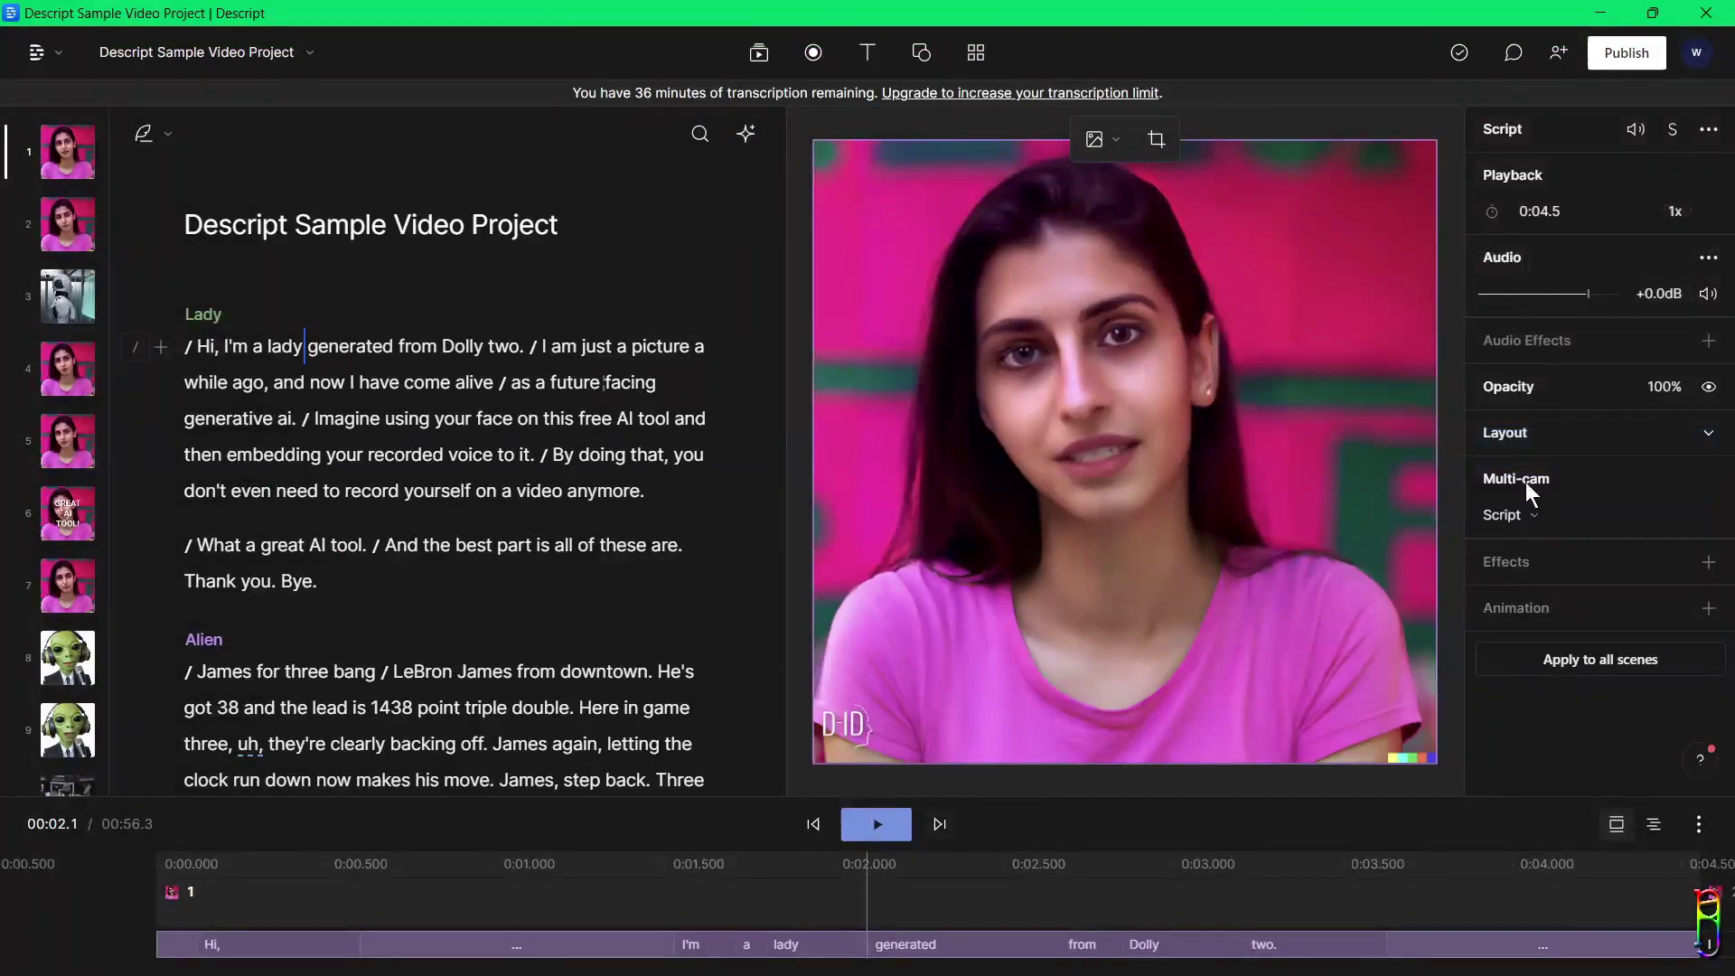
click(165, 135)
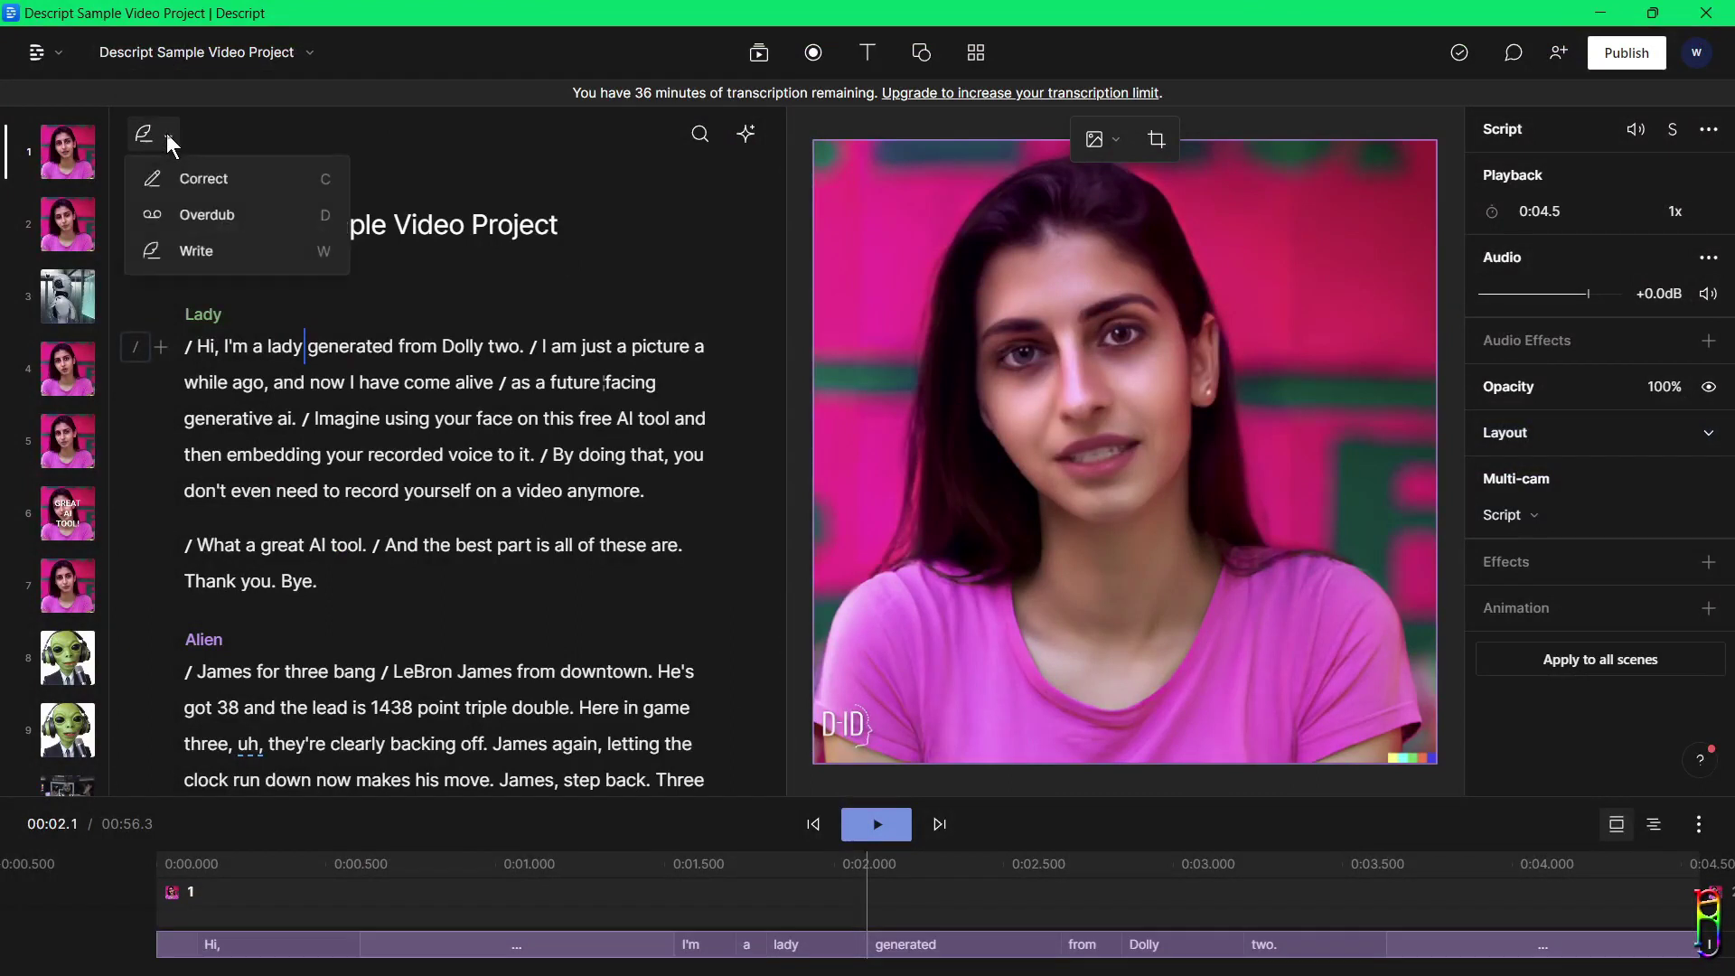
click(589, 158)
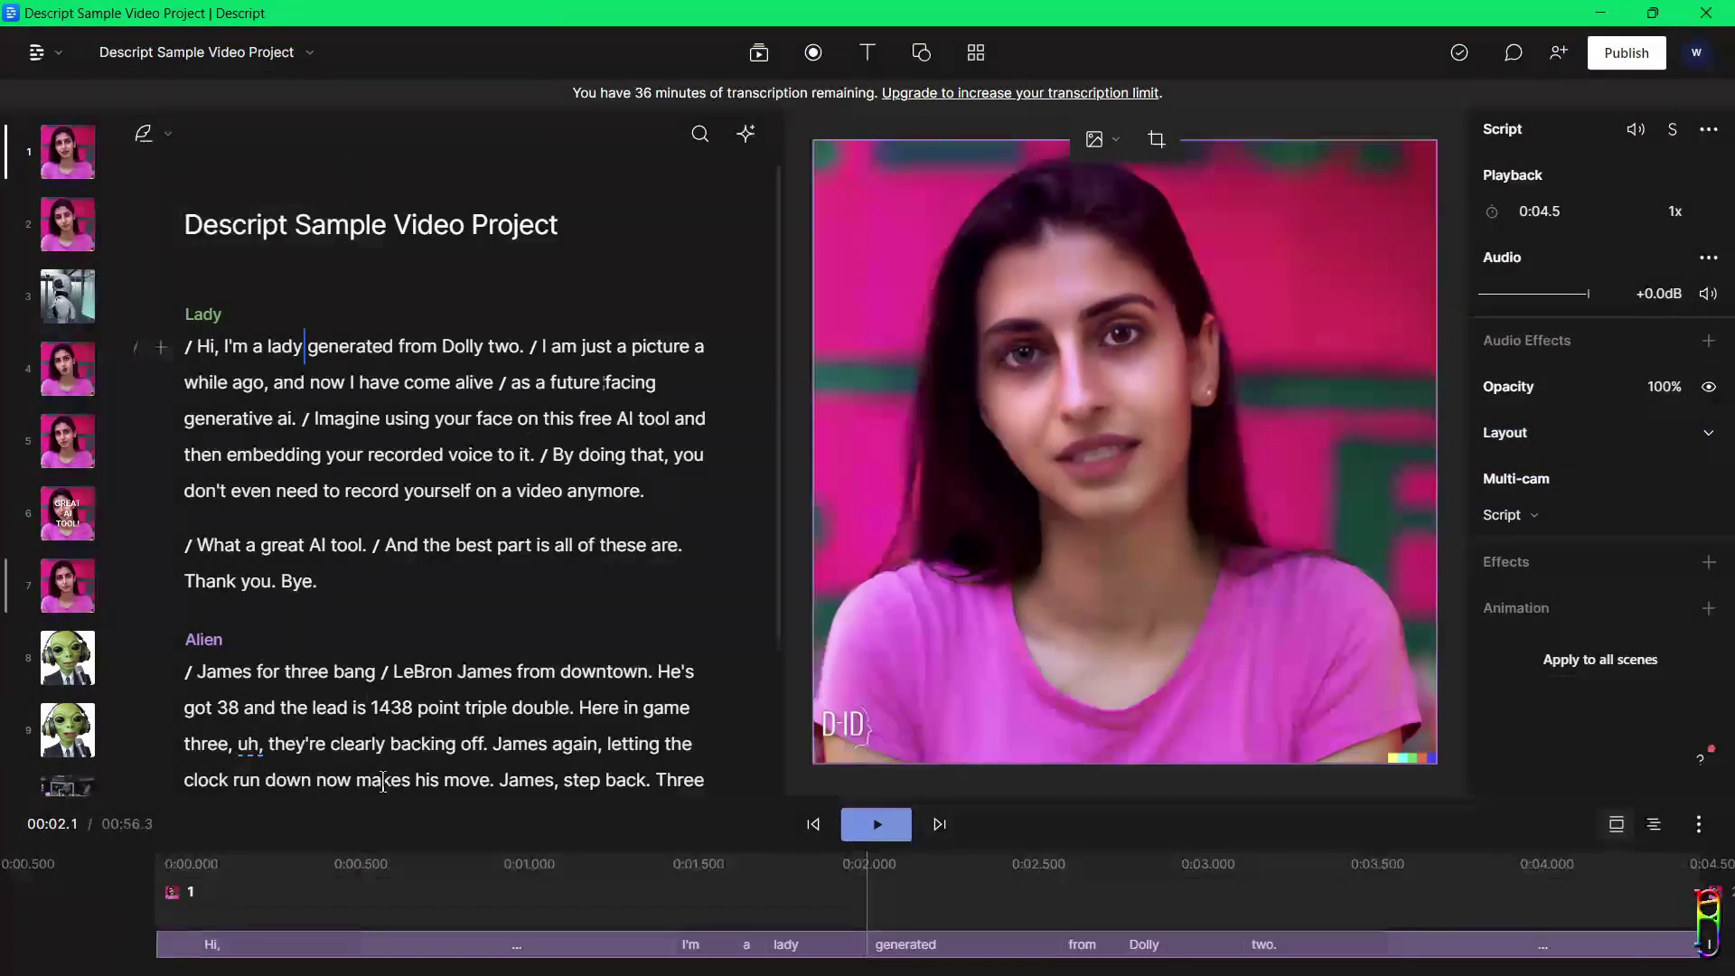
scroll(640, 678, down, 3)
scroll(663, 432, up, 3)
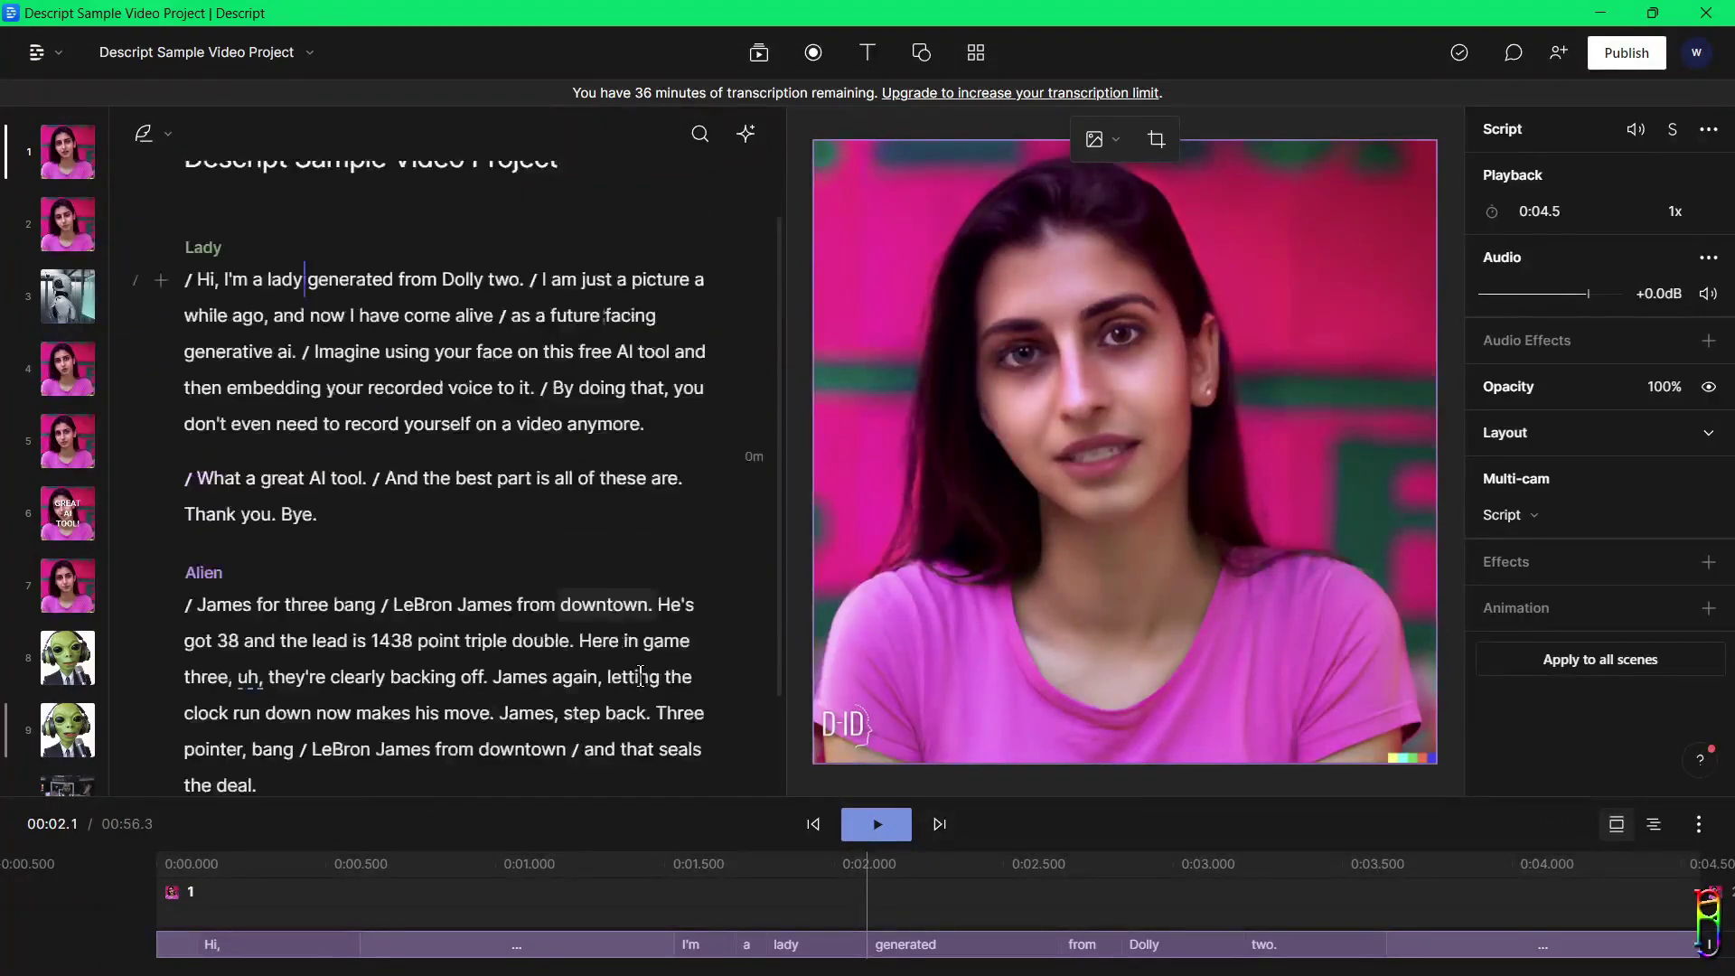